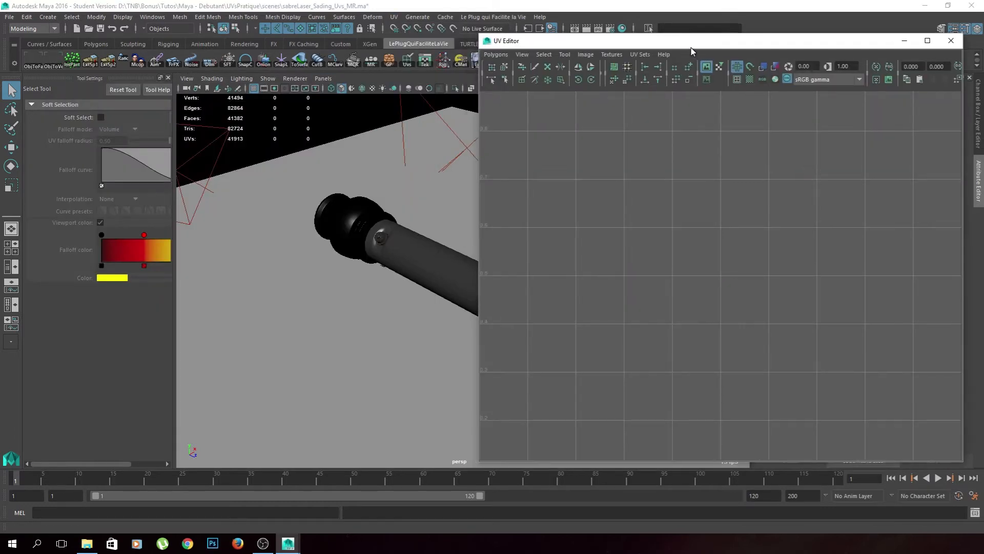
Select the lightsaber body mesh, frame its UVs, and turn off its smooth mesh preview.
{"action": "left_click", "coordinate": [426, 273]}
{"action": "key", "text": "f"}
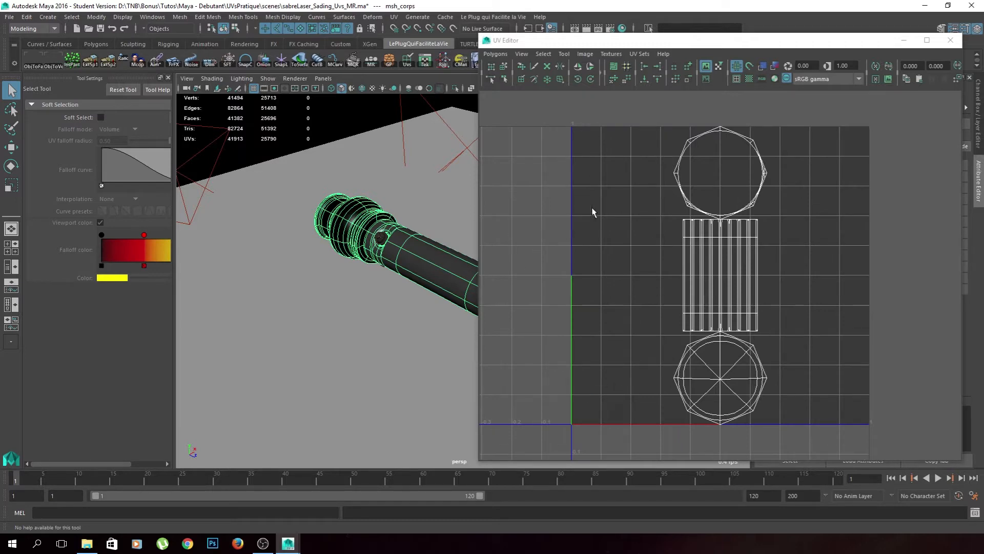
{"action": "key", "text": "q"}
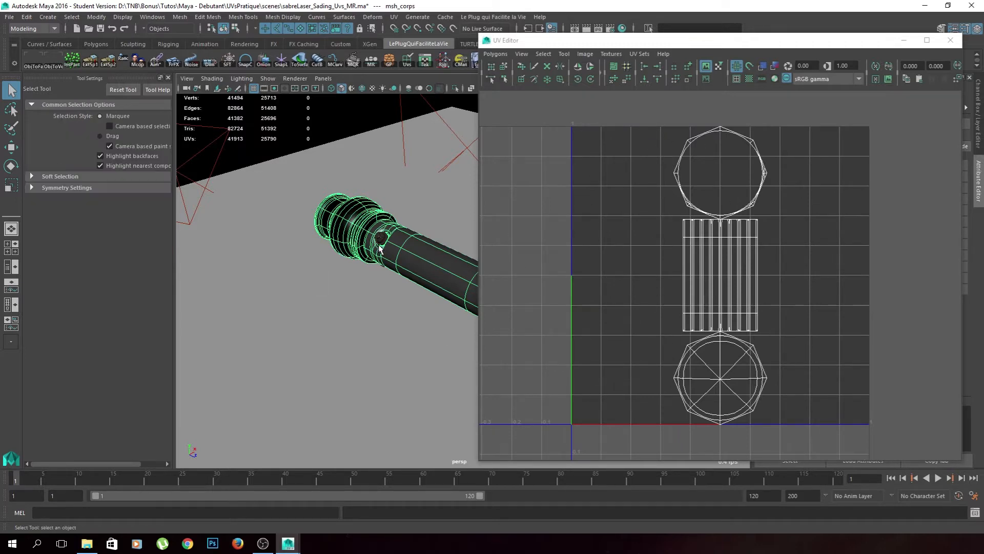
{"action": "key", "text": "1"}
Examine the low-poly lightsaber body along its length from the emitter end to the ribbed grip.
{"action": "left_click_drag", "start_coordinate": [323, 251], "coordinate": [416, 265], "text": "alt"}
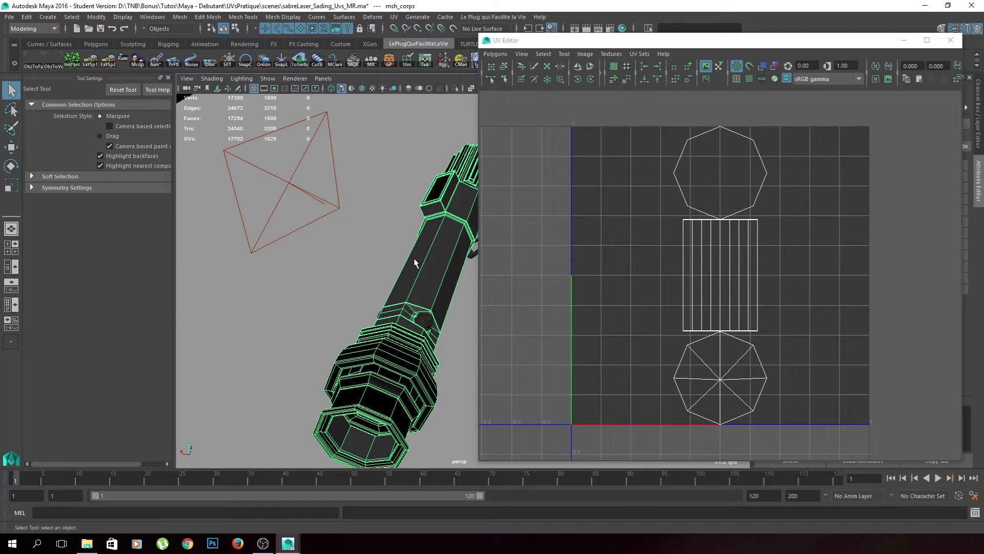
{"action": "left_click_drag", "start_coordinate": [440, 314], "coordinate": [387, 310], "text": "alt"}
{"action": "middle_click_drag", "start_coordinate": [387, 310], "coordinate": [426, 284], "text": "alt"}
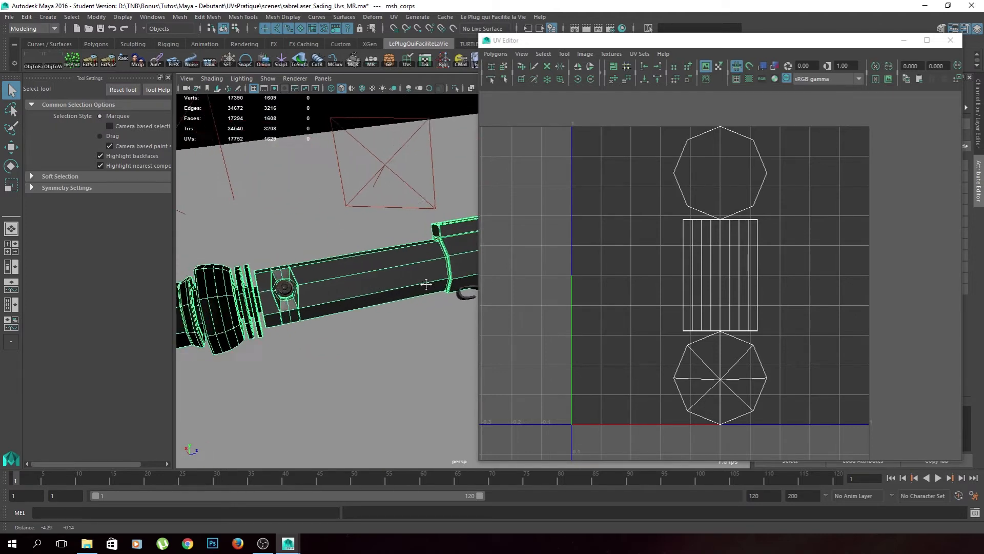
{"action": "left_click_drag", "start_coordinate": [415, 302], "coordinate": [364, 280], "text": "alt"}
{"action": "right_click_drag", "start_coordinate": [364, 281], "coordinate": [310, 275], "text": "alt"}
{"action": "middle_click_drag", "start_coordinate": [397, 282], "coordinate": [297, 279], "text": "alt"}
{"action": "left_click_drag", "start_coordinate": [296, 257], "coordinate": [328, 267], "text": "alt"}
{"action": "middle_click_drag", "start_coordinate": [328, 267], "coordinate": [385, 257], "text": "alt"}
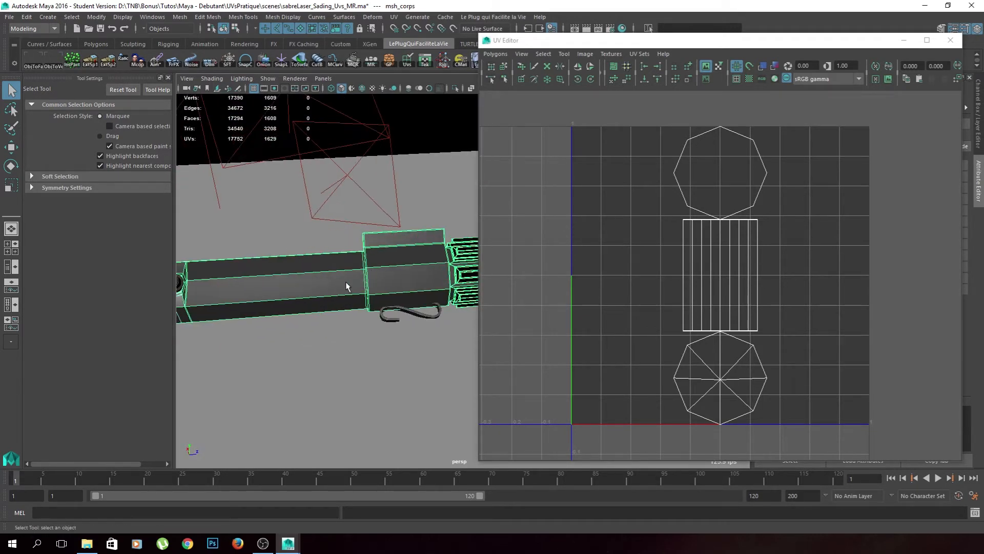
{"action": "left_click_drag", "start_coordinate": [345, 281], "coordinate": [383, 271], "text": "alt"}
Select all faces of the lightsaber body and apply a cylindrical UV projection to them.
{"action": "left_click", "coordinate": [377, 279]}
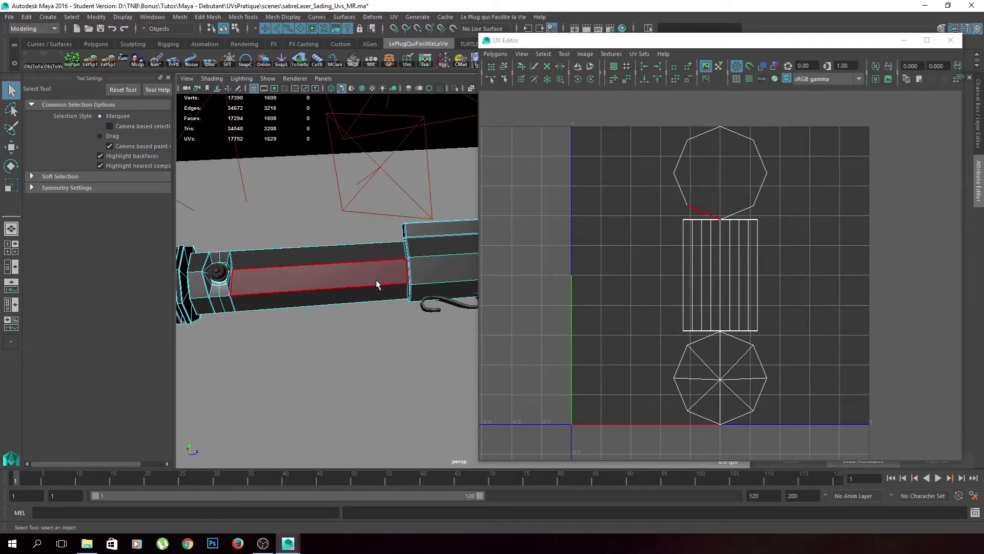
{"action": "double_click", "coordinate": [376, 279]}
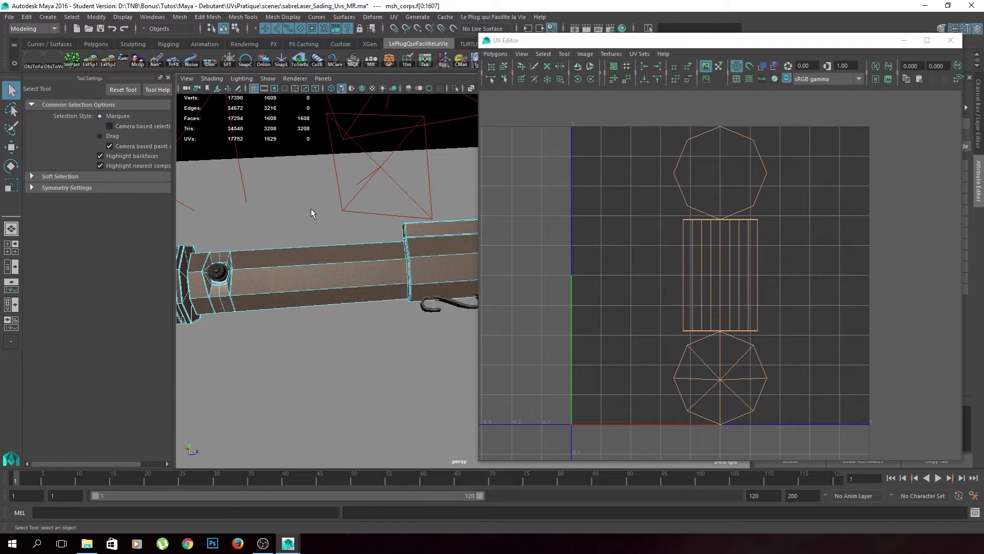
{"action": "left_click", "coordinate": [395, 17]}
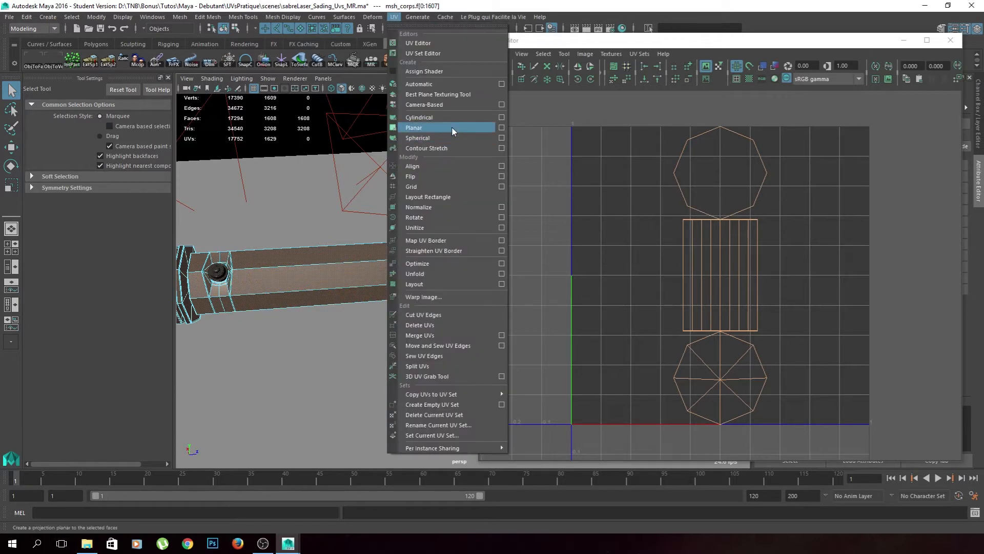
{"action": "left_click", "coordinate": [455, 127]}
{"action": "scroll", "coordinate": [367, 261], "scroll_direction": "down", "scroll_amount": 5}
{"action": "left_click_drag", "start_coordinate": [374, 262], "coordinate": [412, 260], "text": "alt"}
{"action": "middle_click_drag", "start_coordinate": [409, 262], "coordinate": [315, 248], "text": "alt"}
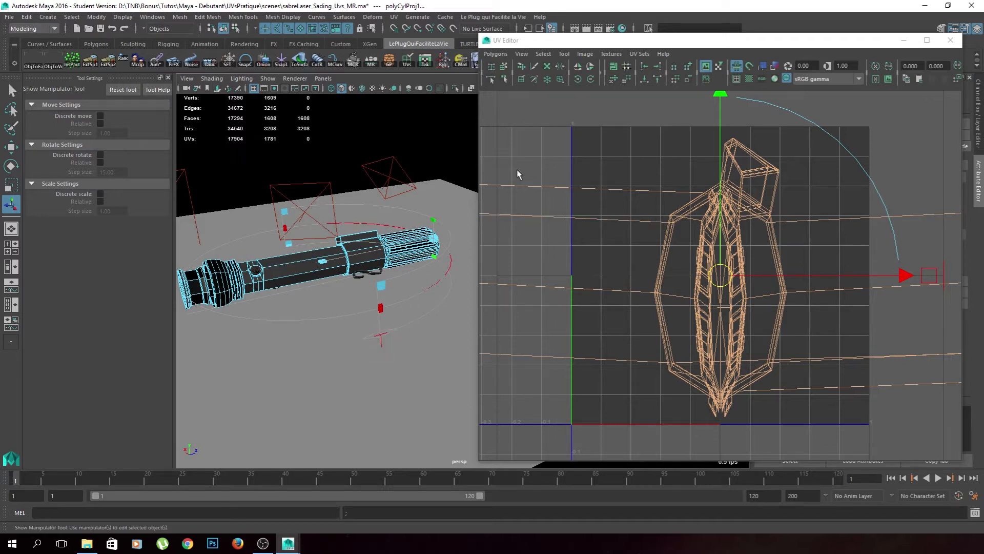
Set the cylindrical projection's X rotation to 90 to align it with the lightsaber's length.
{"action": "left_click_drag", "start_coordinate": [666, 40], "coordinate": [983, 41]}
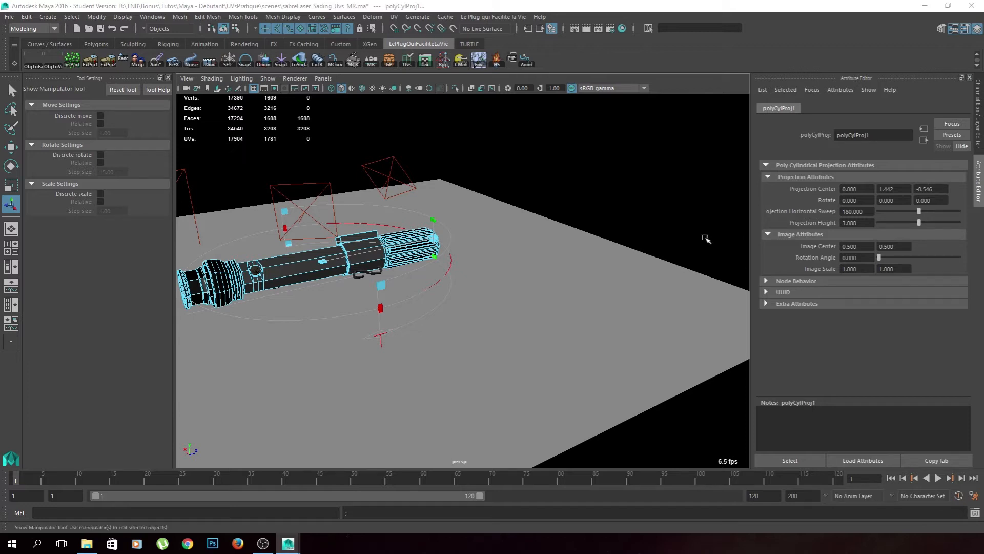
{"action": "middle_click_drag", "start_coordinate": [852, 202], "coordinate": [983, 200], "text": "ctrl"}
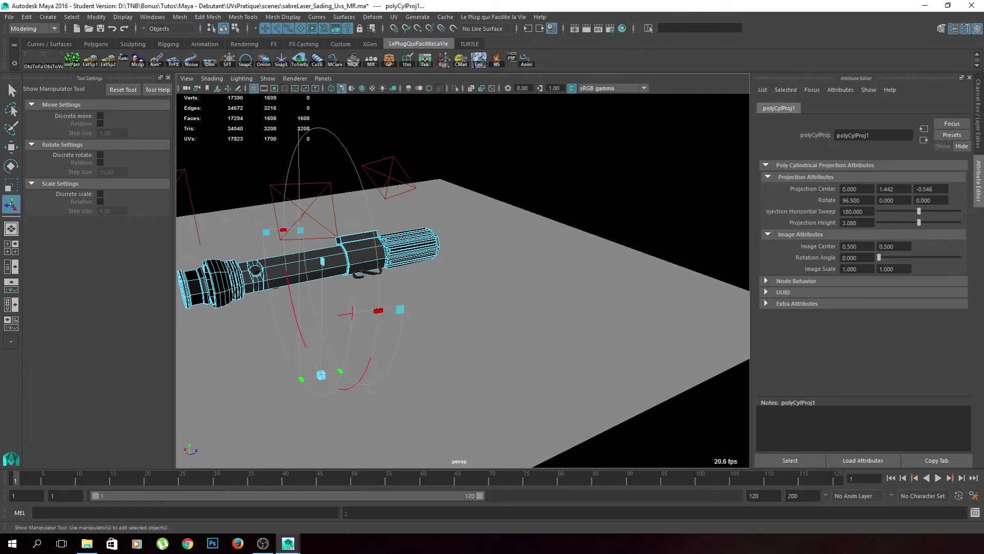
{"action": "key", "text": "Return"}
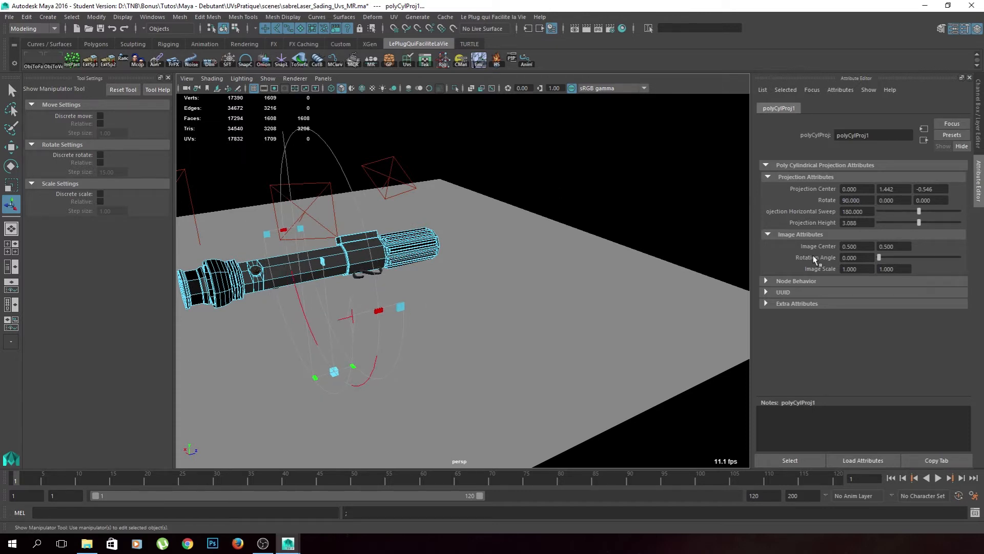
{"action": "left_click_drag", "start_coordinate": [983, 126], "coordinate": [762, 66]}
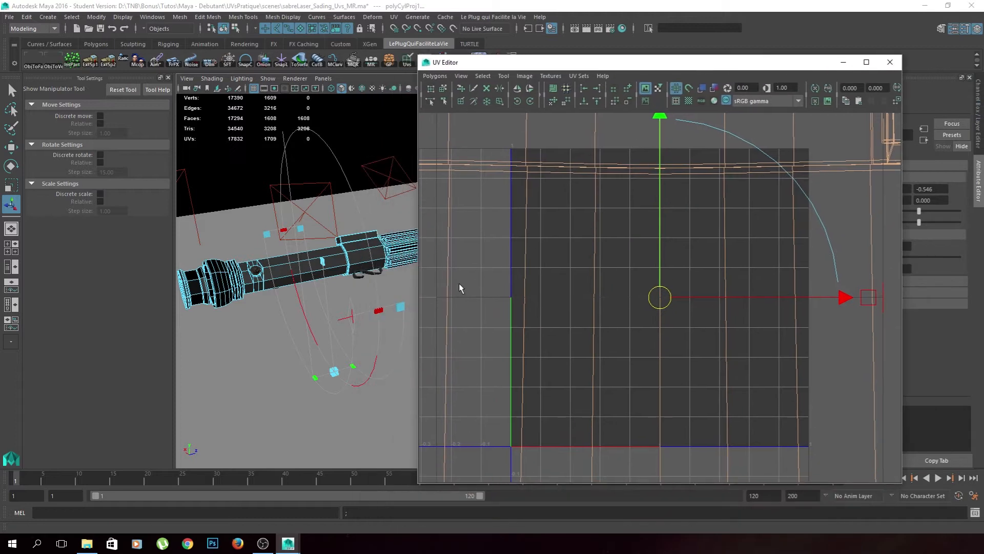
Widen the projection's horizontal sweep around the body and stretch its height to span the whole lightsaber.
{"action": "left_click_drag", "start_coordinate": [402, 310], "coordinate": [450, 156]}
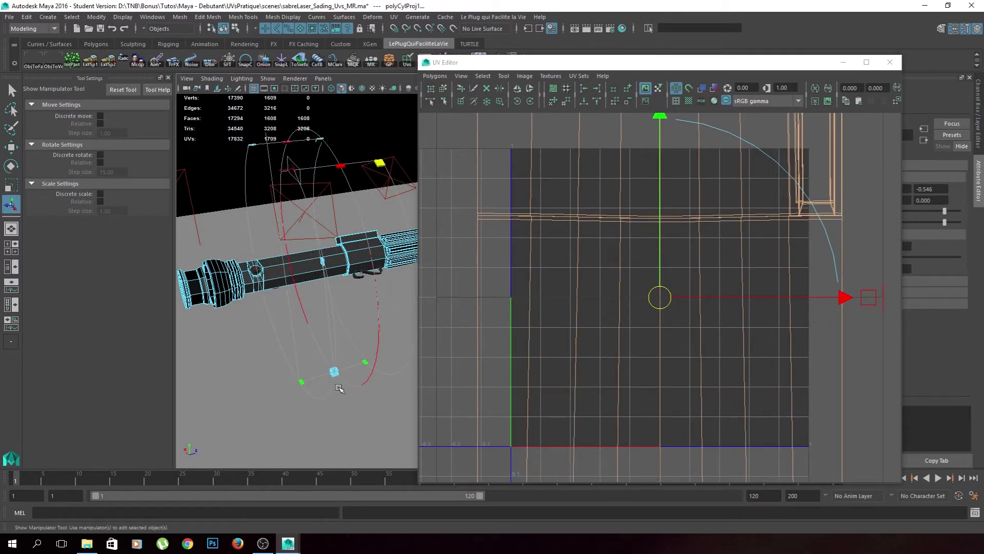
{"action": "left_click_drag", "start_coordinate": [301, 382], "coordinate": [203, 400]}
{"action": "mouse_move", "coordinate": [394, 338]}
{"action": "left_mouse_down", "text": "alt"}
{"action": "mouse_move", "coordinate": [354, 357]}
{"action": "mouse_move", "coordinate": [387, 345]}
{"action": "left_mouse_up", "text": "alt"}
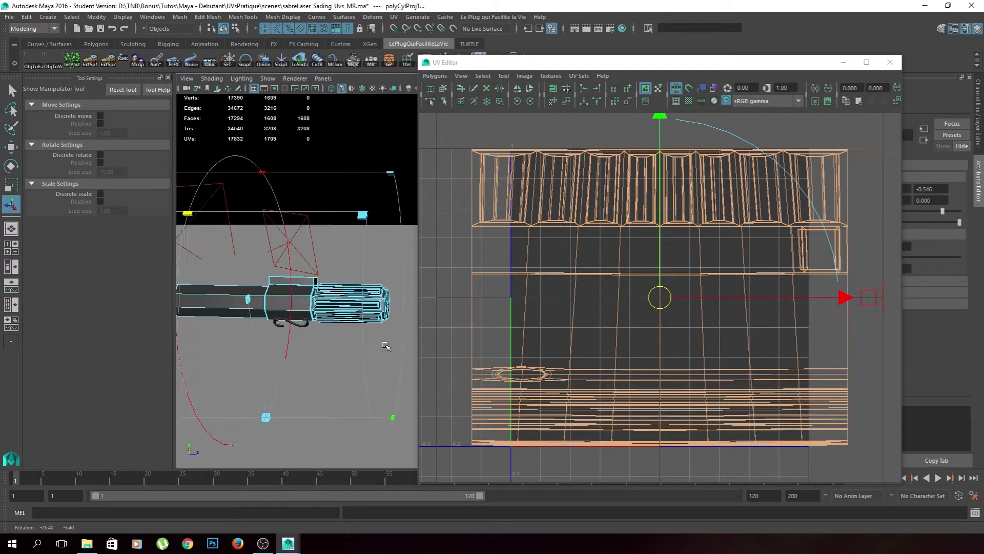
{"action": "middle_click_drag", "start_coordinate": [293, 373], "coordinate": [329, 358], "text": "alt"}
Display the checker pattern on the UVs and inspect it on the lightsaber body.
{"action": "left_click", "coordinate": [689, 101]}
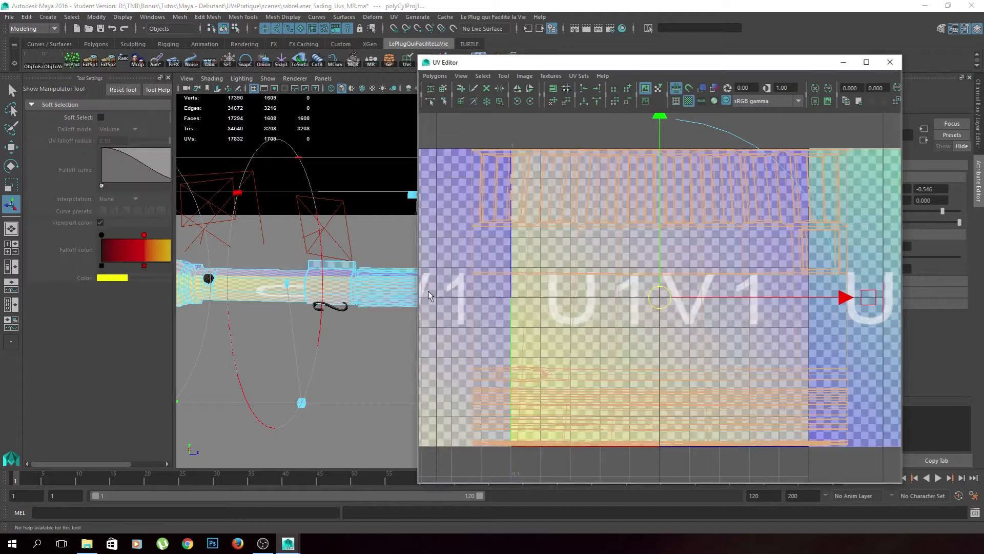
{"action": "left_click_drag", "start_coordinate": [307, 343], "coordinate": [318, 300], "text": "alt"}
{"action": "left_click", "coordinate": [286, 285]}
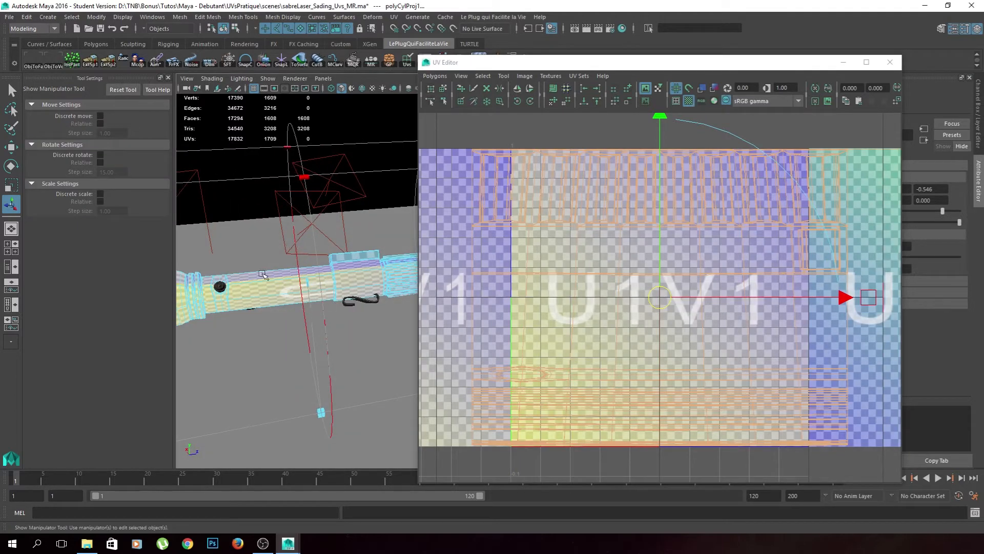
{"action": "left_click_drag", "start_coordinate": [262, 274], "coordinate": [277, 259], "text": "alt"}
{"action": "left_click", "coordinate": [332, 274]}
{"action": "left_click", "coordinate": [325, 257]}
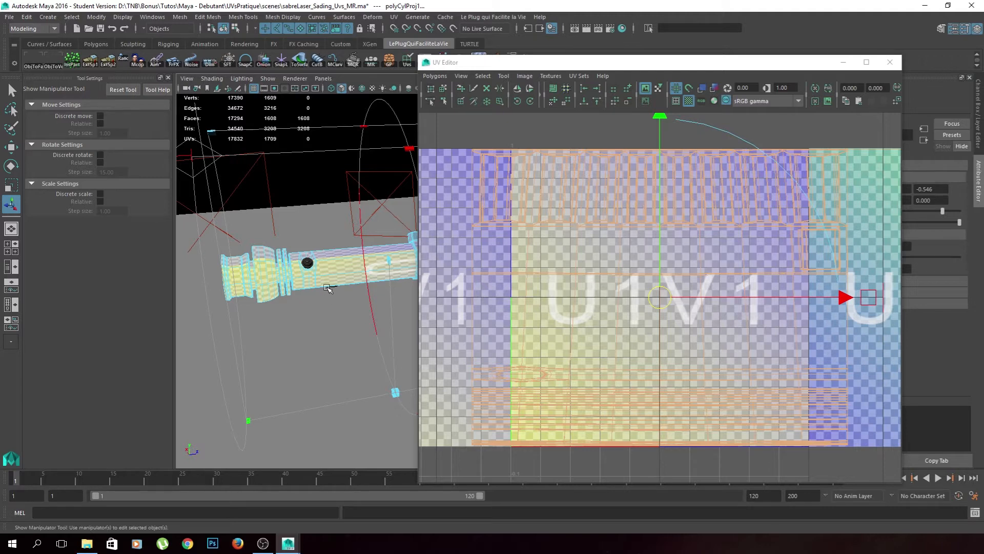
Isolate the lightsaber body in the perspective view and leave it visible beside the UV Editor.
{"action": "left_click_drag", "start_coordinate": [484, 63], "coordinate": [573, 65]}
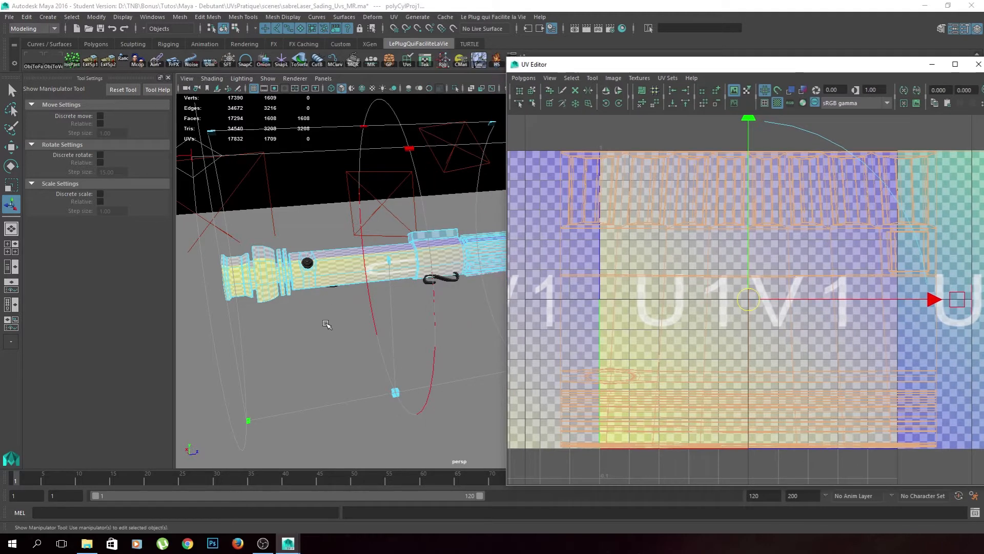
{"action": "key", "text": "ctrl+1"}
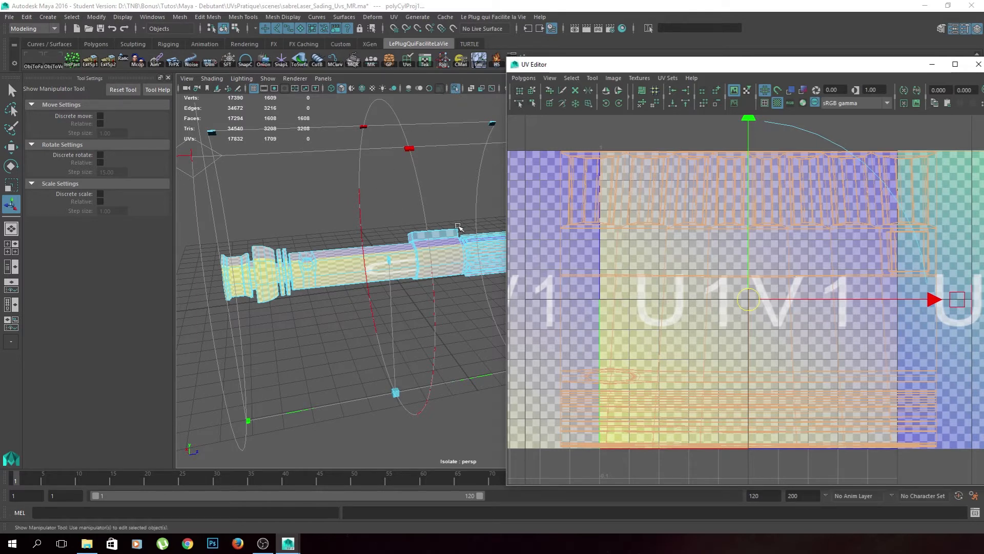
{"action": "left_click_drag", "start_coordinate": [697, 69], "coordinate": [691, 61]}
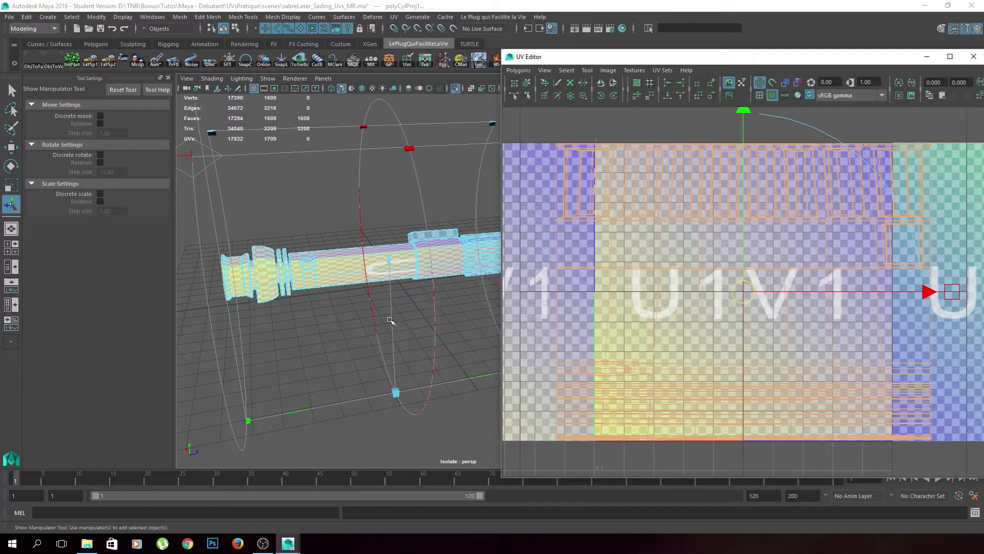
{"action": "scroll", "coordinate": [720, 283], "scroll_direction": "down", "scroll_amount": 3}
{"action": "scroll", "coordinate": [737, 316], "scroll_direction": "up", "scroll_amount": 2}
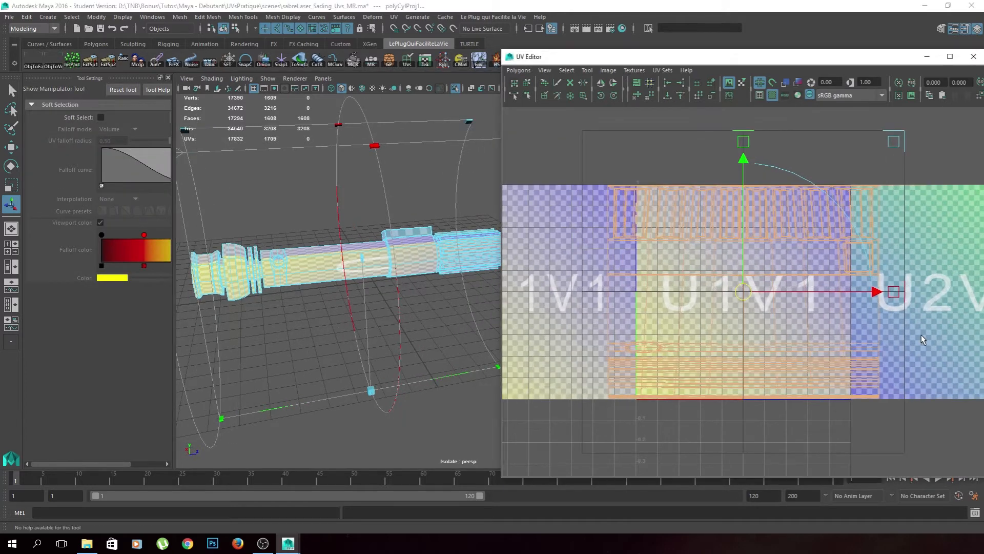
Convert the selection to all of the body's UVs and scale them horizontally to fit inside the U1V1 tile.
{"action": "right_click_drag", "start_coordinate": [769, 276], "coordinate": [743, 291]}
{"action": "scroll", "coordinate": [743, 290], "scroll_direction": "down", "scroll_amount": 2}
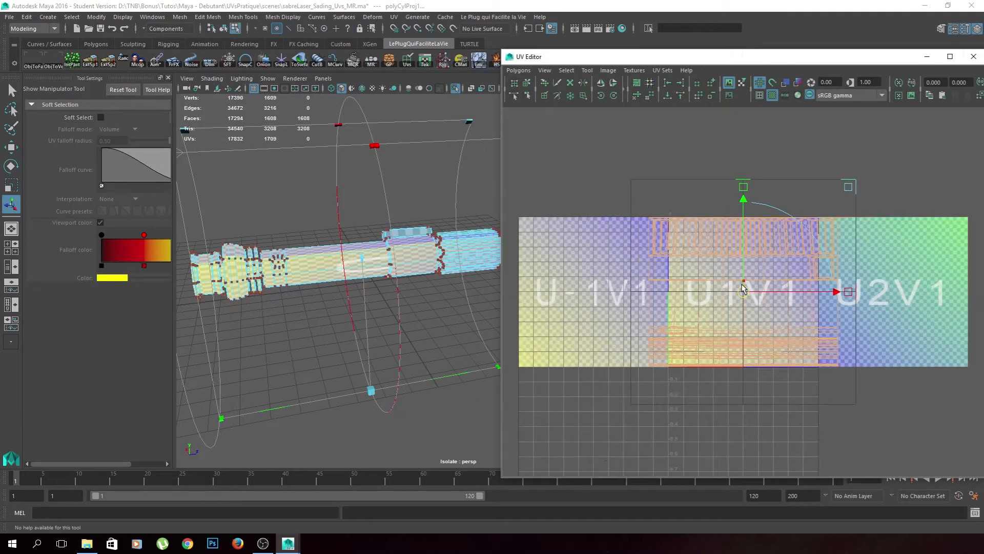
{"action": "key", "text": "ctrl+F12"}
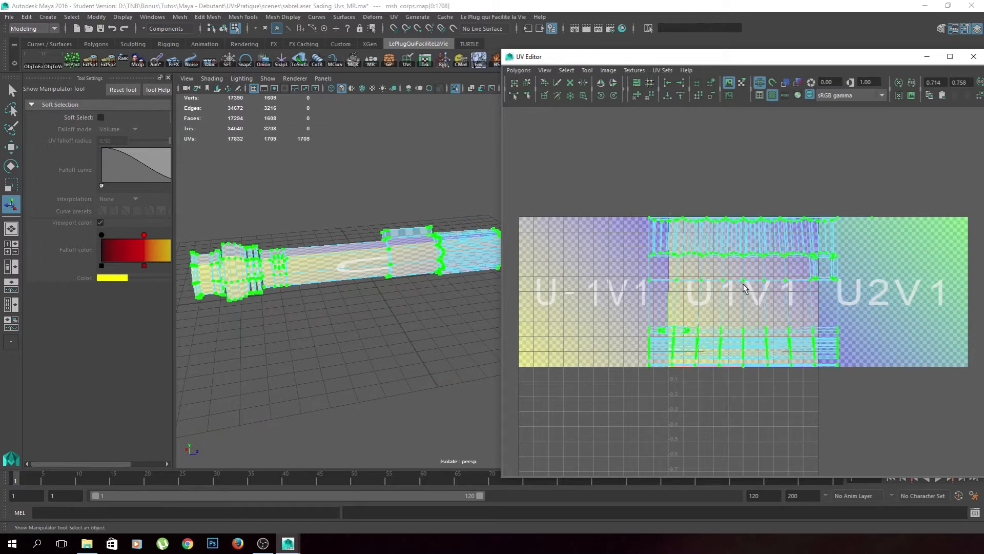
{"action": "key", "text": "r"}
{"action": "left_click_drag", "start_coordinate": [829, 292], "coordinate": [798, 290]}
Narrow the body's UVs further in the horizontal direction until the checks look roughly square on the handle.
{"action": "scroll", "coordinate": [318, 292], "scroll_direction": "up", "scroll_amount": 5}
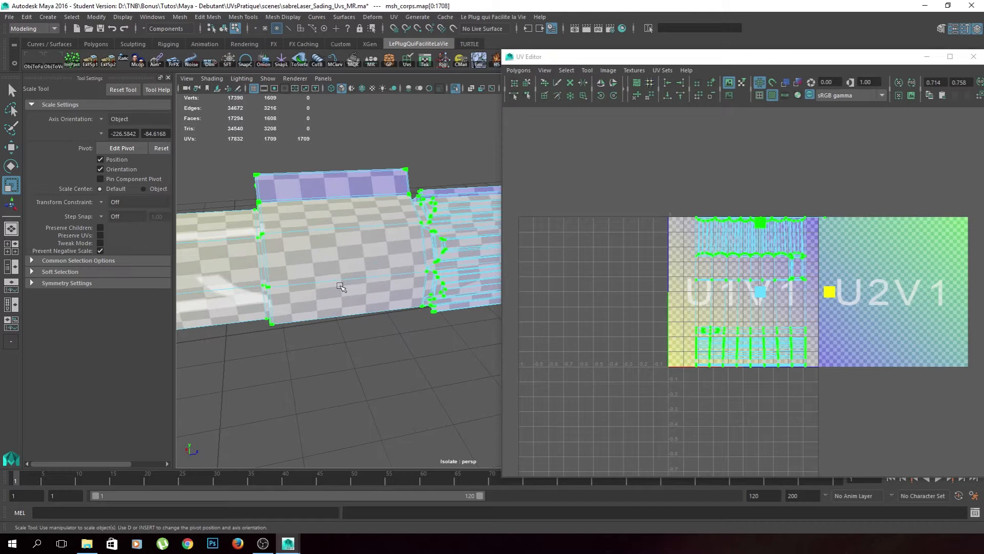
{"action": "left_click_drag", "start_coordinate": [830, 292], "coordinate": [797, 310]}
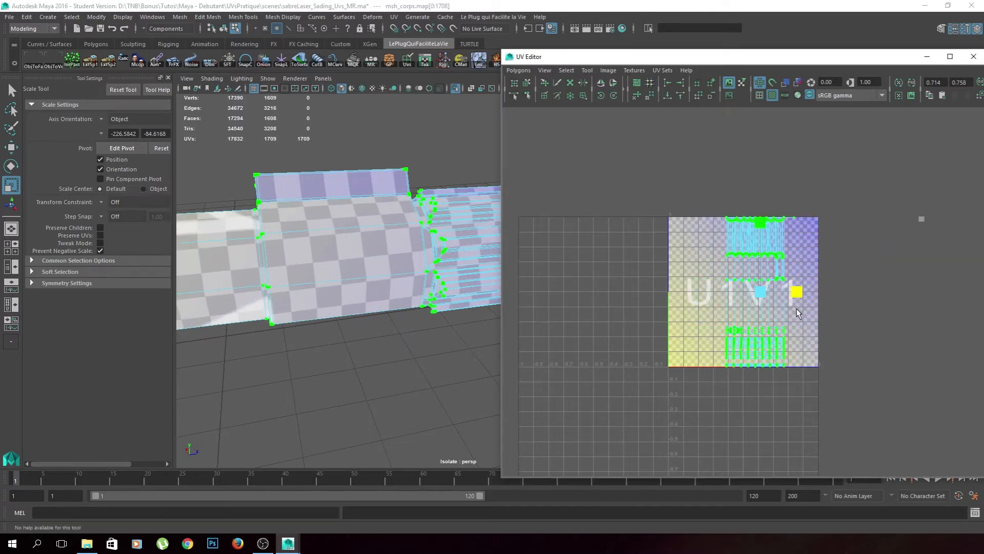
{"action": "scroll", "coordinate": [319, 356], "scroll_direction": "down", "scroll_amount": 5}
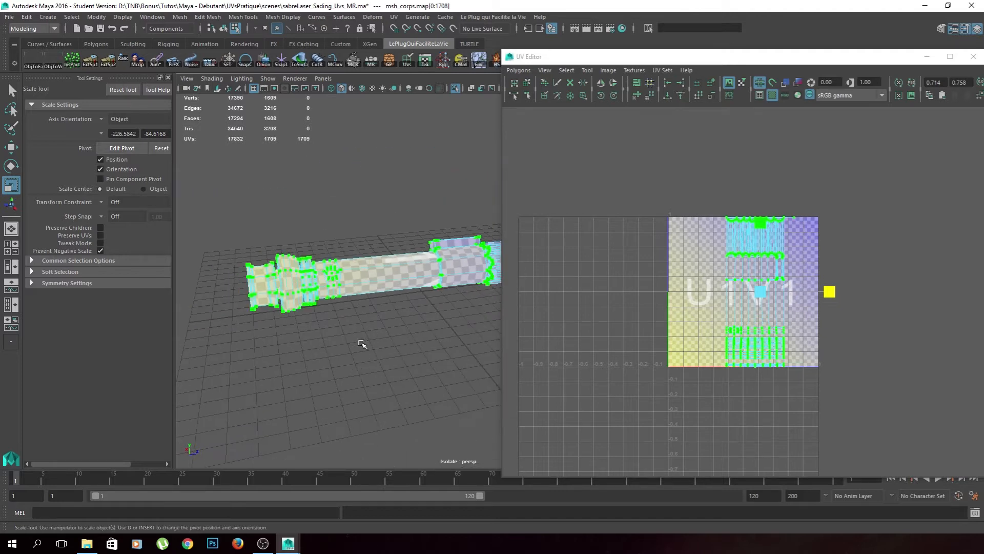
{"action": "left_click_drag", "start_coordinate": [361, 343], "coordinate": [382, 336], "text": "alt"}
{"action": "scroll", "coordinate": [381, 338], "scroll_direction": "up", "scroll_amount": 6}
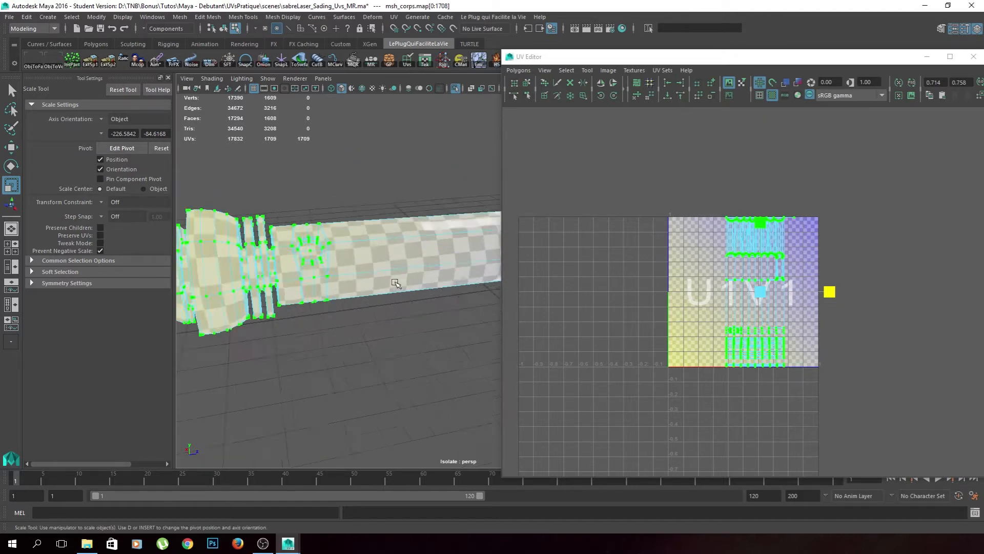
{"action": "left_click_drag", "start_coordinate": [420, 312], "coordinate": [473, 264], "text": "alt"}
Try to unfold all of the lightsaber body's UVs with the Unfold command.
{"action": "left_click_drag", "start_coordinate": [842, 412], "coordinate": [688, 179]}
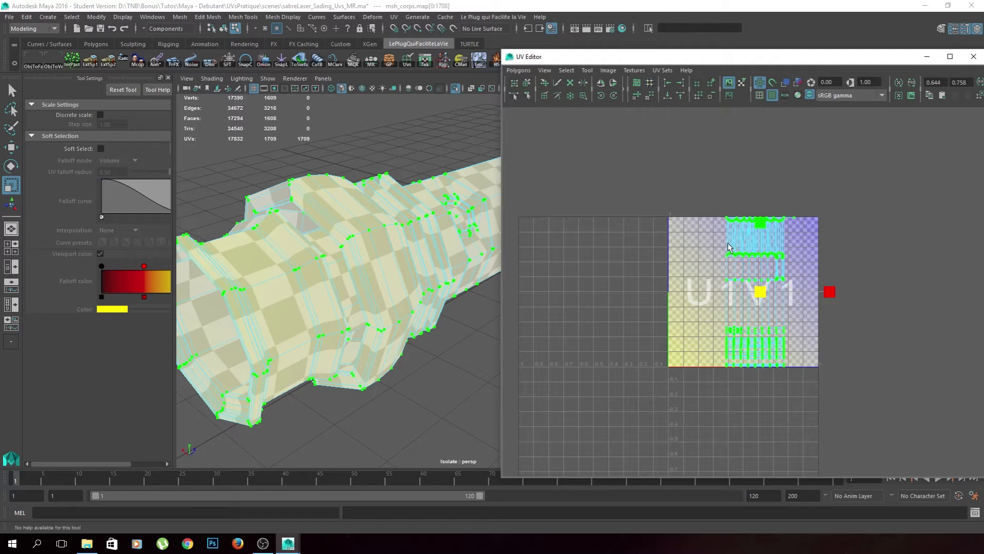
{"action": "left_click", "coordinate": [518, 70]}
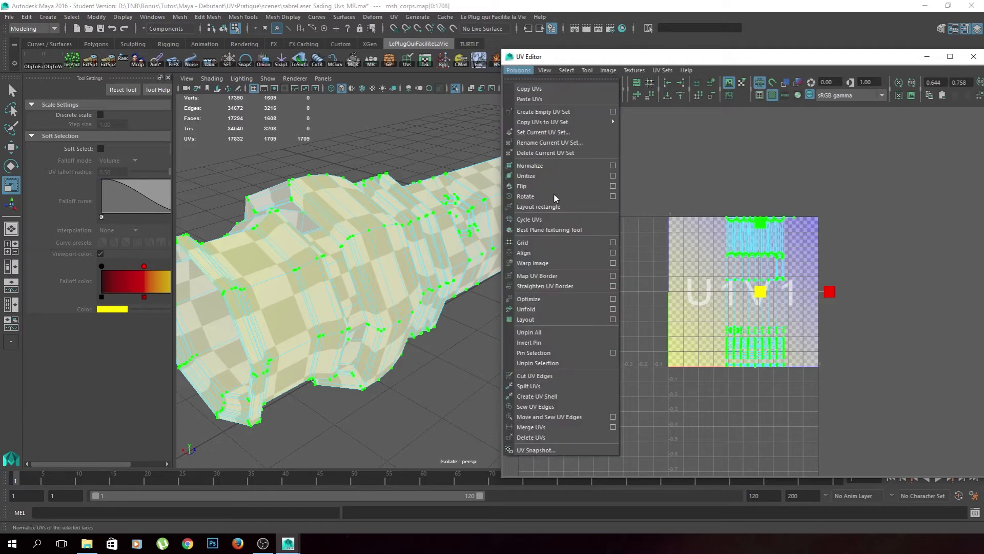
{"action": "left_click", "coordinate": [557, 309]}
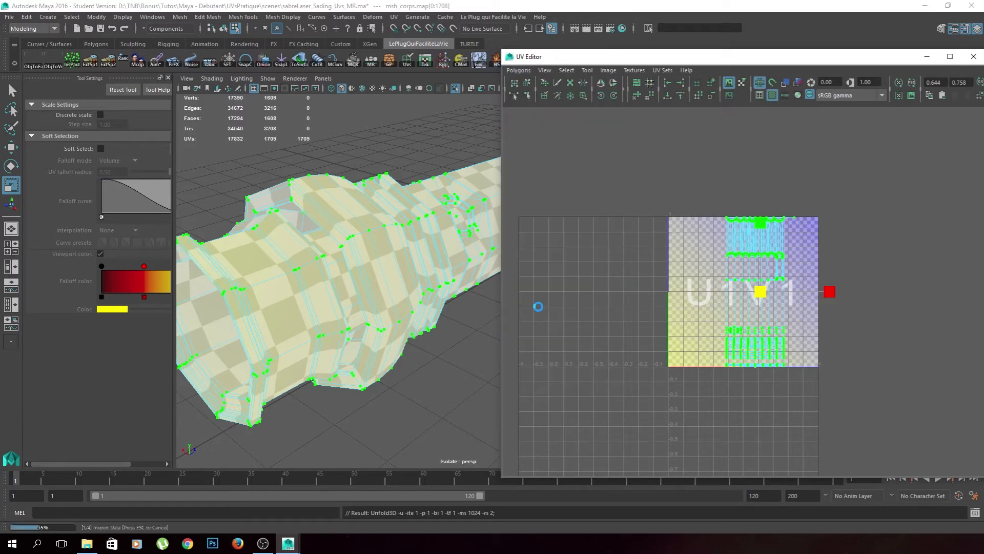
{"action": "scroll", "coordinate": [654, 353], "scroll_direction": "up", "scroll_amount": 5}
{"action": "middle_click_drag", "start_coordinate": [647, 375], "coordinate": [698, 327], "text": "alt"}
{"action": "scroll", "coordinate": [739, 315], "scroll_direction": "up", "scroll_amount": 1}
{"action": "middle_click_drag", "start_coordinate": [752, 311], "coordinate": [775, 376], "text": "alt"}
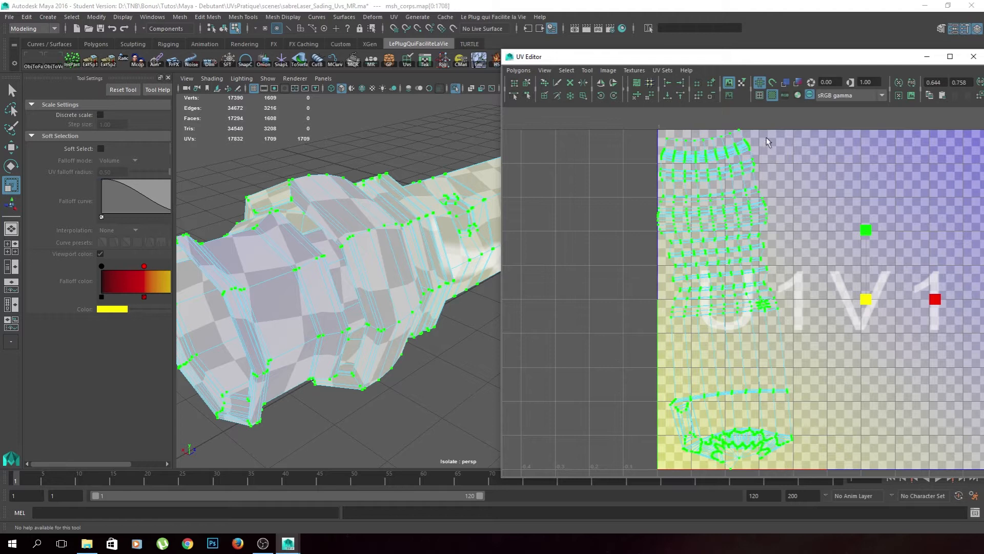
Inspect the checker pattern along the handle and ribbed grip, and undo the Unfold.
{"action": "scroll", "coordinate": [396, 330], "scroll_direction": "down", "scroll_amount": 5}
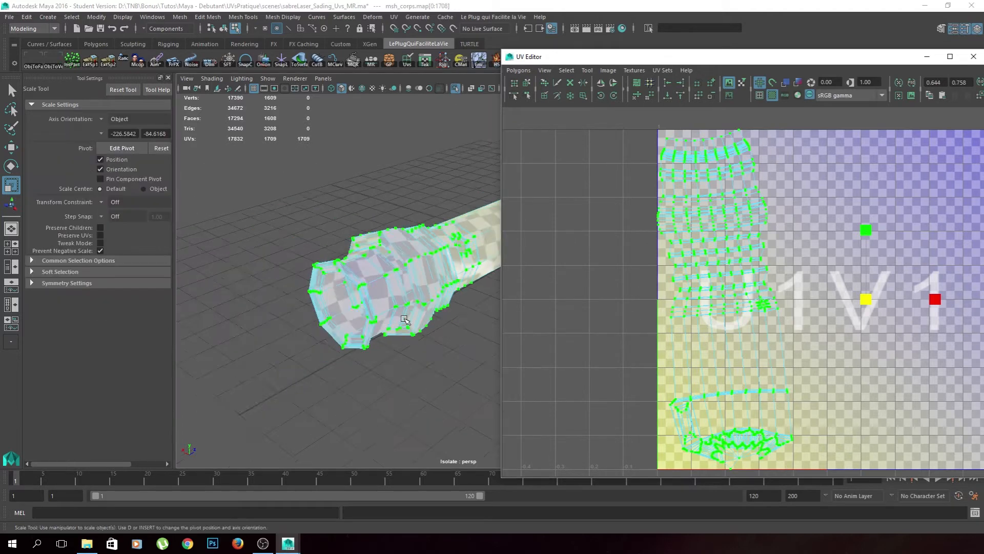
{"action": "middle_click_drag", "start_coordinate": [410, 317], "coordinate": [272, 354], "text": "alt"}
{"action": "left_click_drag", "start_coordinate": [409, 316], "coordinate": [345, 345], "text": "alt"}
{"action": "middle_click_drag", "start_coordinate": [361, 337], "coordinate": [306, 356], "text": "alt"}
{"action": "left_click_drag", "start_coordinate": [418, 301], "coordinate": [434, 316], "text": "alt"}
{"action": "middle_click_drag", "start_coordinate": [435, 317], "coordinate": [376, 300], "text": "alt"}
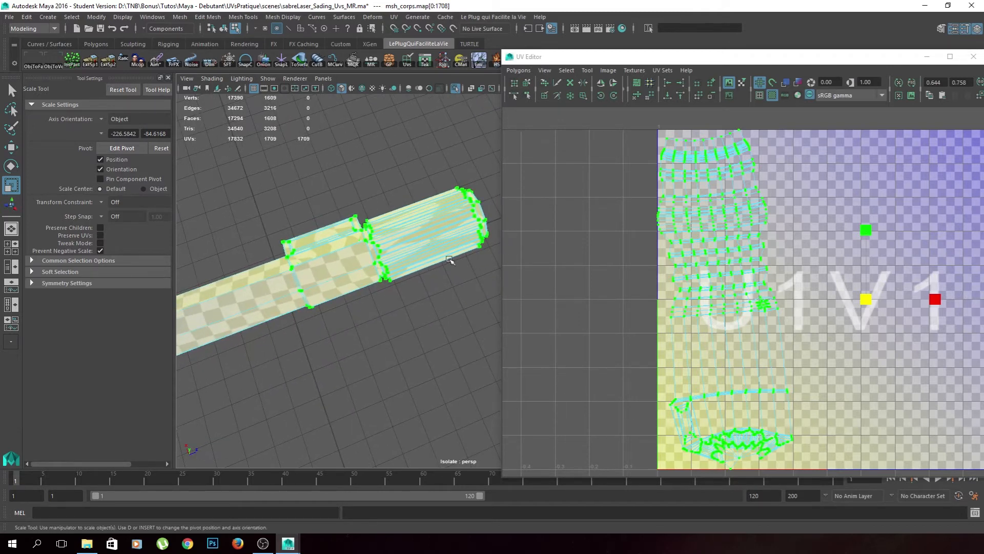
{"action": "left_click_drag", "start_coordinate": [476, 242], "coordinate": [376, 228], "text": "alt"}
{"action": "key", "text": "ctrl+z"}
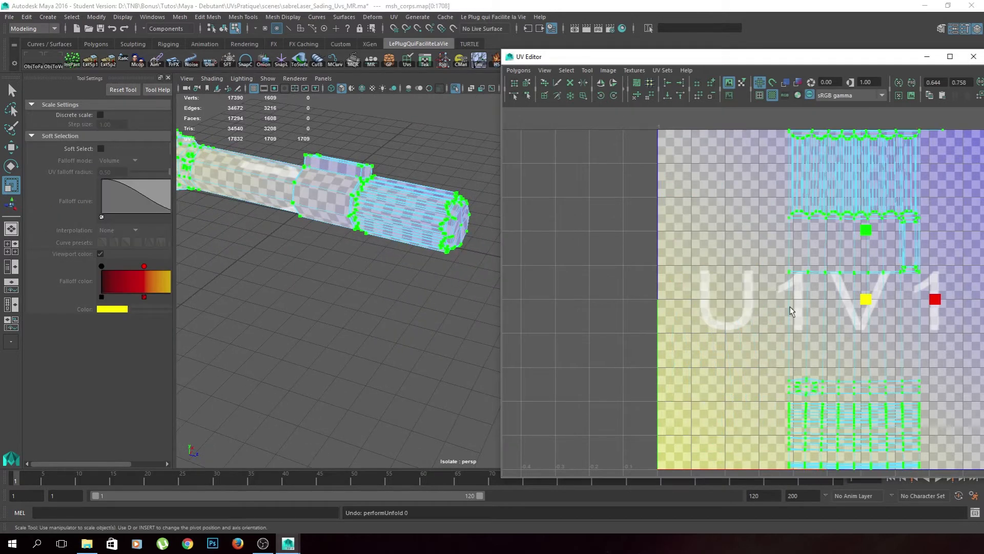
Examine the checker pattern on the handle, the raised block and the ribbed grip for distortion.
{"action": "left_click_drag", "start_coordinate": [363, 295], "coordinate": [427, 324], "text": "alt"}
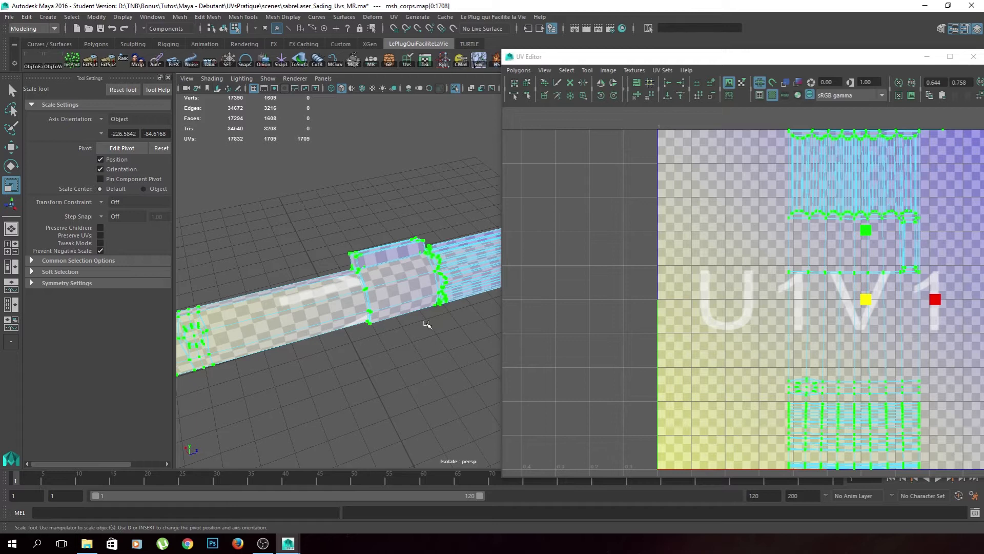
{"action": "scroll", "coordinate": [323, 290], "scroll_direction": "up", "scroll_amount": 5}
{"action": "middle_click_drag", "start_coordinate": [308, 257], "coordinate": [428, 290], "text": "alt"}
{"action": "left_click_drag", "start_coordinate": [402, 287], "coordinate": [314, 301], "text": "alt"}
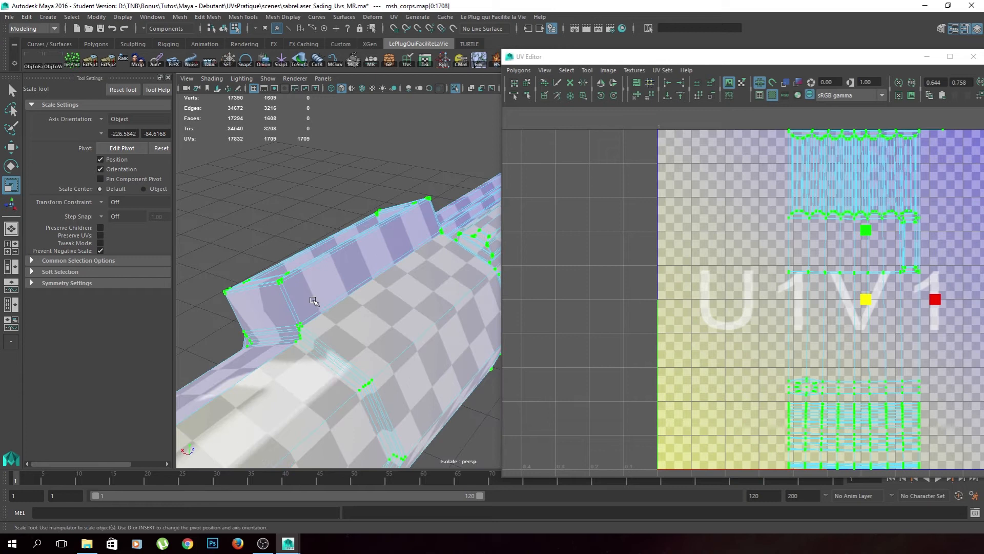
{"action": "right_click_drag", "start_coordinate": [323, 283], "coordinate": [324, 249]}
{"action": "middle_click_drag", "start_coordinate": [402, 300], "coordinate": [278, 308], "text": "alt"}
{"action": "left_click_drag", "start_coordinate": [278, 308], "coordinate": [339, 305], "text": "alt"}
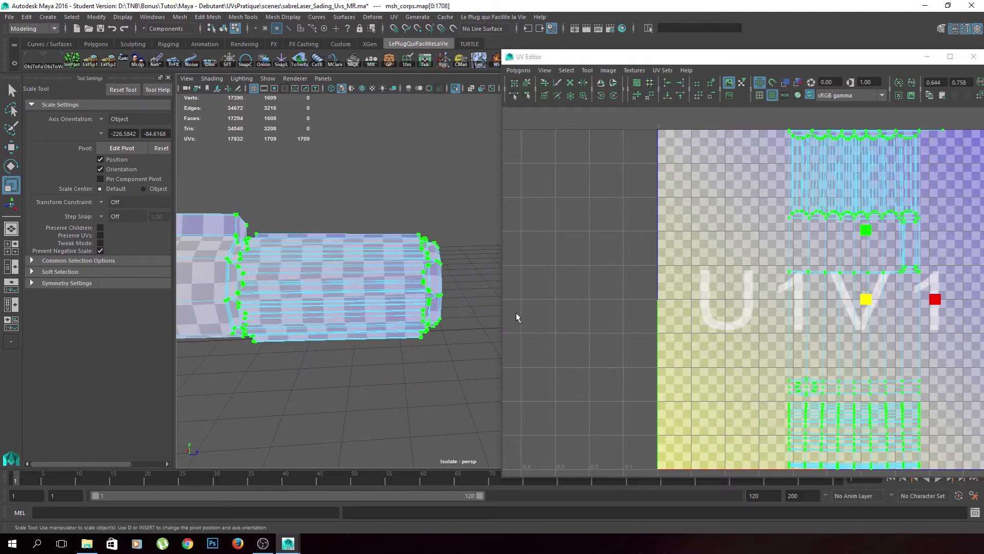
{"action": "middle_click_drag", "start_coordinate": [296, 273], "coordinate": [398, 256], "text": "alt"}
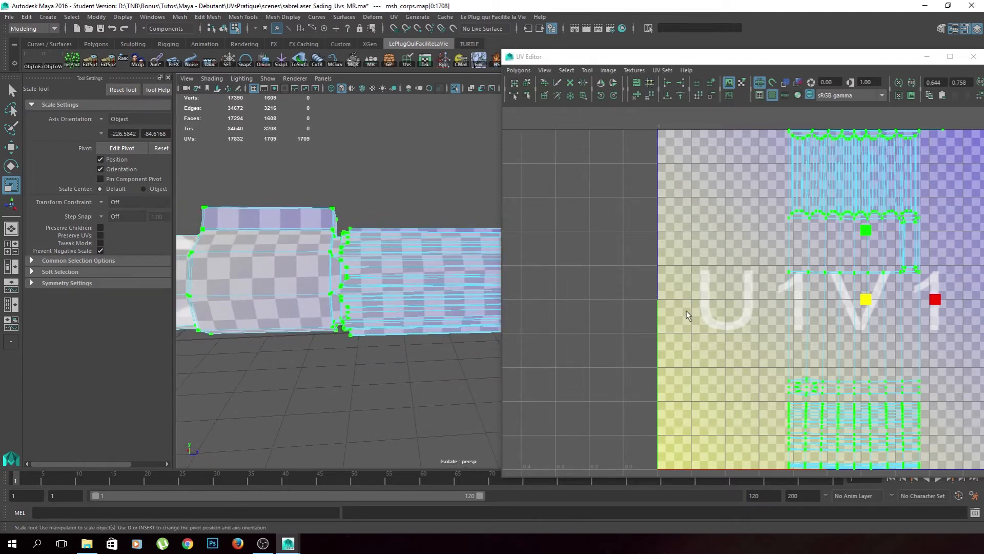
{"action": "left_click_drag", "start_coordinate": [426, 312], "coordinate": [360, 300], "text": "alt"}
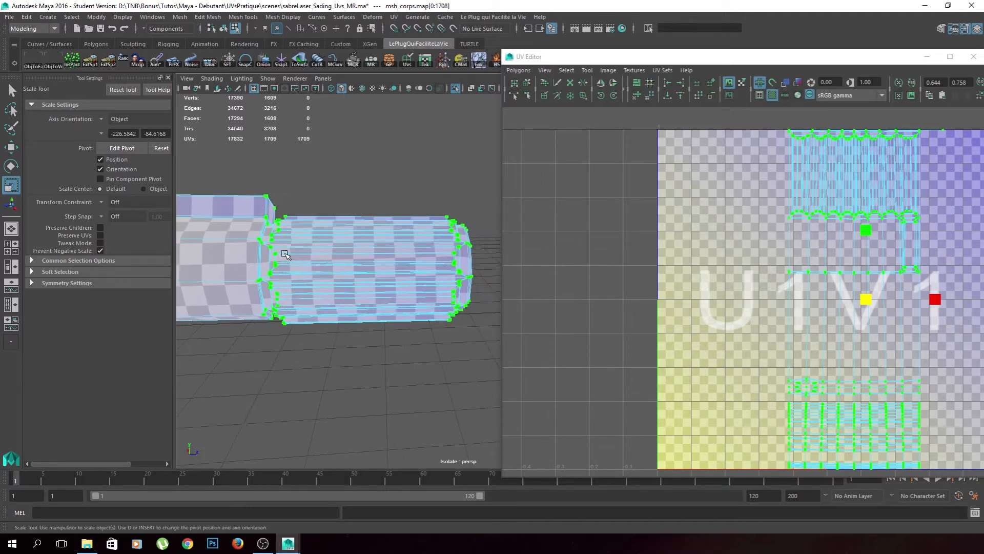
Cut the UVs along the edge loop where the ribbed grip meets the handle.
{"action": "left_click", "coordinate": [386, 185]}
{"action": "right_click_drag", "start_coordinate": [431, 186], "coordinate": [431, 159]}
{"action": "left_click_drag", "start_coordinate": [381, 224], "coordinate": [394, 232], "text": "alt"}
{"action": "right_click_drag", "start_coordinate": [308, 237], "coordinate": [321, 281], "text": "alt"}
{"action": "middle_click_drag", "start_coordinate": [321, 282], "coordinate": [447, 312], "text": "alt"}
{"action": "left_click_drag", "start_coordinate": [447, 312], "coordinate": [378, 314], "text": "alt"}
{"action": "right_click_drag", "start_coordinate": [378, 314], "coordinate": [398, 301], "text": "alt"}
{"action": "middle_click_drag", "start_coordinate": [382, 277], "coordinate": [385, 328], "text": "alt"}
{"action": "left_click", "coordinate": [331, 226]}
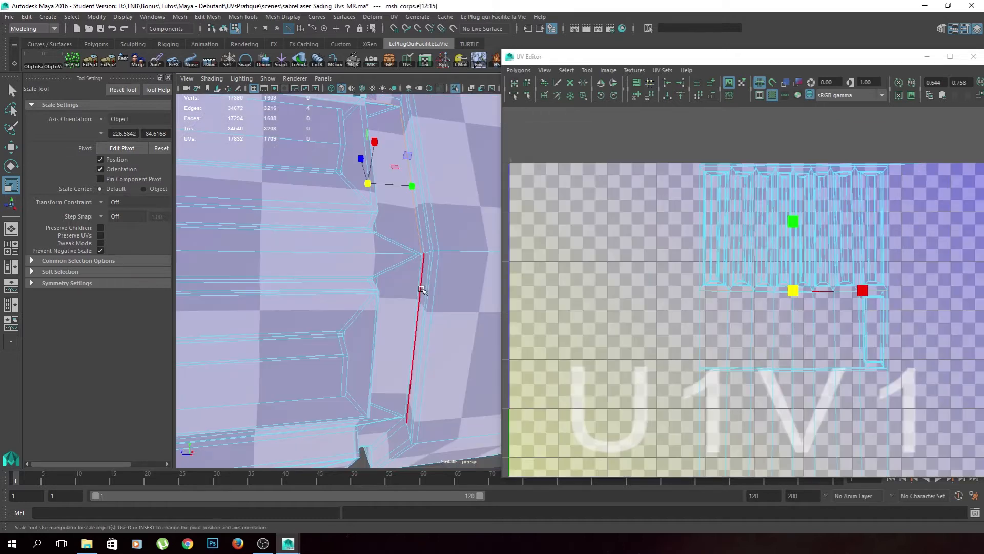
{"action": "left_click", "coordinate": [425, 257]}
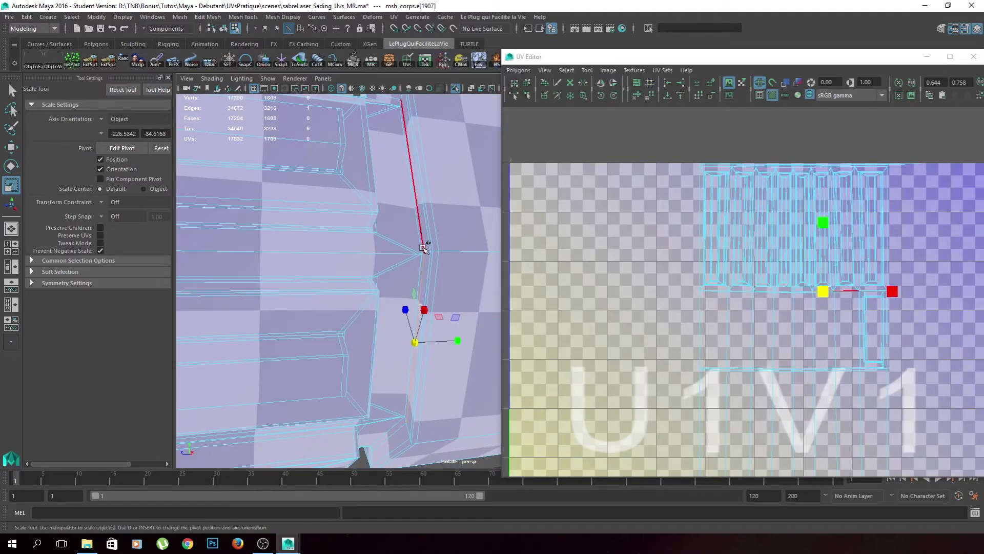
{"action": "double_click", "coordinate": [418, 286]}
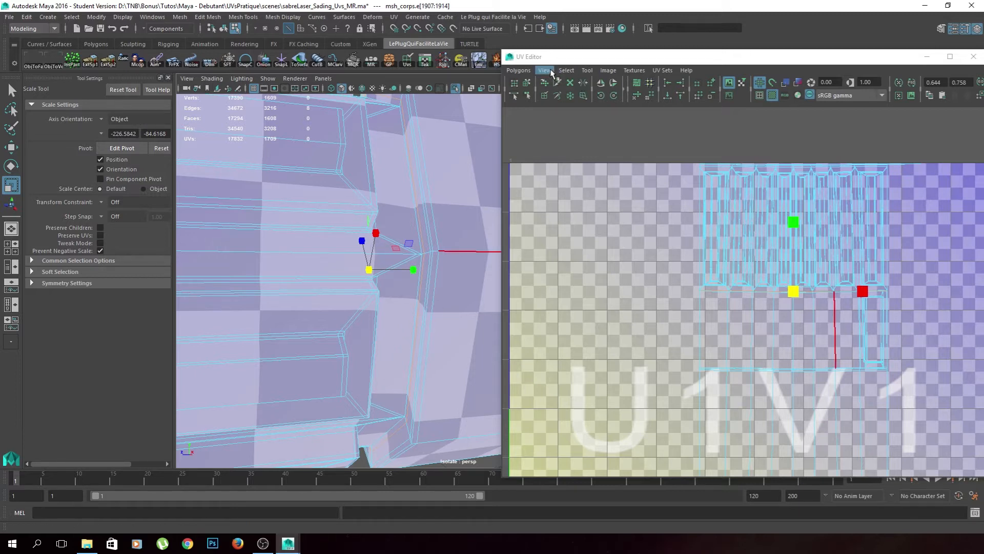
{"action": "right_click", "coordinate": [791, 290], "text": "shift"}
{"action": "right_click_drag", "start_coordinate": [791, 291], "coordinate": [741, 288], "text": "shift"}
Move the ribbed grip's UV shell up and left, out of the U1V1 tile, and clear the selection.
{"action": "right_click_drag", "start_coordinate": [838, 209], "coordinate": [794, 198]}
{"action": "left_click", "coordinate": [789, 240]}
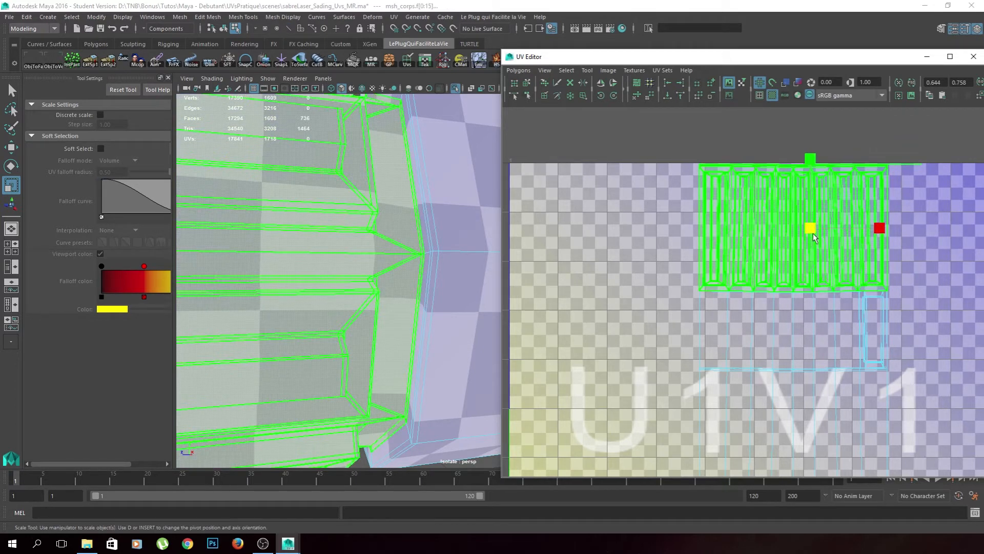
{"action": "key", "text": "w"}
{"action": "right_click_drag", "start_coordinate": [814, 238], "coordinate": [687, 272], "text": "alt"}
{"action": "right_click_drag", "start_coordinate": [448, 354], "coordinate": [231, 323], "text": "alt"}
{"action": "left_click_drag", "start_coordinate": [277, 312], "coordinate": [408, 287], "text": "alt"}
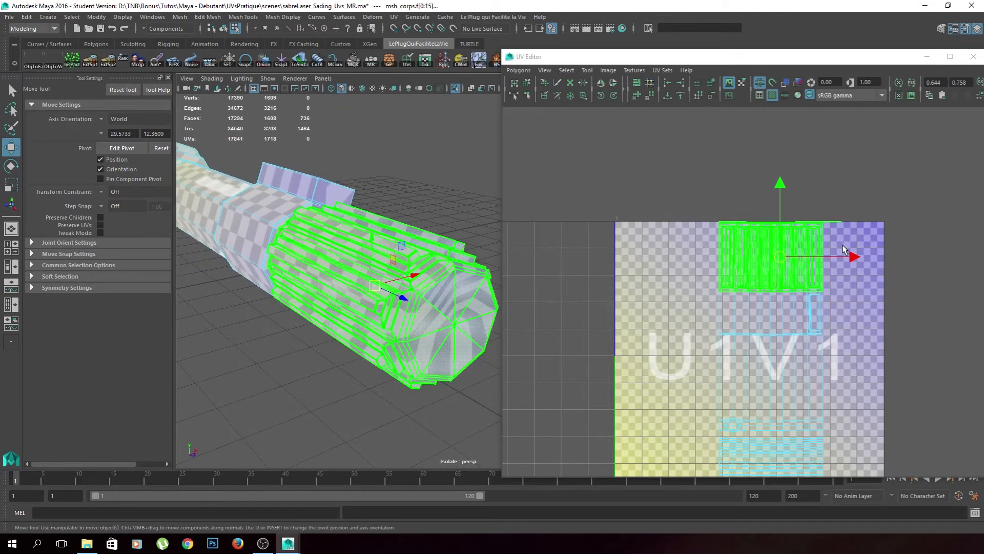
{"action": "left_click", "coordinate": [802, 251]}
{"action": "left_click_drag", "start_coordinate": [780, 256], "coordinate": [632, 159]}
{"action": "left_click_drag", "start_coordinate": [359, 351], "coordinate": [368, 319], "text": "alt"}
{"action": "left_click", "coordinate": [453, 319]}
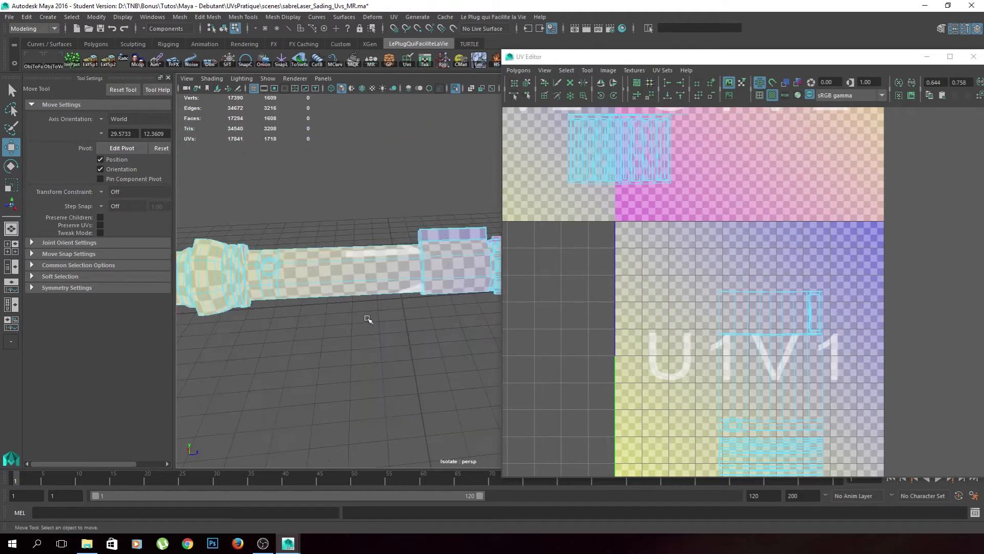
Cut the UVs along the edge loop where the handle meets the ringed pommel section.
{"action": "middle_click_drag", "start_coordinate": [368, 320], "coordinate": [351, 301], "text": "alt"}
{"action": "middle_click_drag", "start_coordinate": [236, 323], "coordinate": [392, 325], "text": "alt"}
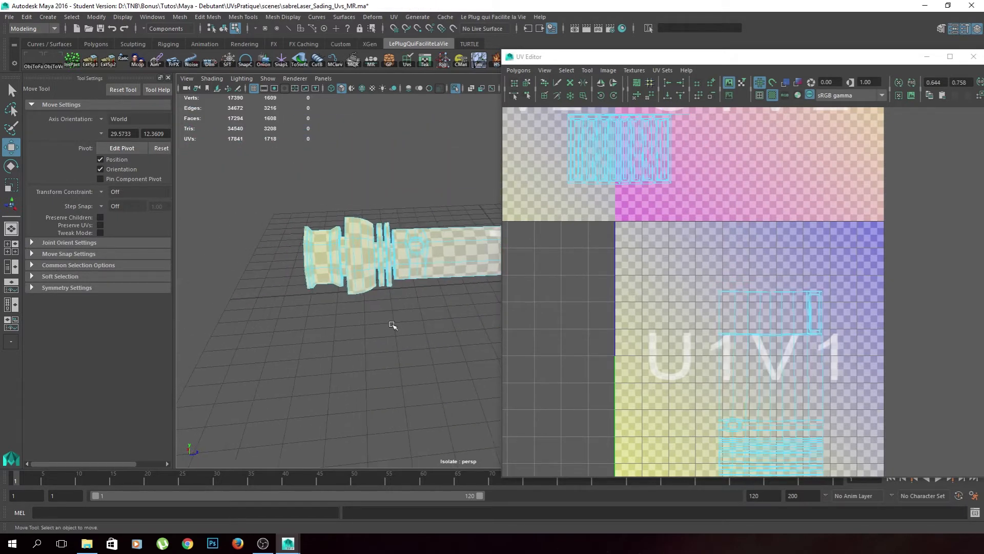
{"action": "scroll", "coordinate": [392, 325], "scroll_direction": "up", "scroll_amount": 6}
{"action": "middle_click_drag", "start_coordinate": [349, 300], "coordinate": [423, 340], "text": "alt"}
{"action": "scroll", "coordinate": [321, 252], "scroll_direction": "down", "scroll_amount": 4}
{"action": "middle_click_drag", "start_coordinate": [347, 284], "coordinate": [354, 288], "text": "alt"}
{"action": "scroll", "coordinate": [361, 288], "scroll_direction": "up", "scroll_amount": 4}
{"action": "left_click_drag", "start_coordinate": [362, 287], "coordinate": [376, 290], "text": "alt"}
{"action": "middle_click_drag", "start_coordinate": [376, 290], "coordinate": [342, 282], "text": "alt"}
{"action": "left_click_drag", "start_coordinate": [350, 285], "coordinate": [427, 296], "text": "alt"}
{"action": "left_click", "coordinate": [373, 308]}
{"action": "right_click_drag", "start_coordinate": [309, 248], "coordinate": [302, 227]}
{"action": "double_click", "coordinate": [307, 293]}
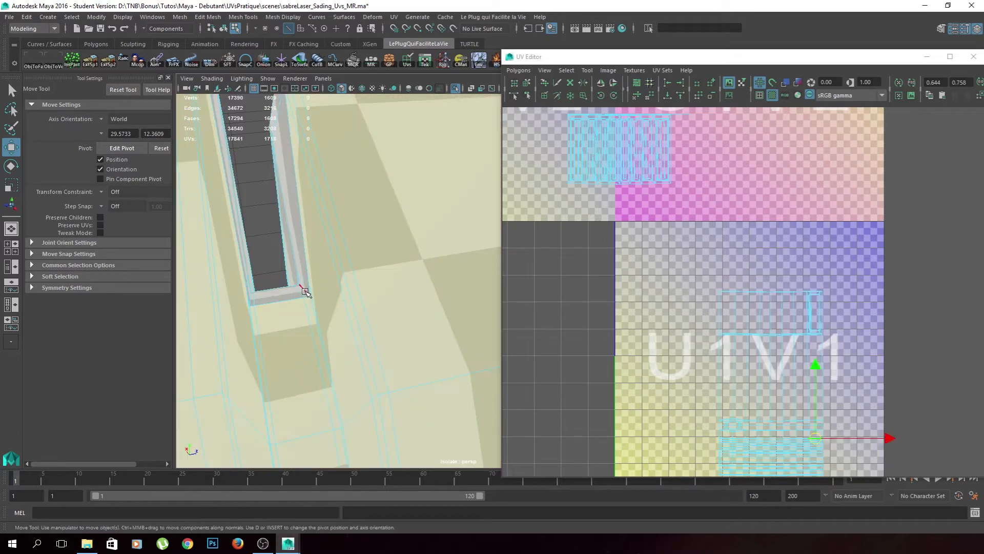
{"action": "key", "text": "f"}
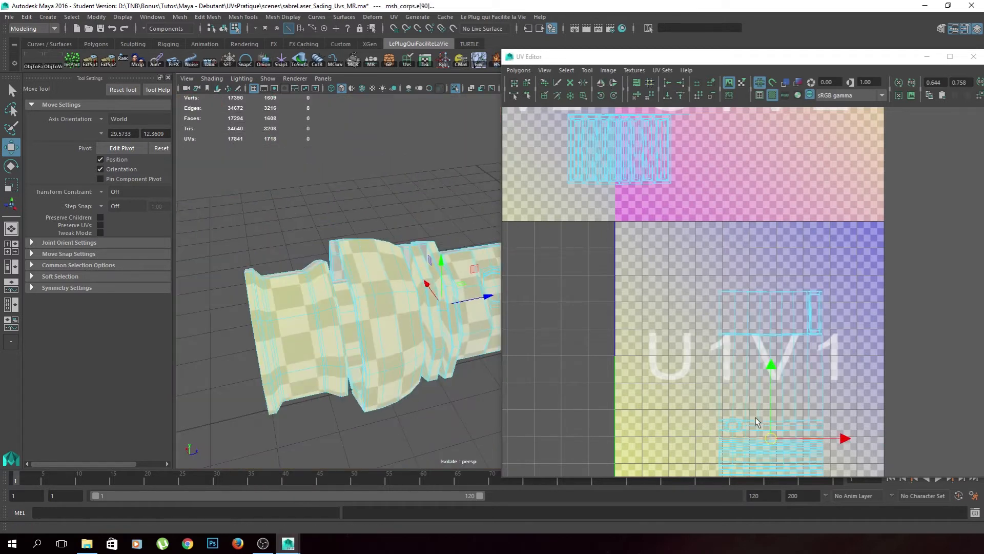
{"action": "right_click_drag", "start_coordinate": [781, 446], "coordinate": [774, 409], "text": "shift"}
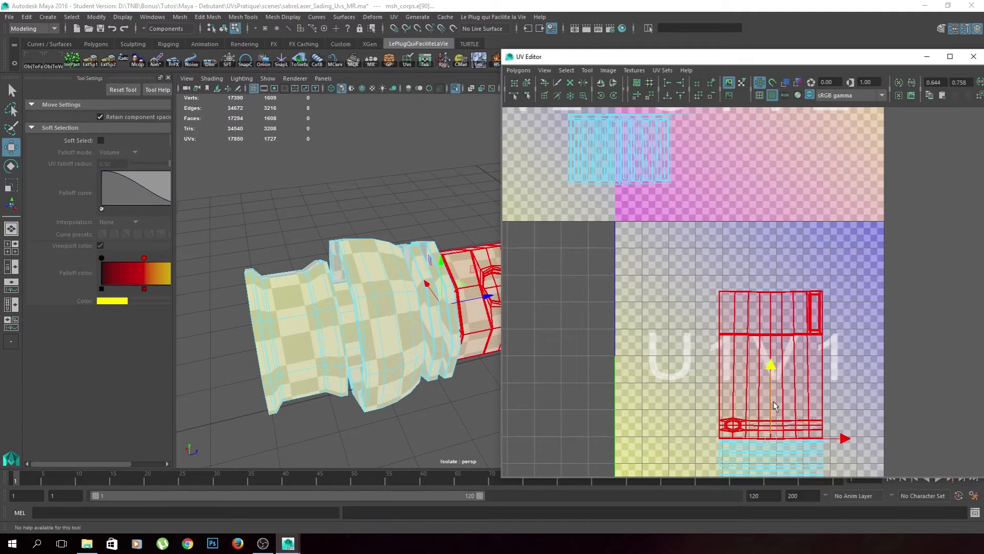
Separate the two shells by moving the handle's UVs up and right and the pommel section's UVs up and left.
{"action": "left_click_drag", "start_coordinate": [771, 438], "coordinate": [813, 355]}
{"action": "left_click", "coordinate": [772, 456]}
{"action": "left_click_drag", "start_coordinate": [771, 460], "coordinate": [701, 415]}
Select the faces of the flat cap and its surrounding rims at the end of the ribbed grip.
{"action": "scroll", "coordinate": [357, 345], "scroll_direction": "down", "scroll_amount": 5}
{"action": "middle_click_drag", "start_coordinate": [445, 333], "coordinate": [289, 339], "text": "alt"}
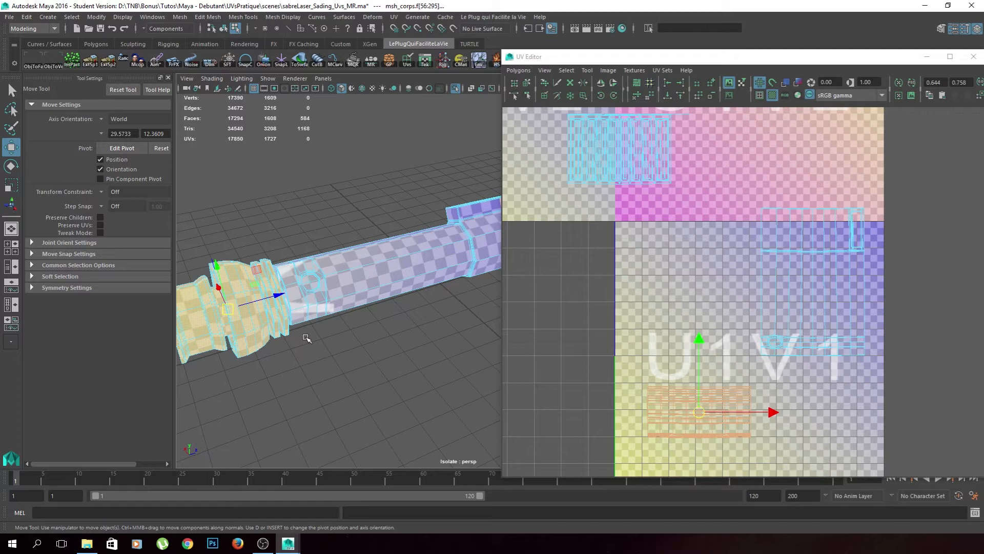
{"action": "middle_click_drag", "start_coordinate": [385, 305], "coordinate": [409, 371], "text": "alt"}
{"action": "left_click_drag", "start_coordinate": [408, 371], "coordinate": [296, 361], "text": "alt"}
{"action": "middle_click_drag", "start_coordinate": [480, 300], "coordinate": [413, 293], "text": "alt"}
{"action": "left_click", "coordinate": [413, 292]}
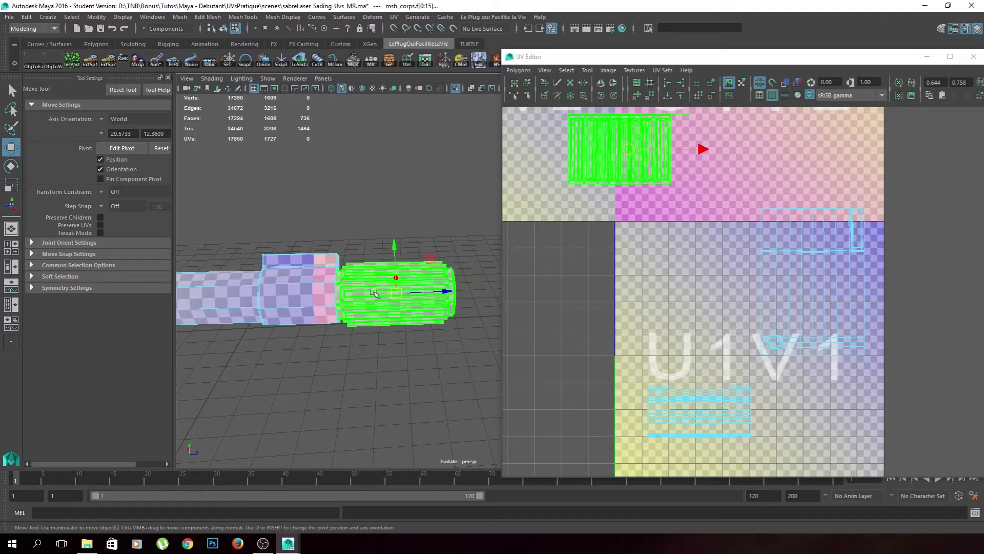
{"action": "left_click_drag", "start_coordinate": [392, 382], "coordinate": [397, 304], "text": "alt"}
{"action": "scroll", "coordinate": [397, 304], "scroll_direction": "up", "scroll_amount": 5}
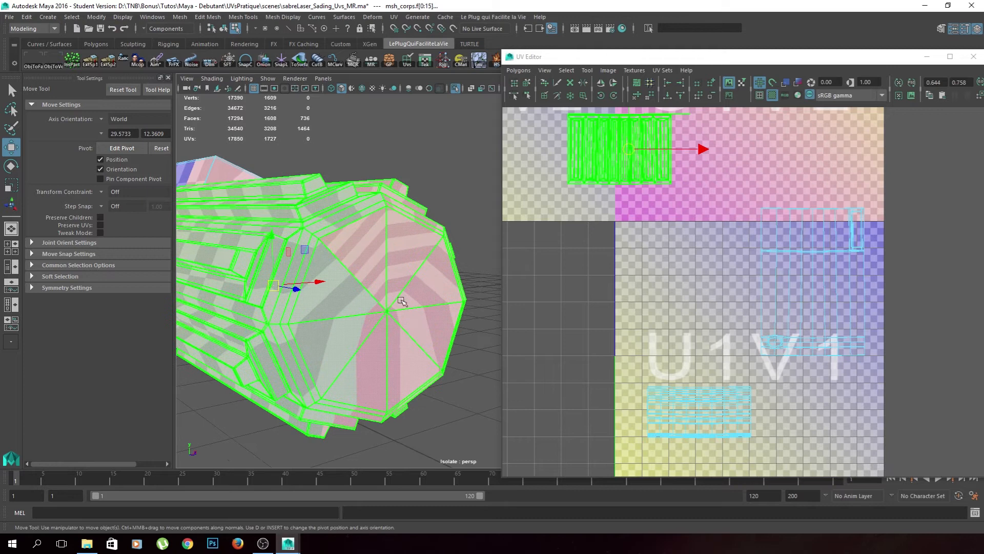
{"action": "right_click_drag", "start_coordinate": [388, 315], "coordinate": [390, 336]}
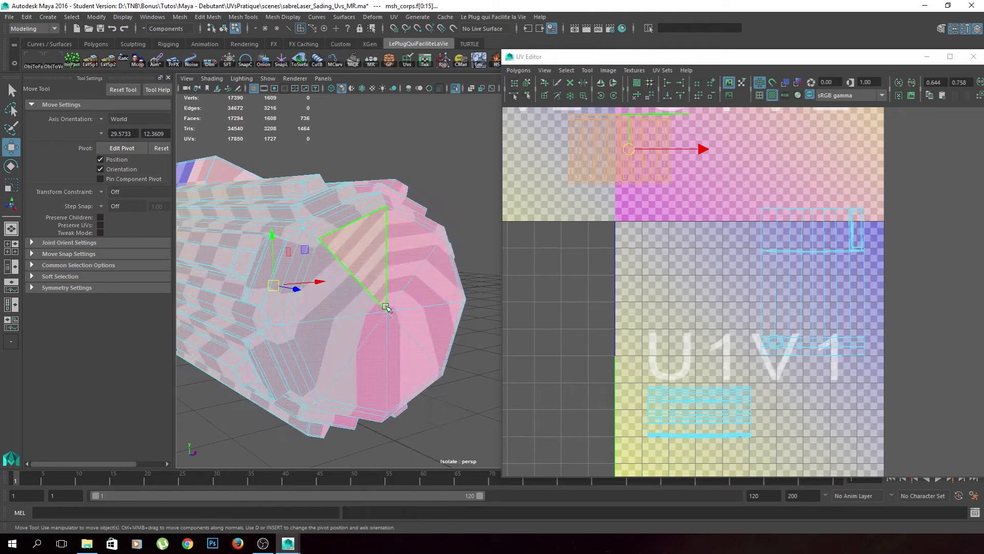
{"action": "left_click", "coordinate": [388, 336]}
{"action": "double_click", "coordinate": [413, 326], "text": "shift"}
{"action": "key", "text": "q"}
{"action": "double_click", "coordinate": [350, 323], "text": "shift"}
Turn off the sRGB gamma view transform in the UV Editor and inspect the end cap's collapsed UVs.
{"action": "middle_click_drag", "start_coordinate": [611, 146], "coordinate": [705, 288], "text": "alt"}
{"action": "scroll", "coordinate": [703, 292], "scroll_direction": "up", "scroll_amount": 5}
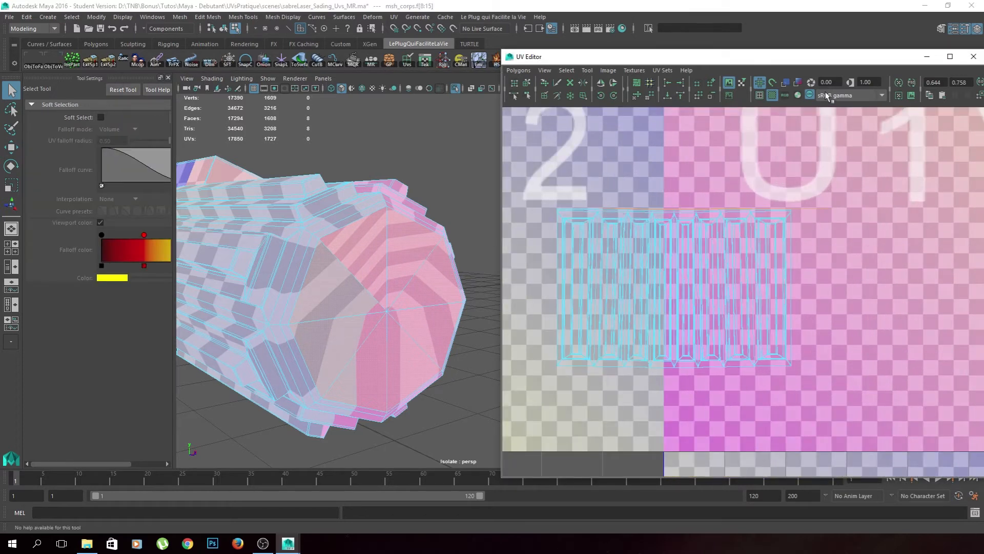
{"action": "left_click", "coordinate": [810, 94]}
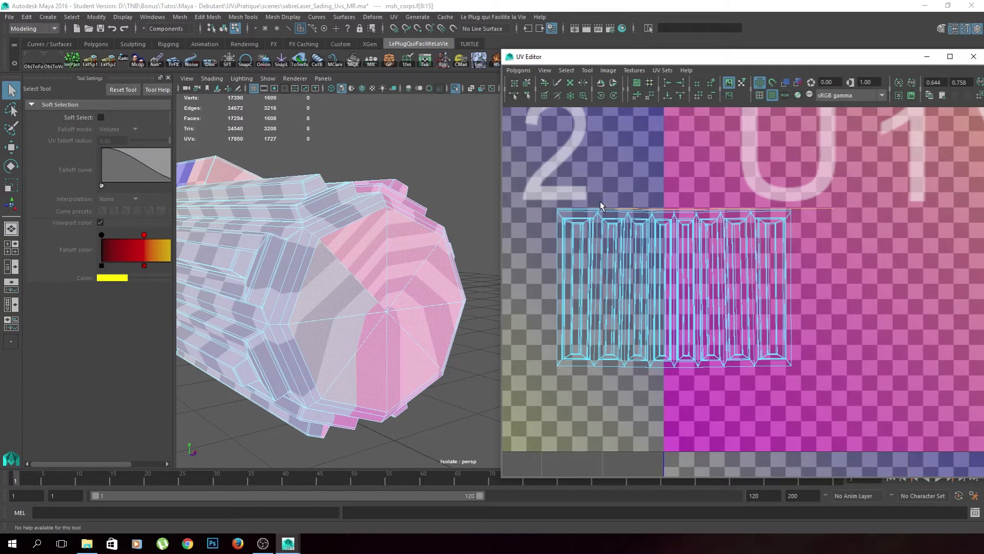
{"action": "left_click_drag", "start_coordinate": [487, 272], "coordinate": [363, 343], "text": "alt"}
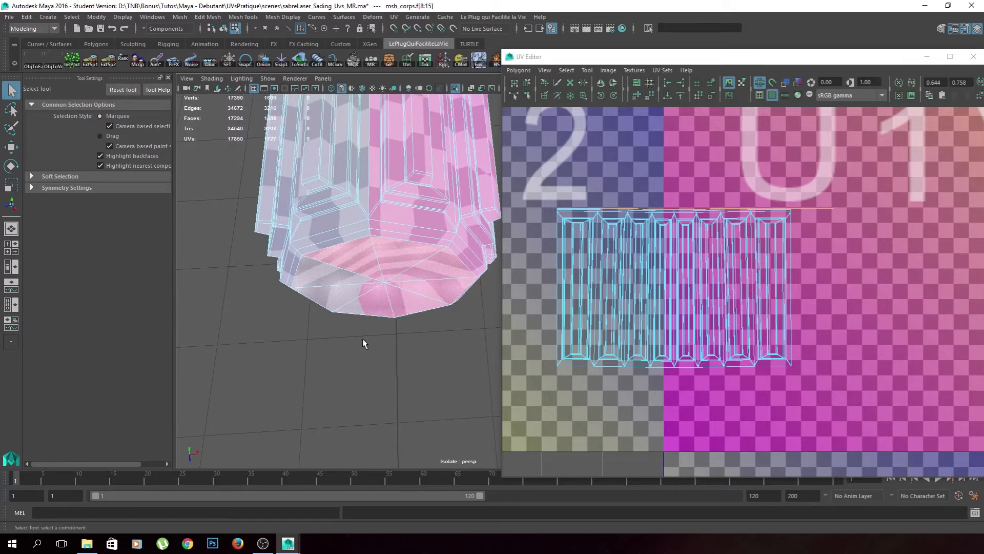
{"action": "left_click_drag", "start_coordinate": [398, 374], "coordinate": [448, 329], "text": "alt"}
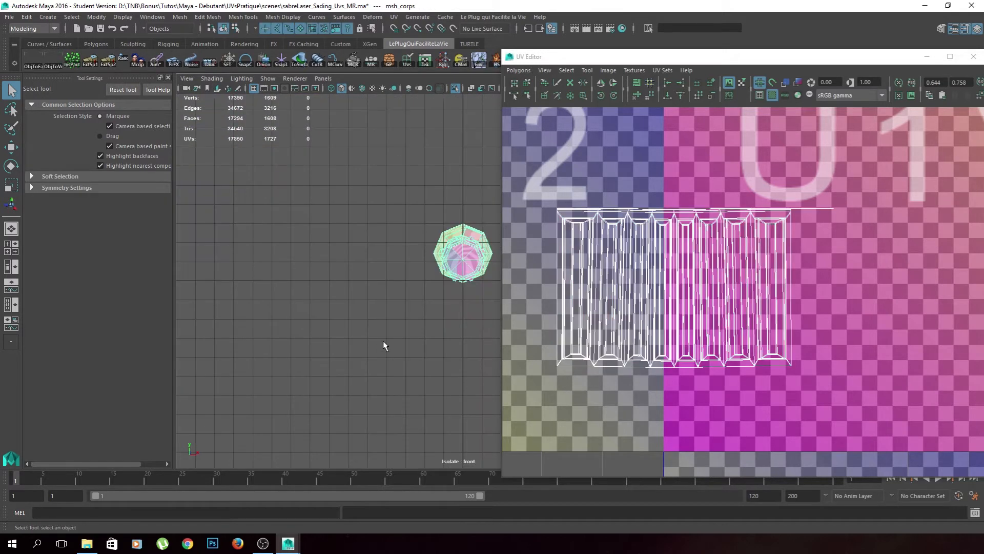
In the front view, apply a planar projection from the camera to the end cap faces, fitted to the bounding box with image width/height ratio kept.
{"action": "middle_click_drag", "start_coordinate": [408, 322], "coordinate": [320, 349], "text": "alt"}
{"action": "scroll", "coordinate": [331, 359], "scroll_direction": "up", "scroll_amount": 6}
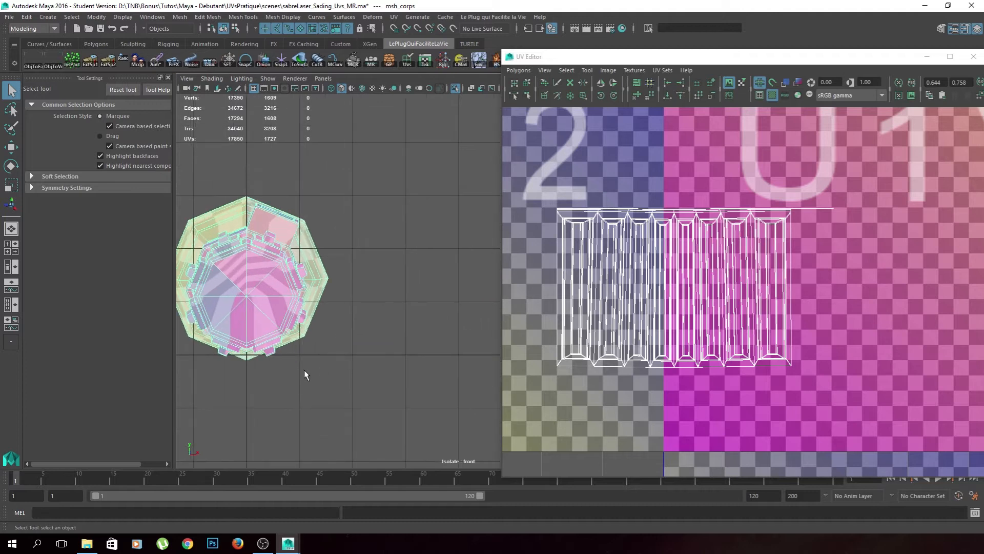
{"action": "middle_click_drag", "start_coordinate": [260, 391], "coordinate": [340, 386], "text": "alt"}
{"action": "scroll", "coordinate": [340, 386], "scroll_direction": "up", "scroll_amount": 5}
{"action": "middle_click_drag", "start_coordinate": [351, 307], "coordinate": [419, 290], "text": "alt"}
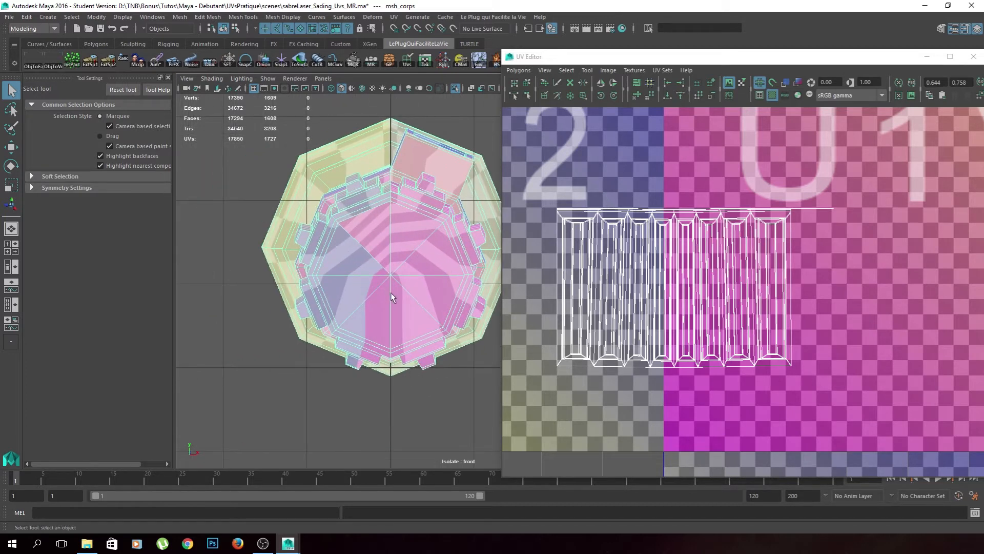
{"action": "right_click_drag", "start_coordinate": [374, 258], "coordinate": [376, 266]}
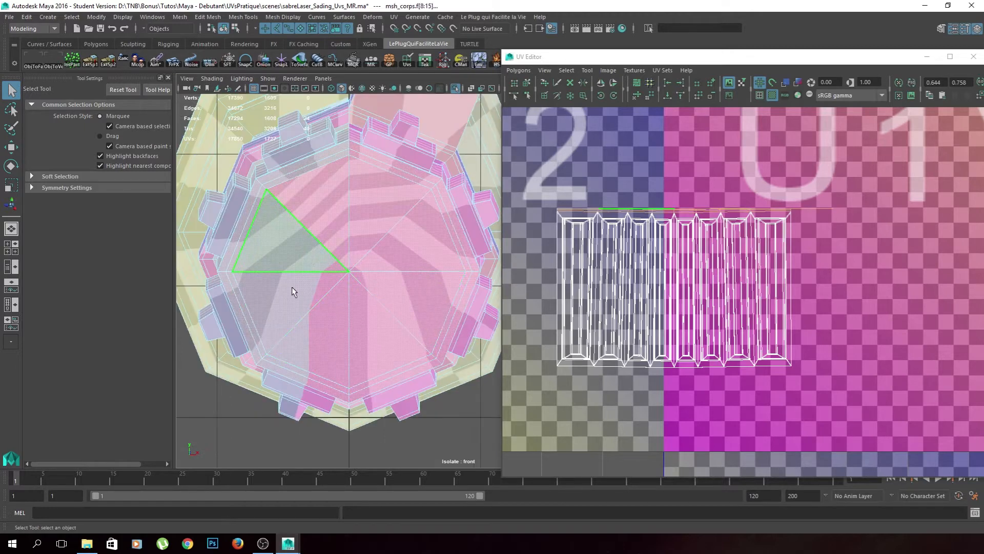
{"action": "left_click", "coordinate": [393, 17]}
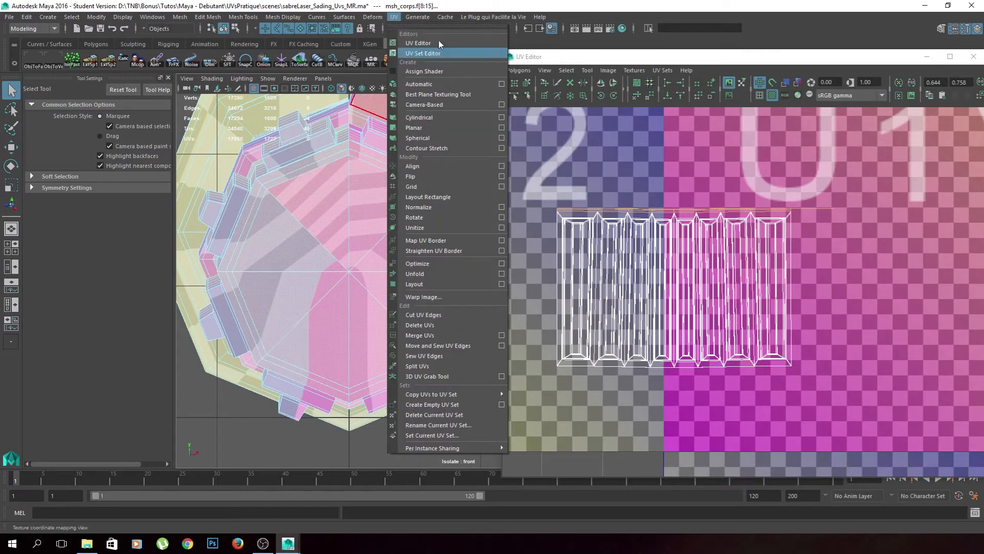
{"action": "left_click", "coordinate": [501, 129]}
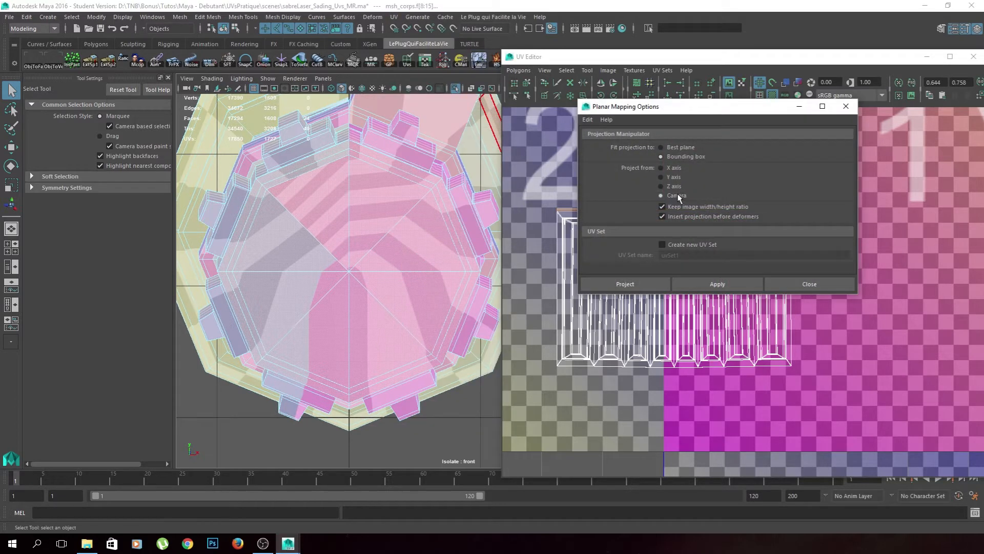
{"action": "left_click", "coordinate": [649, 278]}
{"action": "scroll", "coordinate": [733, 388], "scroll_direction": "down", "scroll_amount": 3}
{"action": "scroll", "coordinate": [733, 389], "scroll_direction": "down", "scroll_amount": 2}
{"action": "middle_click_drag", "start_coordinate": [780, 385], "coordinate": [701, 248], "text": "alt"}
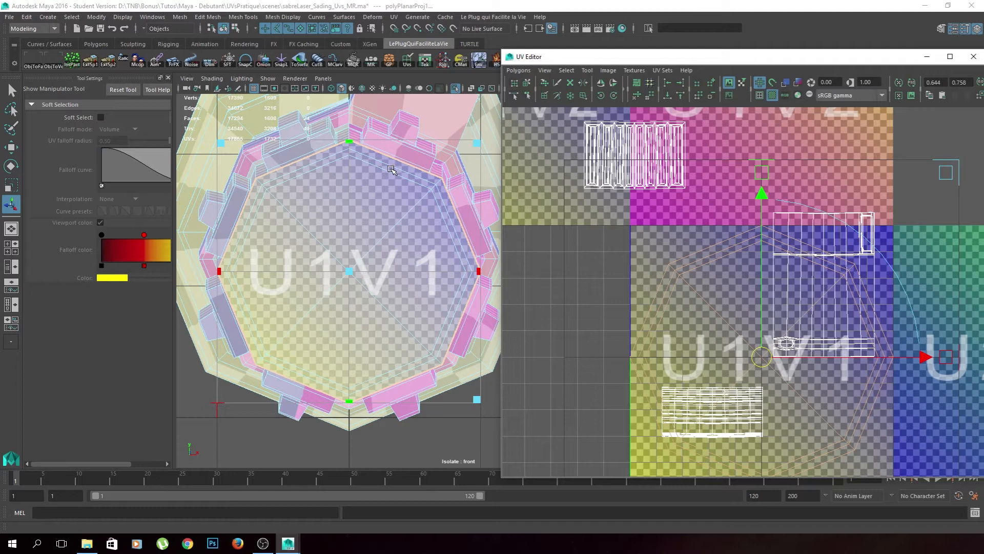
Optimize the end cap's UVs and set its shell aside in the U-1V1 tile.
{"action": "left_click", "coordinate": [528, 70]}
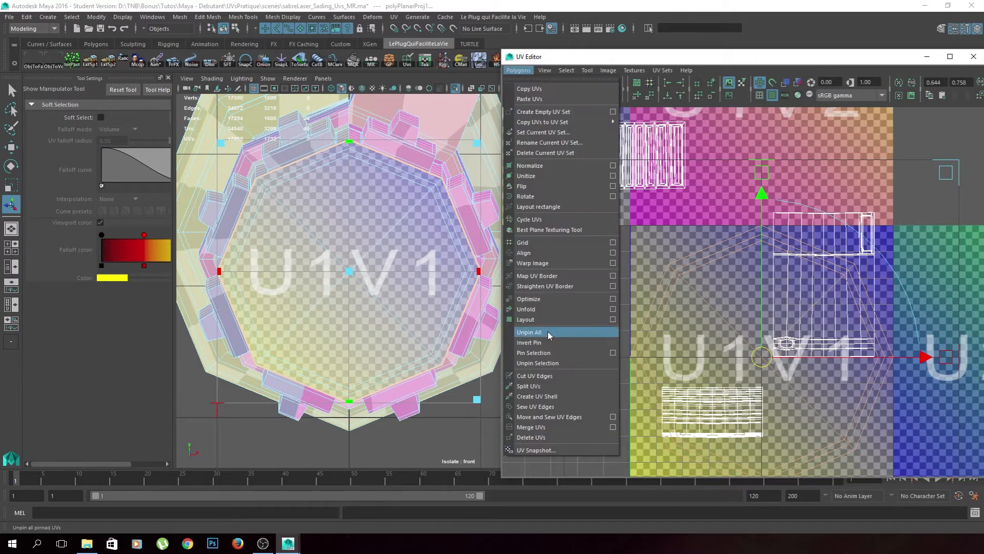
{"action": "left_click", "coordinate": [546, 301]}
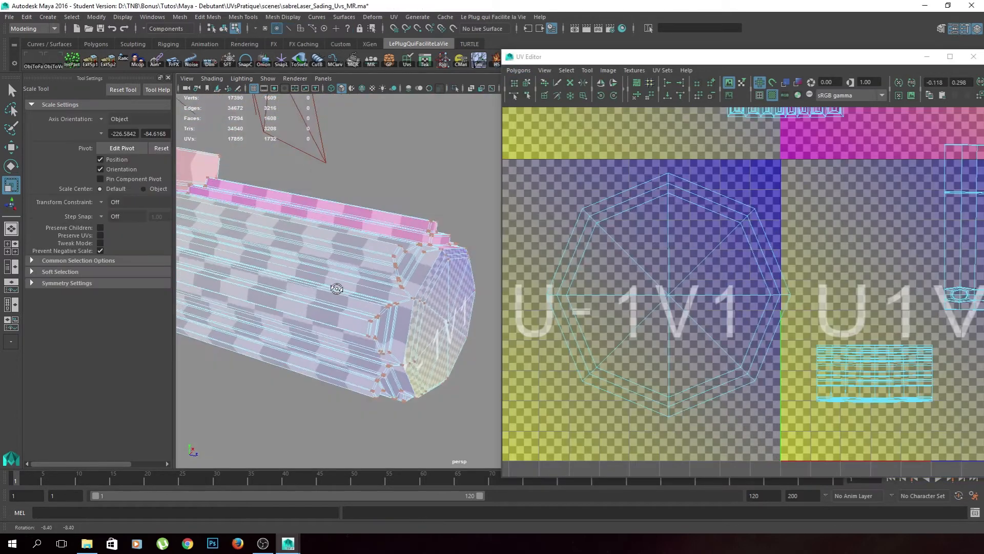
{"action": "left_click_drag", "start_coordinate": [336, 288], "coordinate": [400, 259], "text": "alt"}
{"action": "left_click_drag", "start_coordinate": [267, 229], "coordinate": [382, 297], "text": "alt"}
{"action": "left_click", "coordinate": [734, 354]}
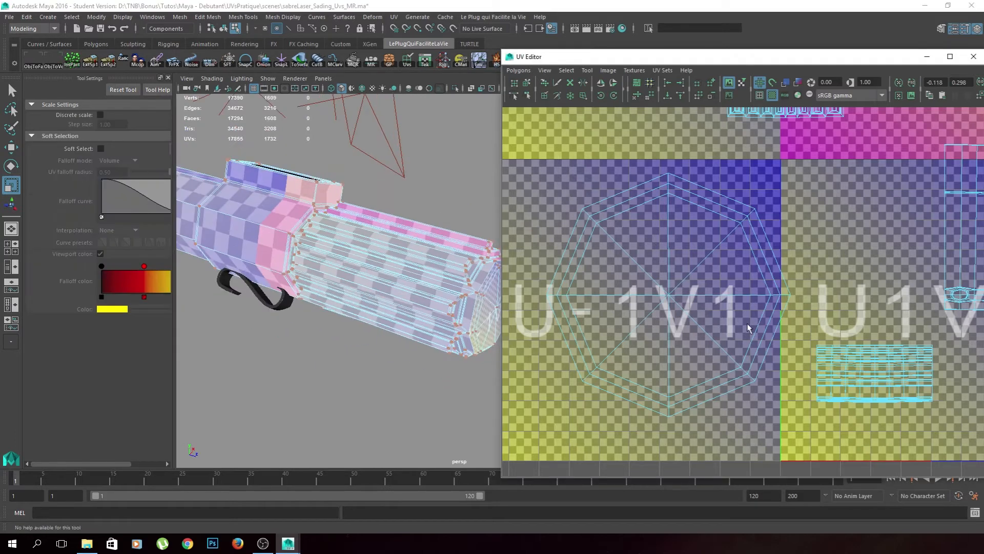
Move the ribbed grip's UV shell back into the U1V1 tile, beside the handle's shell.
{"action": "right_click", "coordinate": [352, 248]}
{"action": "right_click_drag", "start_coordinate": [357, 252], "coordinate": [352, 249]}
{"action": "right_click_drag", "start_coordinate": [885, 363], "coordinate": [872, 346]}
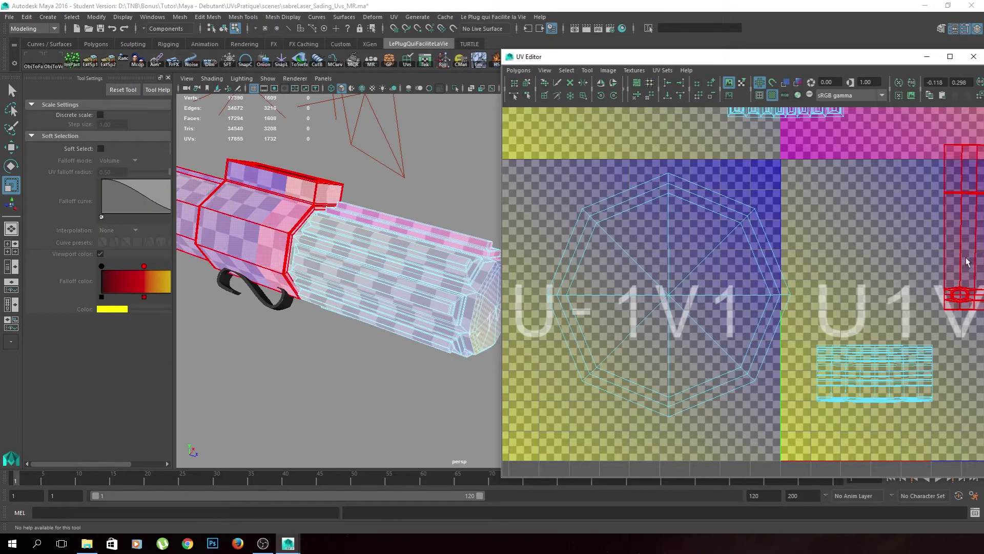
{"action": "middle_click_drag", "start_coordinate": [947, 244], "coordinate": [786, 292], "text": "alt"}
{"action": "left_click", "coordinate": [666, 150]}
{"action": "key", "text": "w"}
{"action": "scroll", "coordinate": [696, 245], "scroll_direction": "down", "scroll_amount": 1}
{"action": "middle_click_drag", "start_coordinate": [665, 133], "coordinate": [660, 218], "text": "alt"}
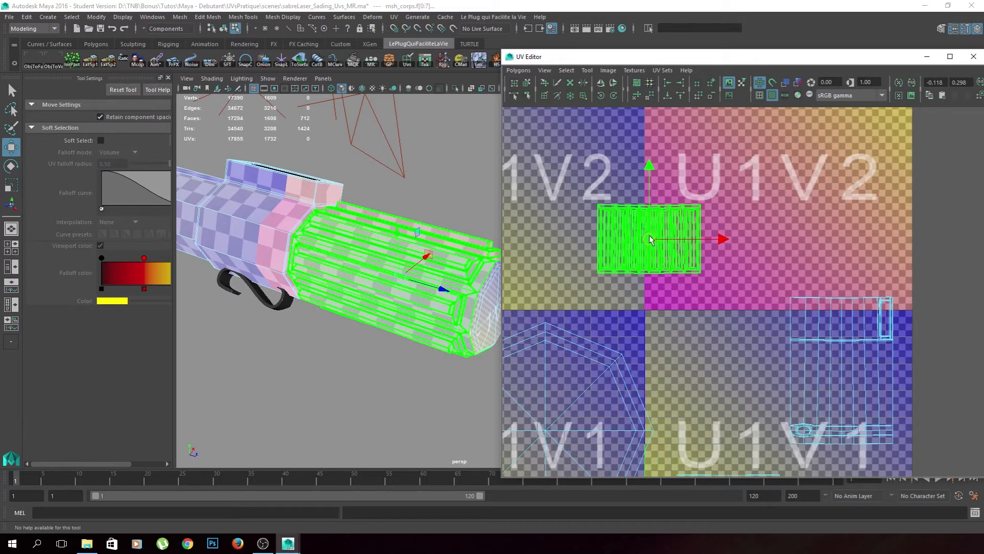
{"action": "left_click_drag", "start_coordinate": [650, 239], "coordinate": [715, 365]}
{"action": "middle_click_drag", "start_coordinate": [723, 381], "coordinate": [709, 345], "text": "alt"}
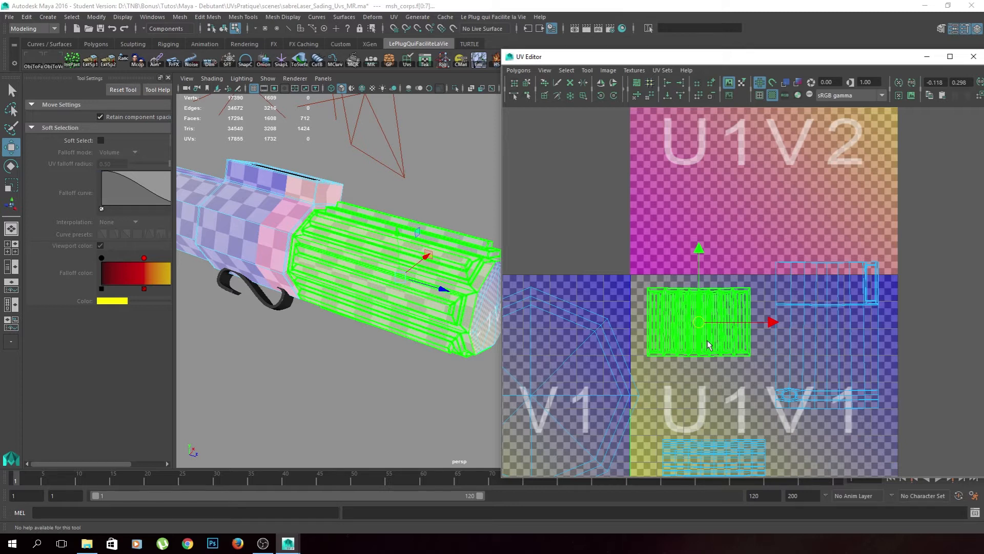
Try unfolding the ribbed grip's UV shell and inspect the checker distortion on the ribs.
{"action": "scroll", "coordinate": [707, 340], "scroll_direction": "up", "scroll_amount": 3}
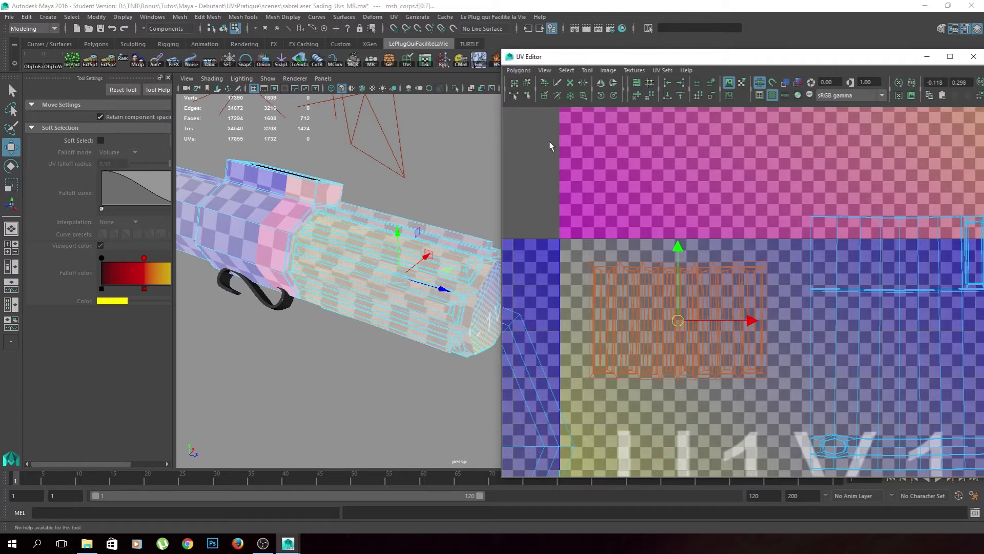
{"action": "left_click", "coordinate": [519, 70]}
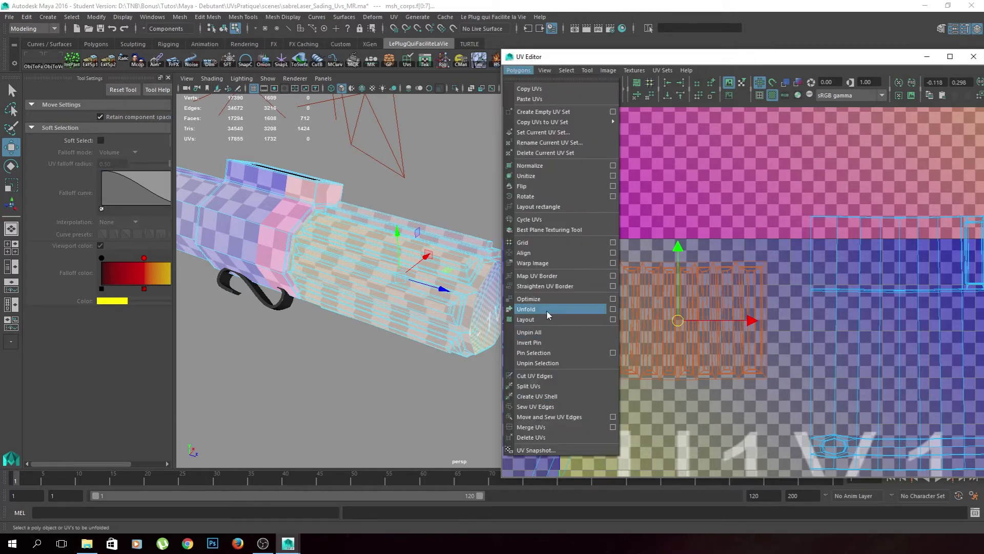
{"action": "left_click", "coordinate": [547, 310]}
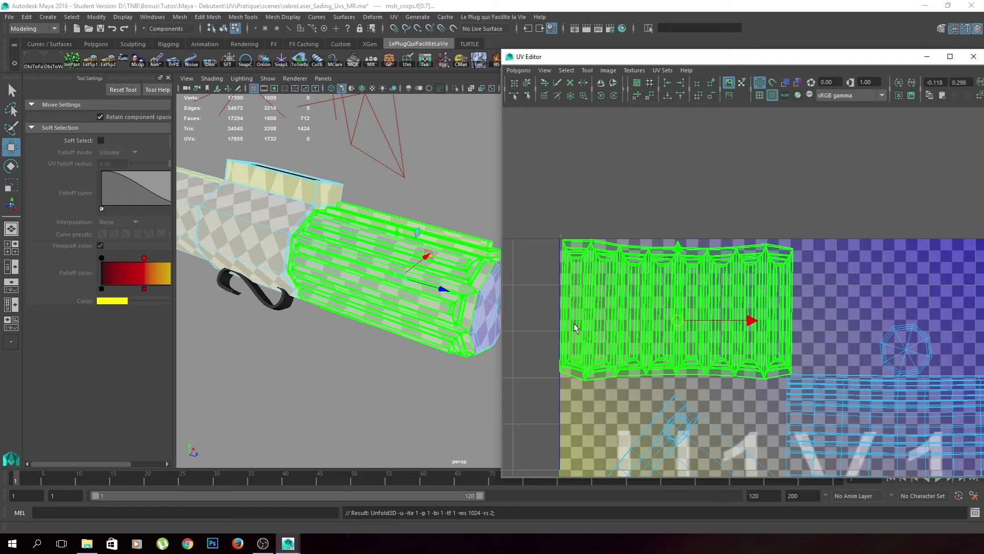
{"action": "scroll", "coordinate": [573, 323], "scroll_direction": "down", "scroll_amount": 4}
{"action": "middle_click_drag", "start_coordinate": [682, 377], "coordinate": [683, 356], "text": "alt"}
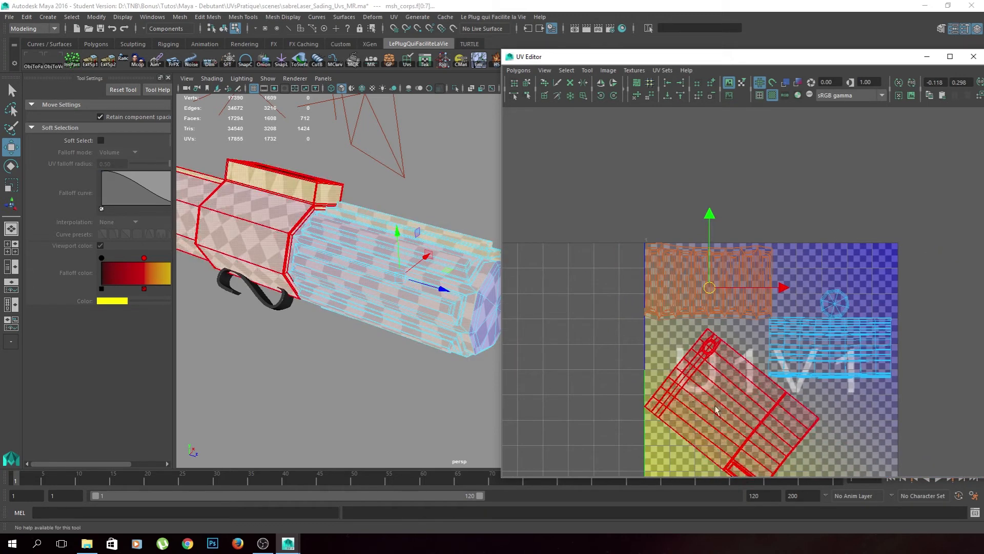
{"action": "scroll", "coordinate": [743, 289], "scroll_direction": "up", "scroll_amount": 5}
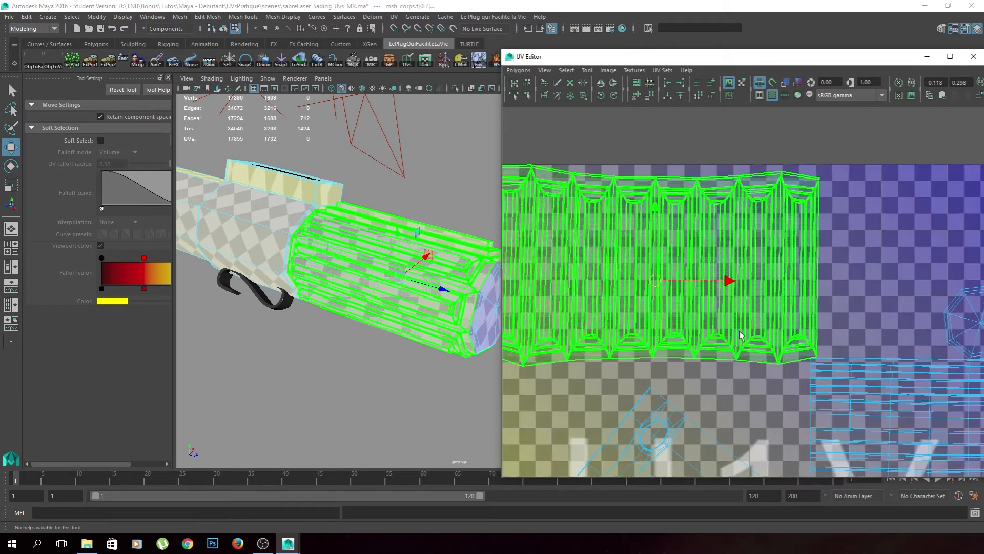
{"action": "left_click_drag", "start_coordinate": [362, 297], "coordinate": [402, 285], "text": "alt"}
{"action": "left_click_drag", "start_coordinate": [409, 215], "coordinate": [331, 272], "text": "alt"}
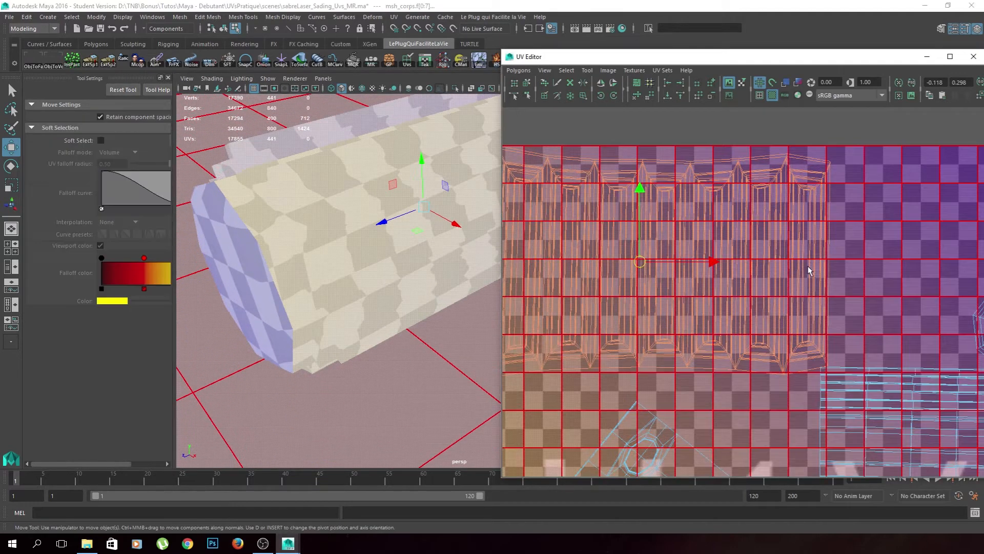
Reselect the lightsaber body and undo the unfold of the ribbed grip's UV shell.
{"action": "left_click", "coordinate": [865, 156]}
{"action": "scroll", "coordinate": [374, 285], "scroll_direction": "down", "scroll_amount": 6}
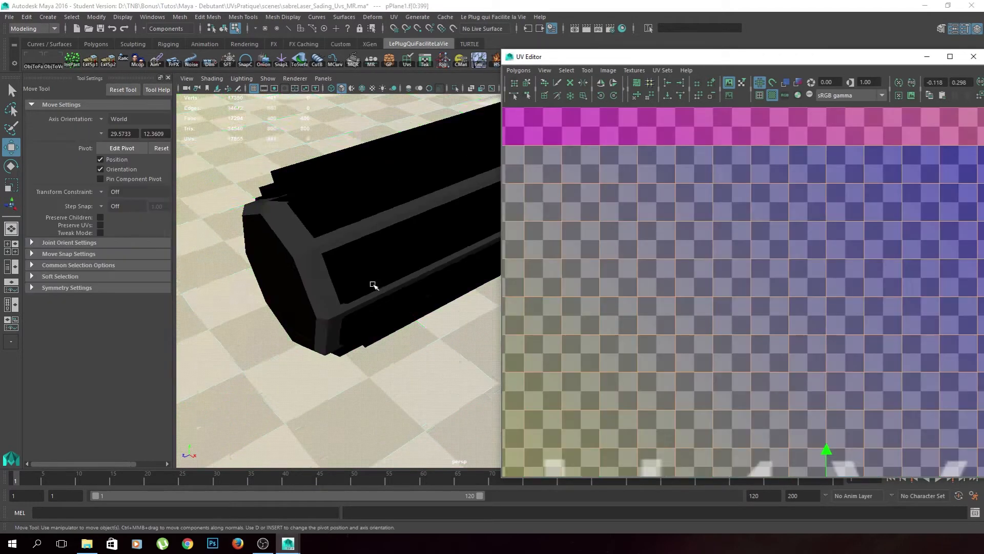
{"action": "right_click_drag", "start_coordinate": [294, 259], "coordinate": [328, 233]}
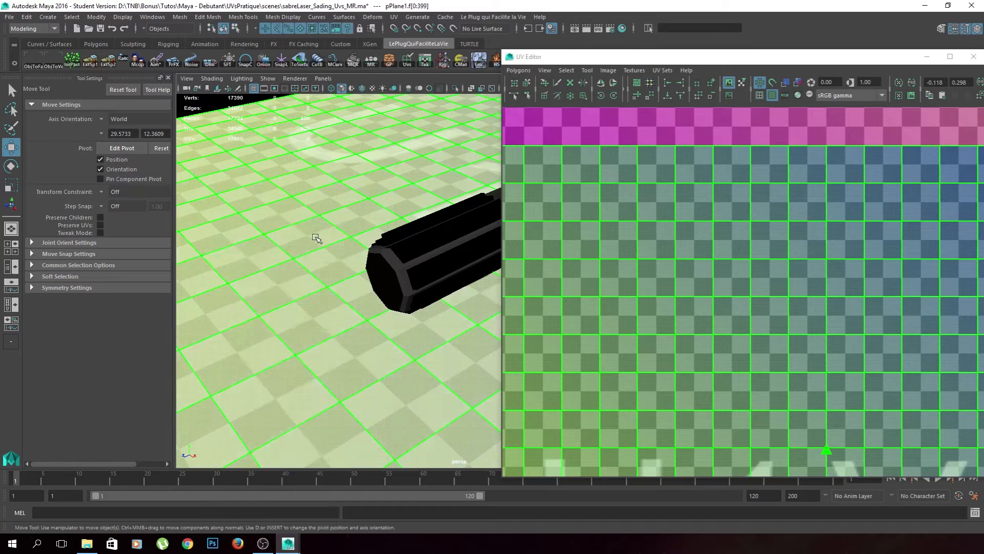
{"action": "left_click", "coordinate": [444, 280]}
{"action": "left_click", "coordinate": [856, 264]}
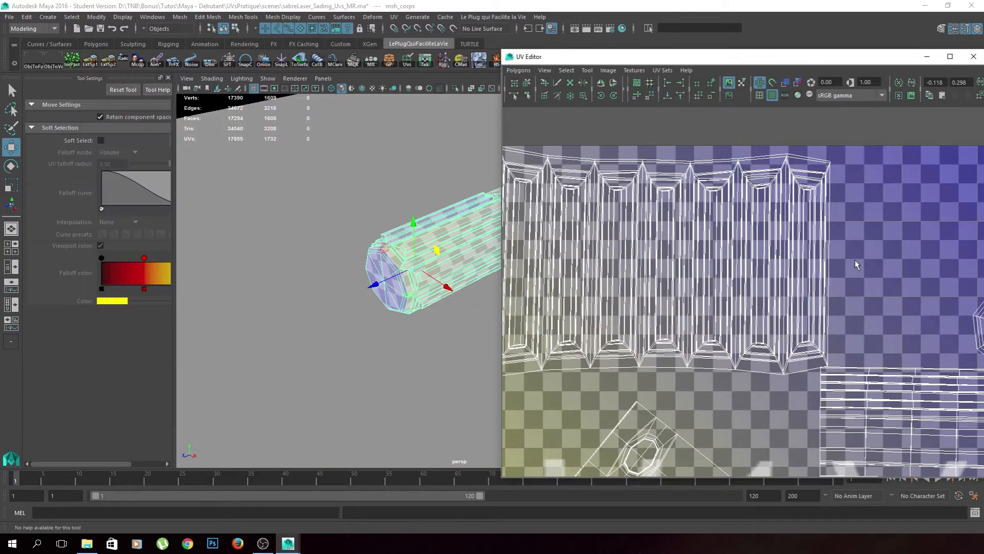
{"action": "key", "text": "ctrl+z"}
{"action": "key", "text": "ctrl+z"}
{"action": "key", "text": "ctrl+z"}
{"action": "key", "text": "ctrl+z"}
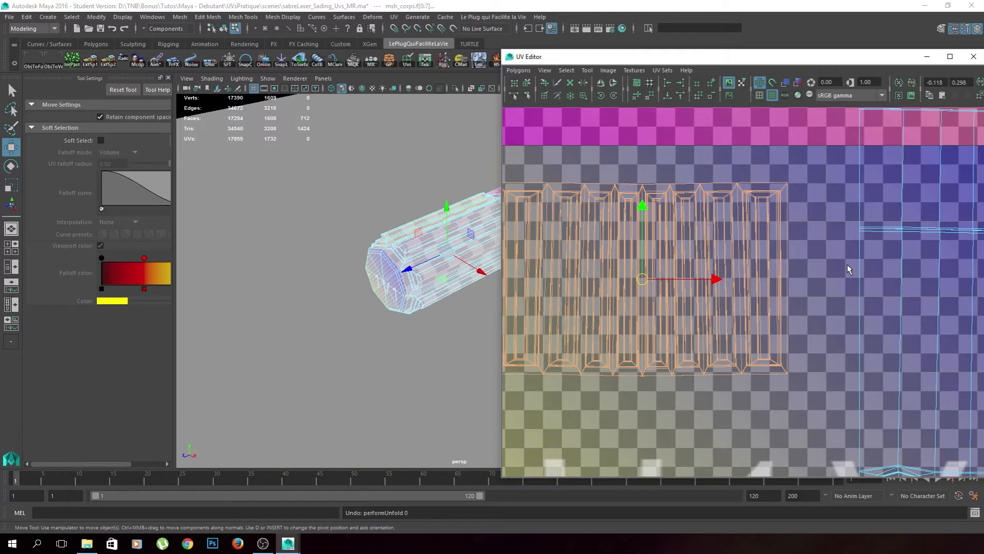
Select the top face of one raised rib on the grip and turn off the checker texture display.
{"action": "scroll", "coordinate": [462, 302], "scroll_direction": "up", "scroll_amount": 5}
{"action": "left_click_drag", "start_coordinate": [367, 287], "coordinate": [409, 279], "text": "alt"}
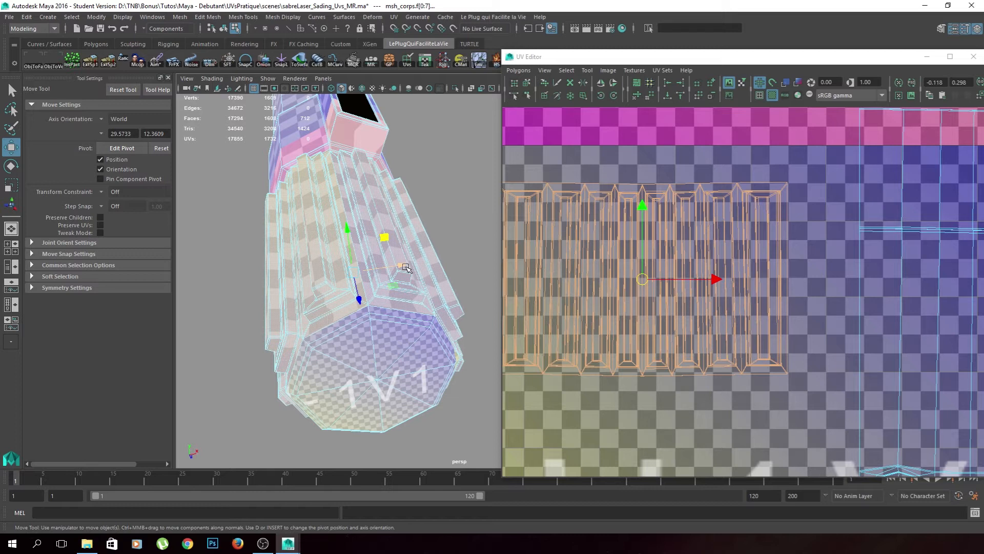
{"action": "right_click_drag", "start_coordinate": [382, 215], "coordinate": [379, 243]}
{"action": "left_click", "coordinate": [377, 283]}
{"action": "left_click_drag", "start_coordinate": [377, 283], "coordinate": [392, 277], "text": "alt"}
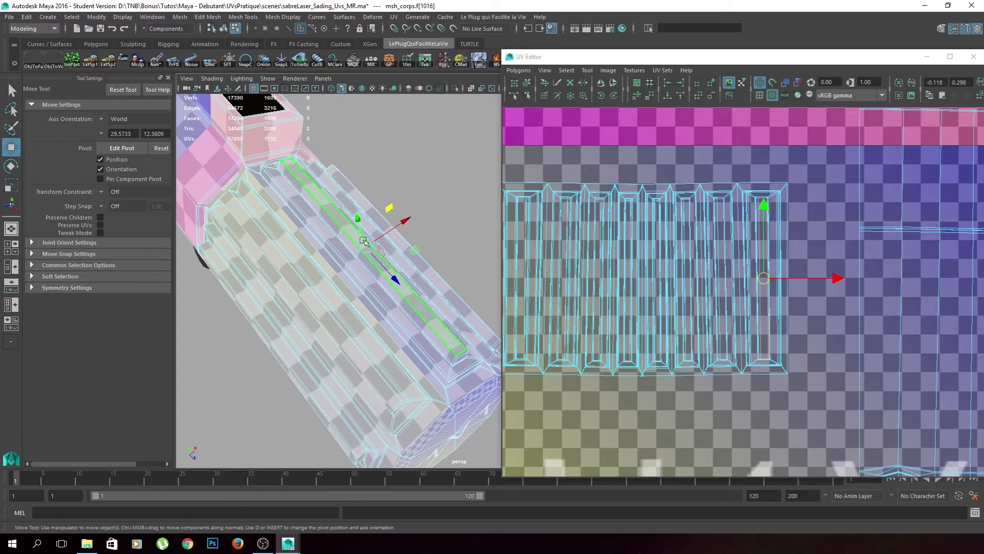
{"action": "key", "text": "b"}
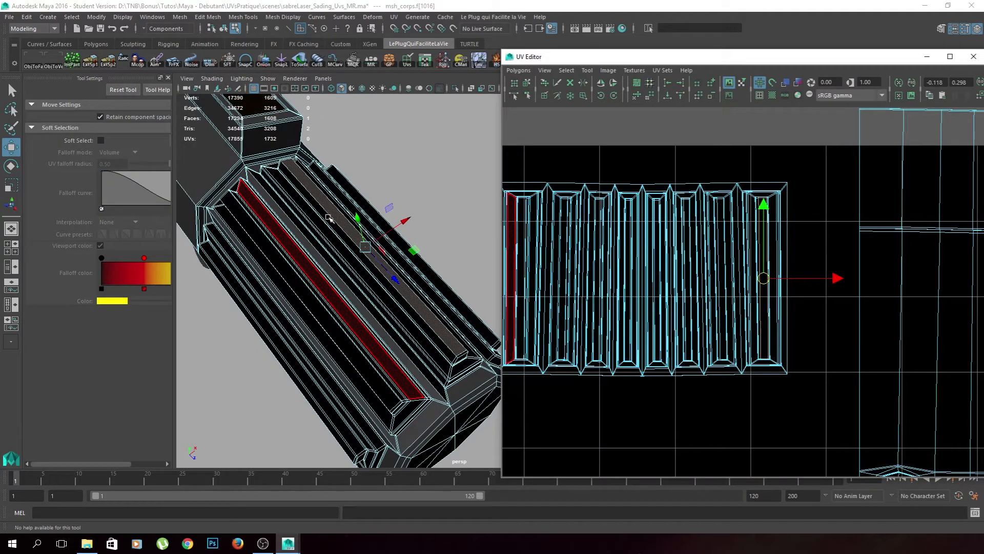
Add the top faces of the other raised ribs around the grip to the selection, with the body isolated.
{"action": "left_click", "coordinate": [380, 389], "text": "shift"}
{"action": "left_click_drag", "start_coordinate": [380, 389], "coordinate": [402, 346], "text": "alt"}
{"action": "left_click", "coordinate": [402, 343], "text": "shift"}
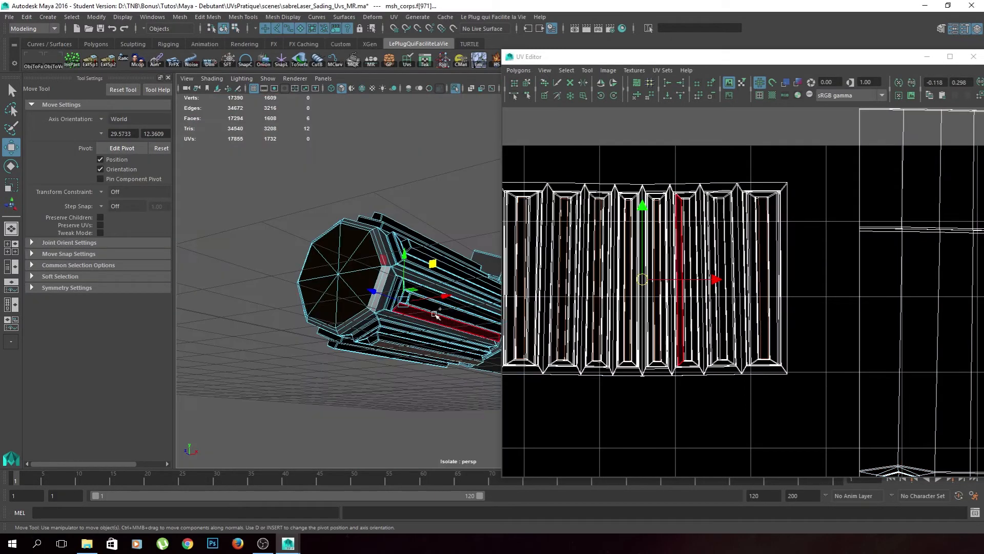
{"action": "left_click", "coordinate": [437, 311], "text": "shift"}
{"action": "left_click_drag", "start_coordinate": [437, 311], "coordinate": [424, 343], "text": "alt"}
{"action": "key", "text": "q"}
{"action": "left_click", "coordinate": [413, 285], "text": "shift"}
{"action": "left_click_drag", "start_coordinate": [413, 285], "coordinate": [436, 317], "text": "alt"}
Grow the face selection repeatedly until it covers the raised ribs down to their bases.
{"action": "key", "text": "shift+period"}
{"action": "key", "text": "shift+period"}
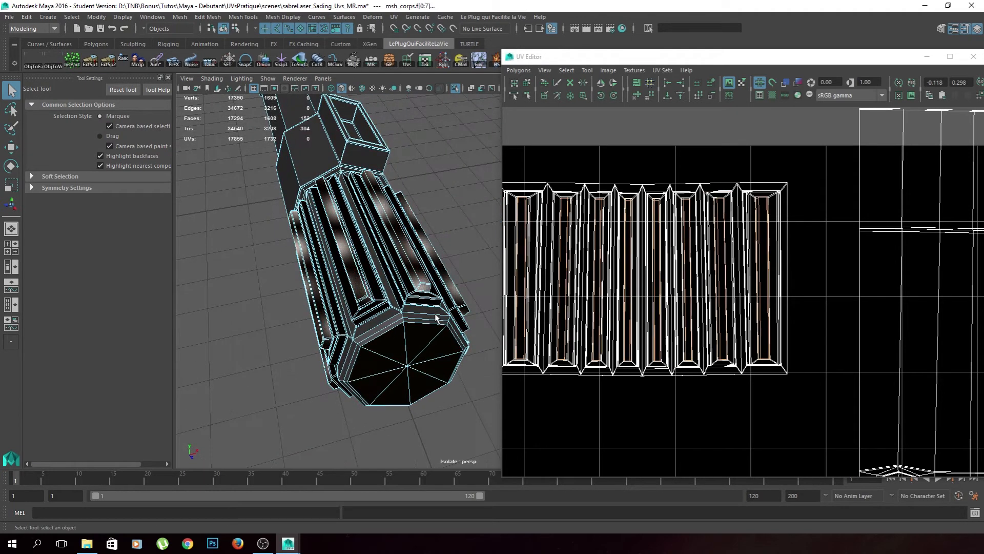
{"action": "key", "text": "shift+period"}
{"action": "key", "text": "shift+period"}
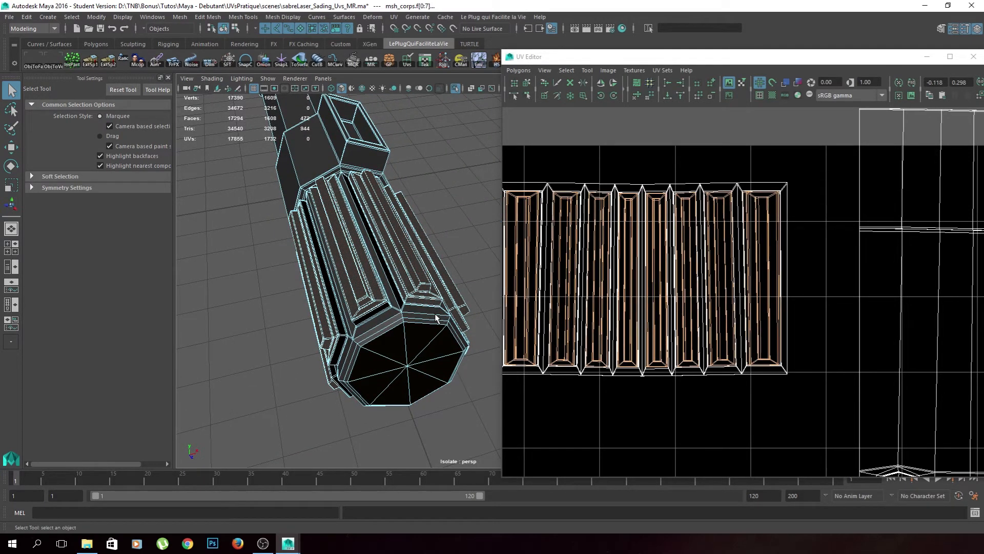
{"action": "key", "text": "shift+period"}
Deselect the base border faces around the first ribs at the ends and along the grooves of the grip.
{"action": "left_click_drag", "start_coordinate": [433, 319], "coordinate": [267, 224], "text": "alt"}
{"action": "left_click", "coordinate": [328, 249], "text": "ctrl"}
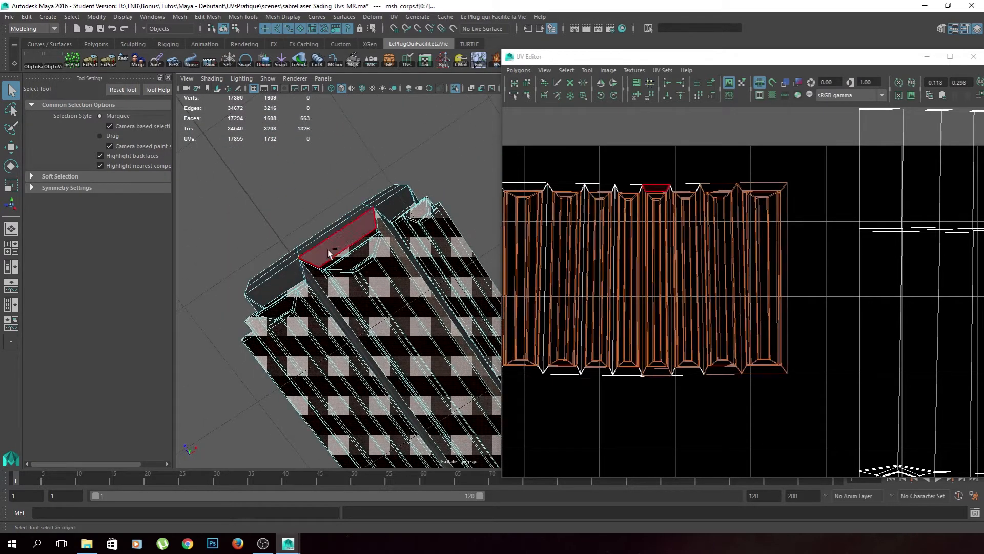
{"action": "left_click", "coordinate": [319, 277], "text": "ctrl"}
{"action": "left_click_drag", "start_coordinate": [362, 281], "coordinate": [398, 325], "text": "alt"}
{"action": "left_click", "coordinate": [377, 315], "text": "ctrl"}
{"action": "left_click", "coordinate": [353, 310], "text": "ctrl"}
{"action": "scroll", "coordinate": [395, 331], "scroll_direction": "up", "scroll_amount": 3}
{"action": "middle_click_drag", "start_coordinate": [392, 336], "coordinate": [149, 207], "text": "alt"}
{"action": "middle_click_drag", "start_coordinate": [378, 290], "coordinate": [307, 308], "text": "alt"}
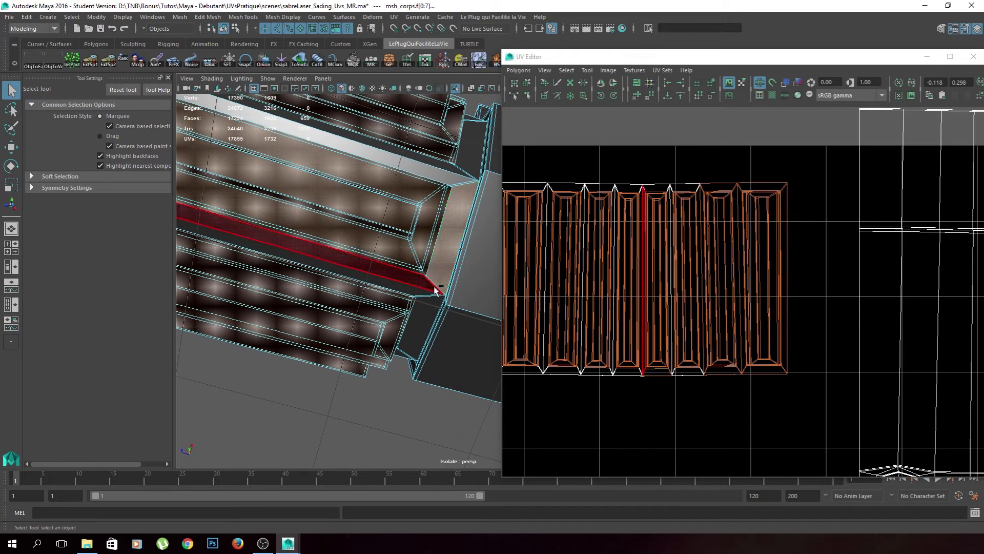
Deselect the remaining surplus faces around the grip, keeping only the raised ribs selected.
{"action": "left_click_drag", "start_coordinate": [369, 334], "coordinate": [403, 353], "text": "alt"}
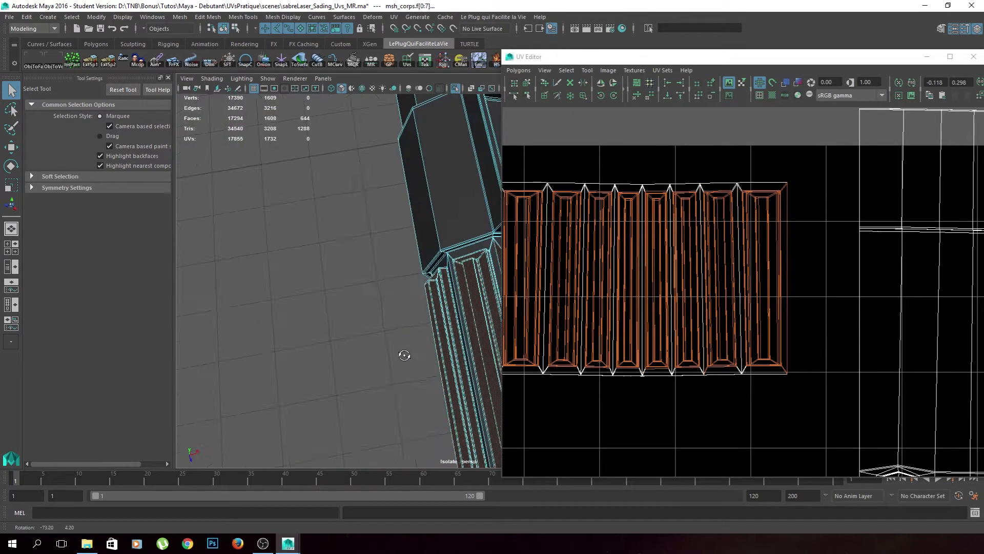
{"action": "middle_click_drag", "start_coordinate": [403, 353], "coordinate": [327, 317], "text": "alt"}
{"action": "left_click_drag", "start_coordinate": [328, 320], "coordinate": [403, 221], "text": "alt"}
{"action": "left_click_drag", "start_coordinate": [402, 255], "coordinate": [422, 279], "text": "alt"}
{"action": "key", "text": "ctrl+z"}
{"action": "scroll", "coordinate": [381, 297], "scroll_direction": "up", "scroll_amount": 5}
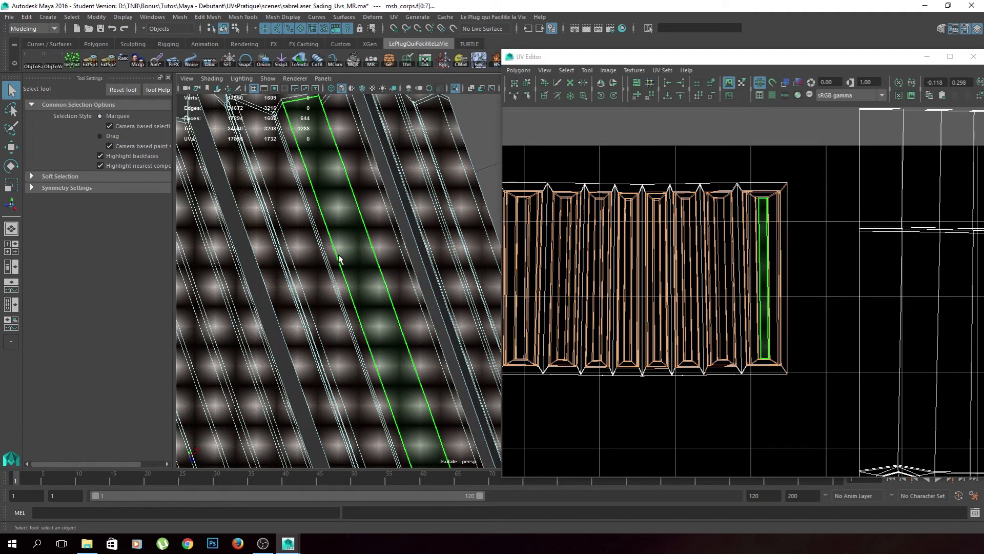
{"action": "middle_click_drag", "start_coordinate": [308, 226], "coordinate": [451, 301], "text": "alt"}
{"action": "left_click_drag", "start_coordinate": [381, 163], "coordinate": [371, 179], "text": "ctrl"}
{"action": "left_click_drag", "start_coordinate": [382, 266], "coordinate": [378, 285], "text": "alt"}
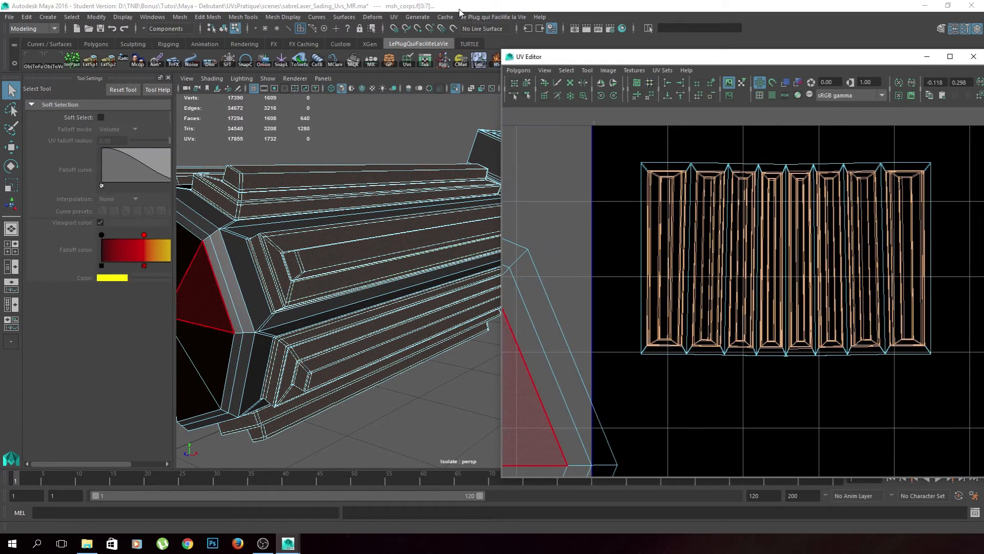
Apply automatic UV mapping to the selected rib faces.
{"action": "left_click", "coordinate": [394, 17]}
{"action": "left_click", "coordinate": [418, 104]}
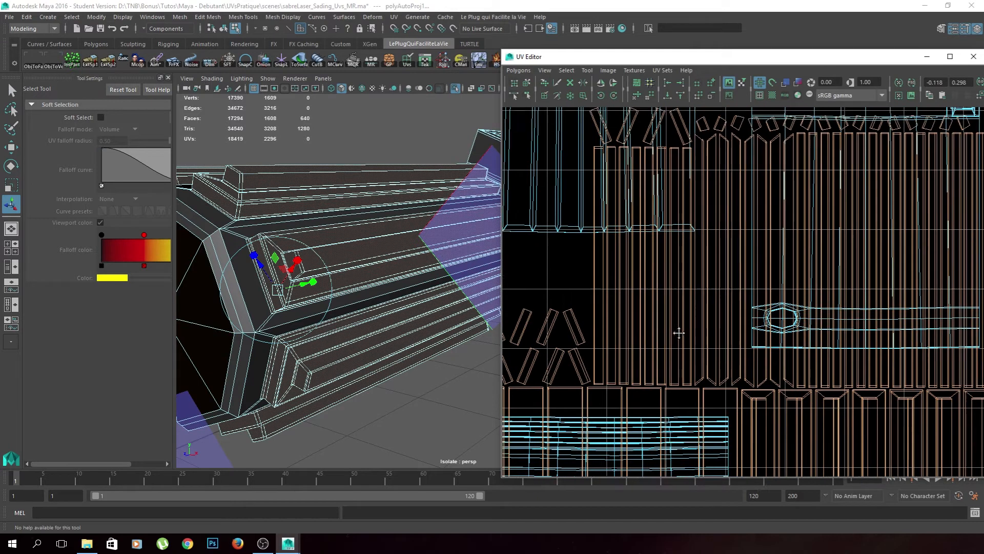
{"action": "key", "text": "a"}
Move the automatically mapped rib shells out of the U1V1 tile into the empty space beside it.
{"action": "right_click", "coordinate": [765, 322]}
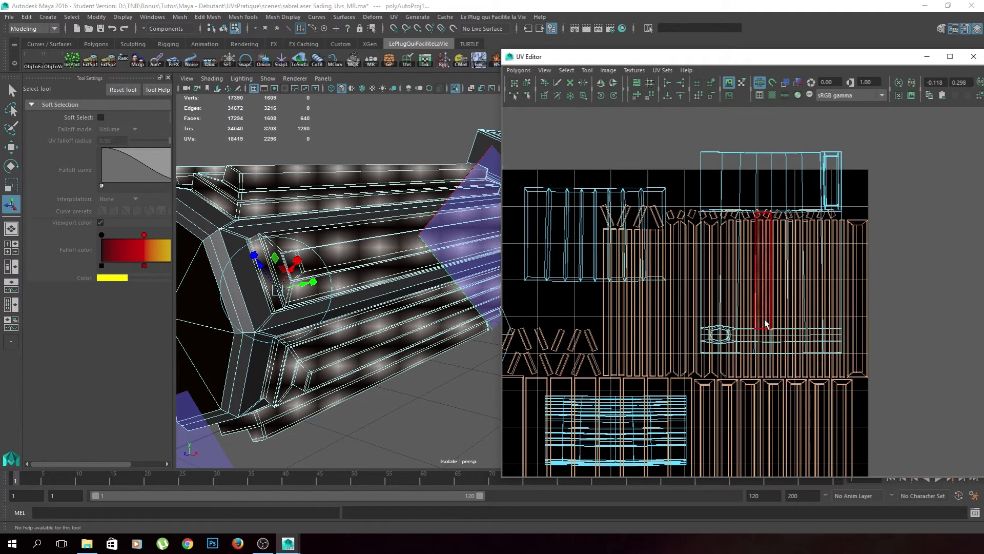
{"action": "key", "text": "w"}
{"action": "scroll", "coordinate": [760, 324], "scroll_direction": "down", "scroll_amount": 4}
{"action": "left_click_drag", "start_coordinate": [891, 256], "coordinate": [924, 247]}
{"action": "middle_click_drag", "start_coordinate": [887, 350], "coordinate": [746, 338], "text": "alt"}
{"action": "key", "text": "F10"}
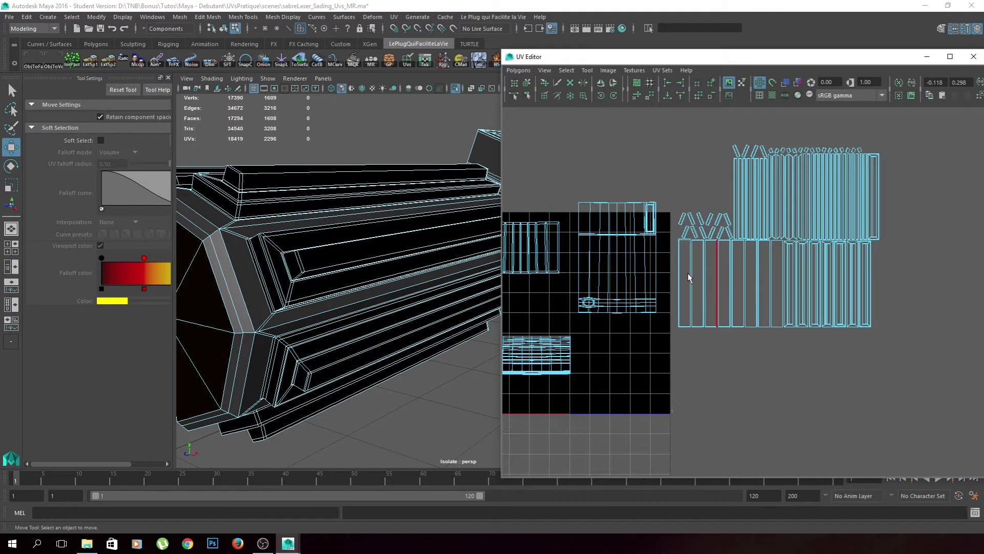
In edge mode, move and sew the borders of the first small slanted strips onto their neighbouring rib pieces.
{"action": "right_click", "coordinate": [681, 282]}
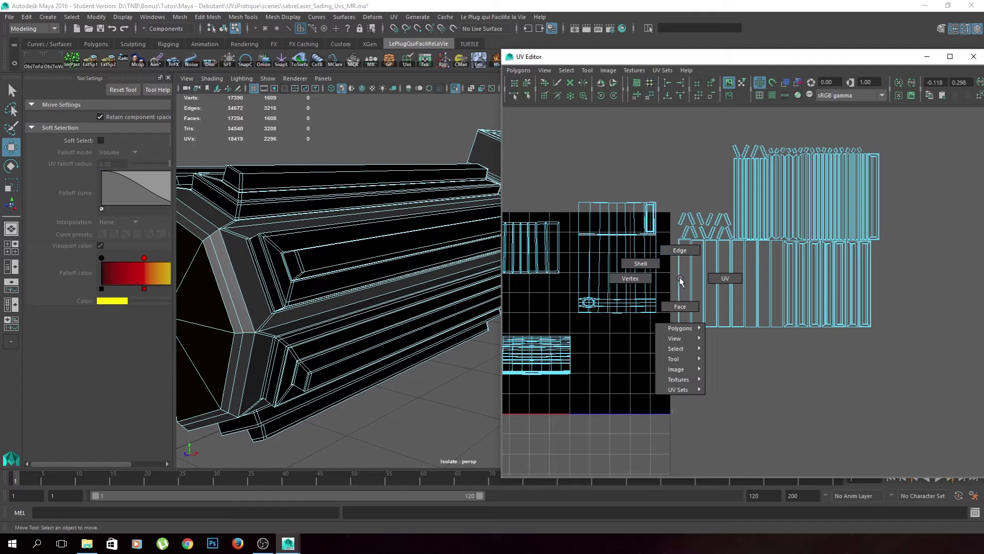
{"action": "right_click_drag", "start_coordinate": [684, 246], "coordinate": [684, 246]}
{"action": "scroll", "coordinate": [690, 297], "scroll_direction": "up", "scroll_amount": 3}
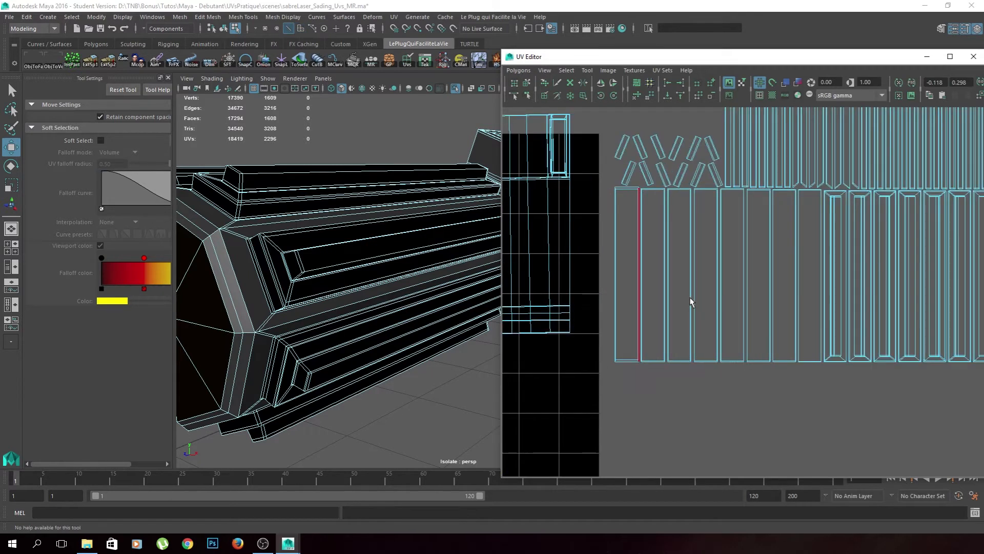
{"action": "scroll", "coordinate": [653, 305], "scroll_direction": "up", "scroll_amount": 3}
{"action": "left_click", "coordinate": [774, 310]}
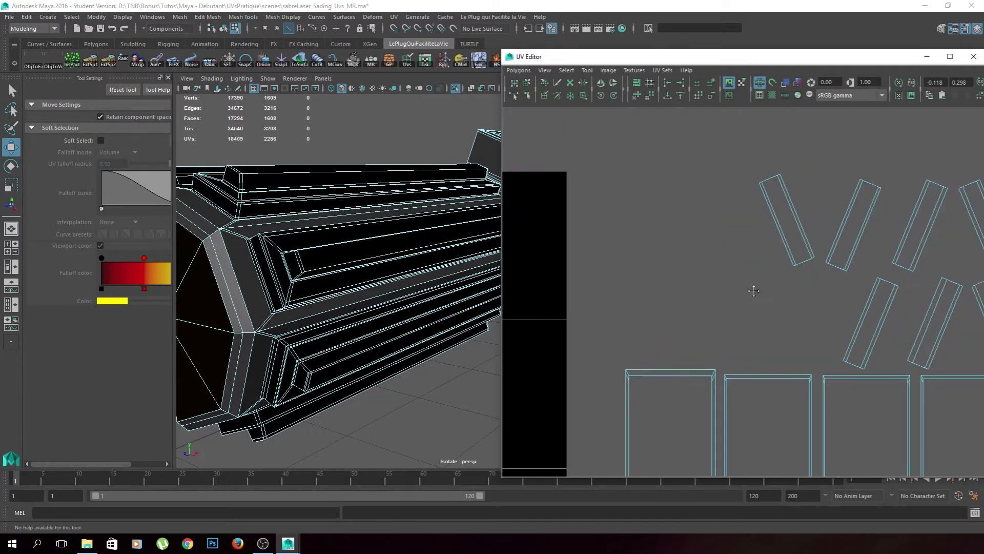
{"action": "key", "text": "g"}
{"action": "middle_click_drag", "start_coordinate": [773, 291], "coordinate": [753, 295], "text": "alt"}
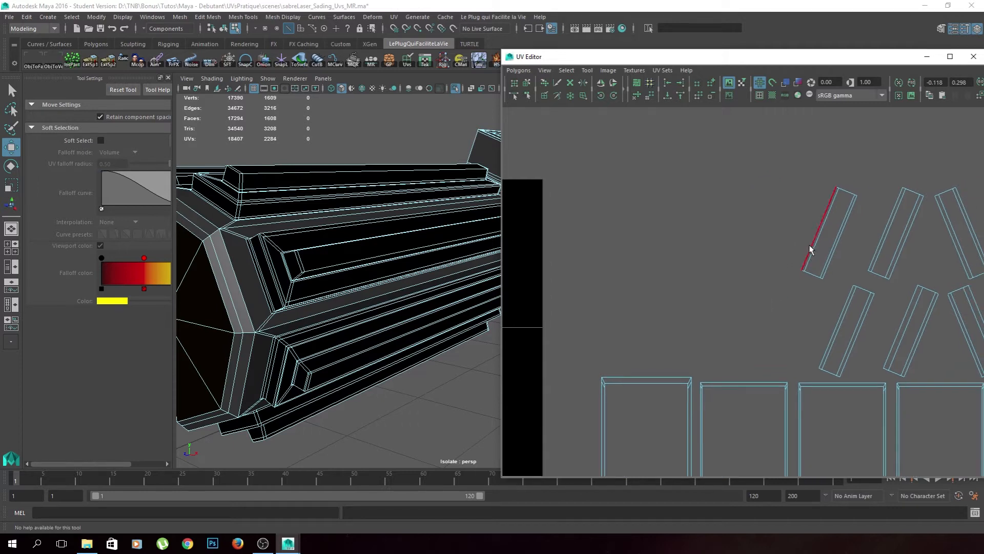
{"action": "key", "text": "g"}
{"action": "left_click", "coordinate": [842, 331]}
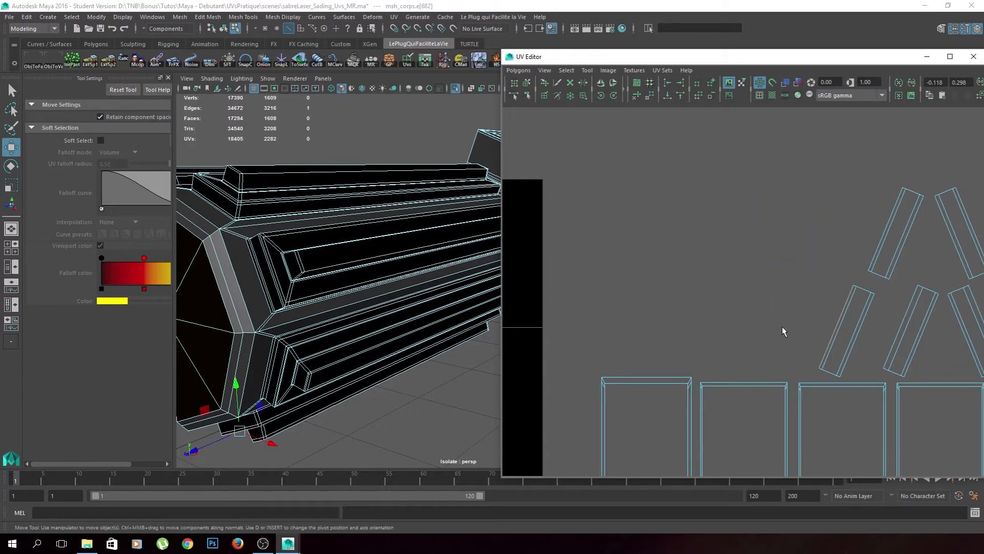
{"action": "key", "text": "g"}
Continue moving and sewing the other rib fragments edge by edge until they form complete rib strips.
{"action": "middle_click_drag", "start_coordinate": [797, 293], "coordinate": [716, 292], "text": "alt"}
{"action": "key", "text": "g"}
{"action": "left_click", "coordinate": [800, 266]}
{"action": "key", "text": "g"}
{"action": "middle_click_drag", "start_coordinate": [797, 309], "coordinate": [732, 314], "text": "alt"}
{"action": "left_click", "coordinate": [808, 243]}
{"action": "key", "text": "g"}
{"action": "left_click", "coordinate": [820, 345]}
{"action": "key", "text": "g"}
{"action": "scroll", "coordinate": [738, 297], "scroll_direction": "down", "scroll_amount": 5}
{"action": "scroll", "coordinate": [739, 301], "scroll_direction": "up", "scroll_amount": 5}
{"action": "right_click", "coordinate": [739, 301]}
{"action": "scroll", "coordinate": [754, 366], "scroll_direction": "down", "scroll_amount": 8}
{"action": "scroll", "coordinate": [795, 311], "scroll_direction": "up", "scroll_amount": 8}
{"action": "left_click", "coordinate": [796, 312]}
{"action": "key", "text": "g"}
{"action": "scroll", "coordinate": [708, 286], "scroll_direction": "down", "scroll_amount": 6}
{"action": "scroll", "coordinate": [759, 308], "scroll_direction": "down", "scroll_amount": 5}
Select one of the sewn rib shells and check which faces it covers on the grip.
{"action": "right_click", "coordinate": [790, 313]}
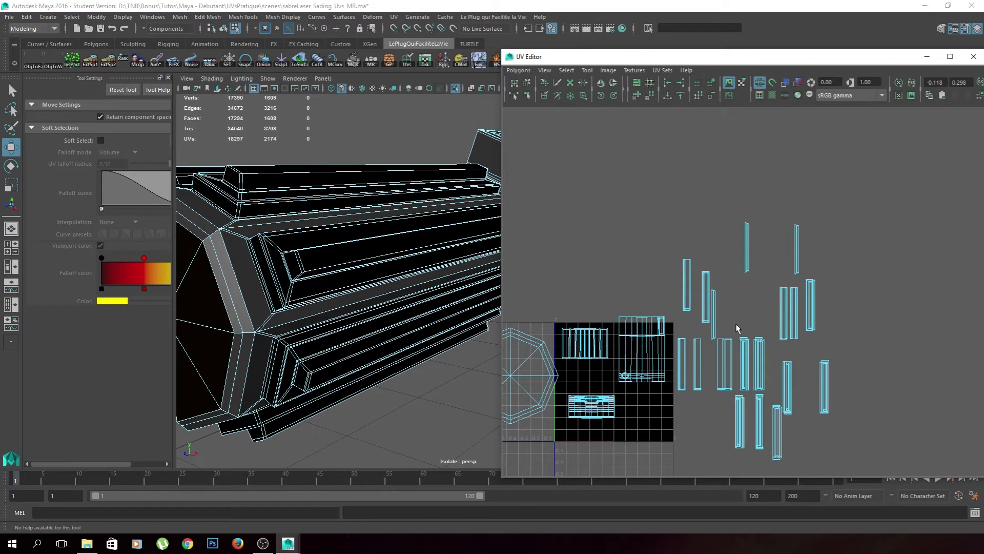
{"action": "left_click_drag", "start_coordinate": [846, 193], "coordinate": [716, 439]}
{"action": "left_click_drag", "start_coordinate": [680, 484], "coordinate": [680, 482]}
{"action": "left_click", "coordinate": [701, 469]}
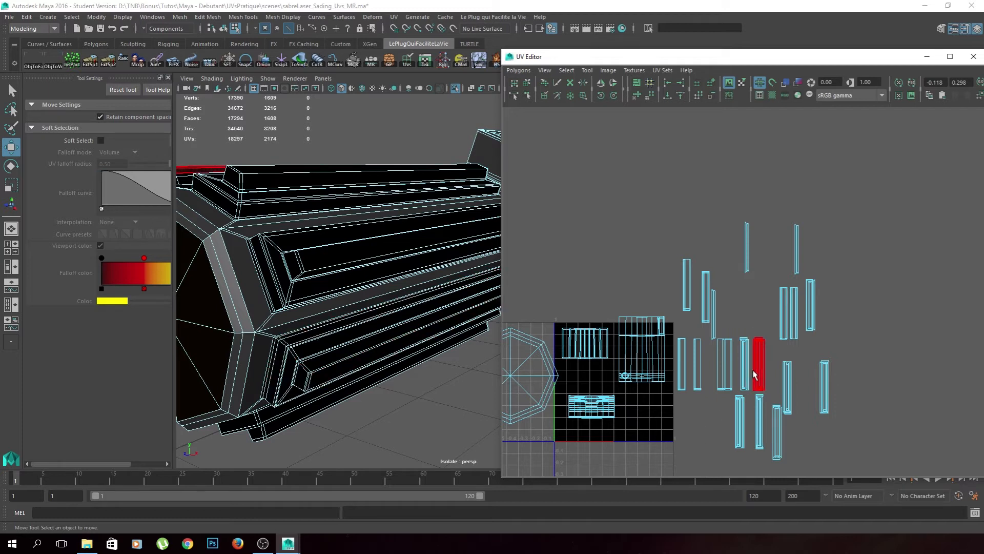
{"action": "scroll", "coordinate": [759, 372], "scroll_direction": "up", "scroll_amount": 6}
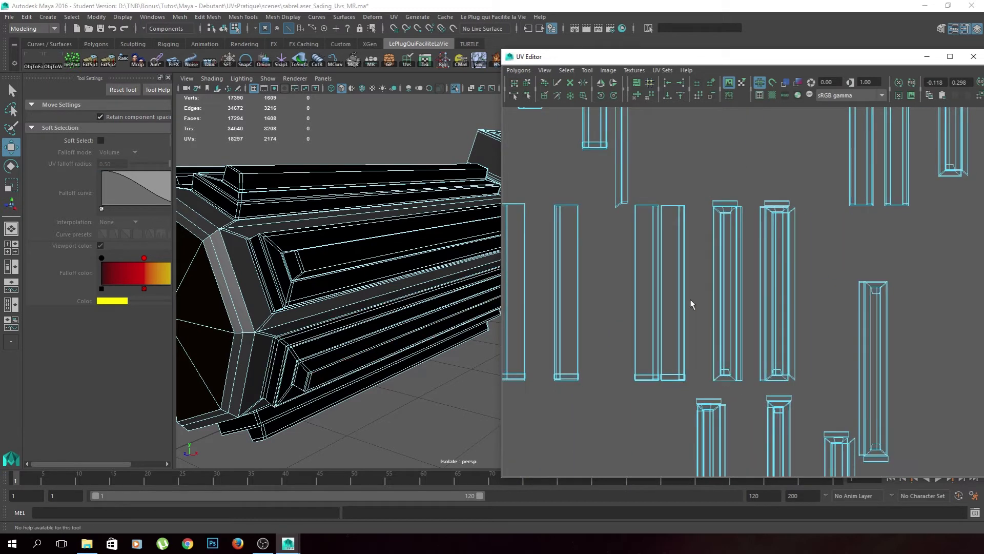
{"action": "left_click", "coordinate": [762, 281]}
{"action": "left_click_drag", "start_coordinate": [396, 291], "coordinate": [423, 289], "text": "alt"}
{"action": "left_click", "coordinate": [864, 265]}
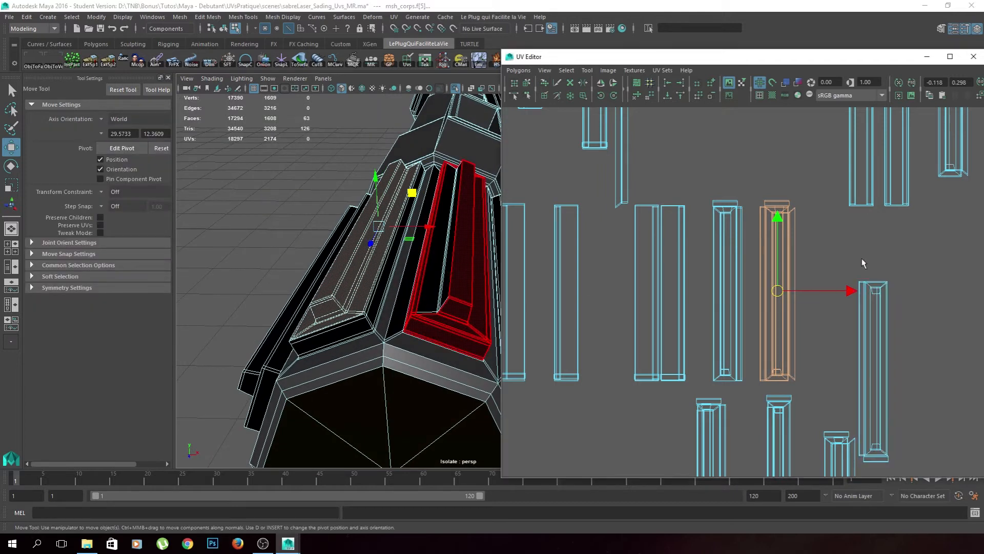
Select all UV shells of the body and lay them out automatically inside the U1V1 tile.
{"action": "right_click_drag", "start_coordinate": [954, 400], "coordinate": [799, 437], "text": "alt"}
{"action": "middle_click_drag", "start_coordinate": [800, 437], "coordinate": [878, 433], "text": "alt"}
{"action": "left_click_drag", "start_coordinate": [787, 299], "coordinate": [569, 133]}
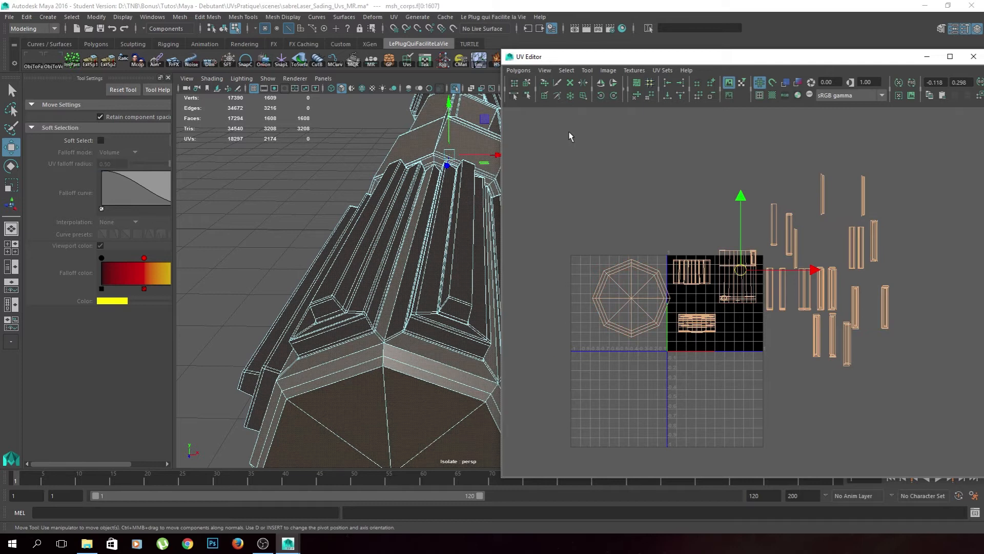
{"action": "left_click", "coordinate": [637, 83]}
{"action": "left_click", "coordinate": [773, 314]}
{"action": "scroll", "coordinate": [759, 303], "scroll_direction": "up", "scroll_amount": 3}
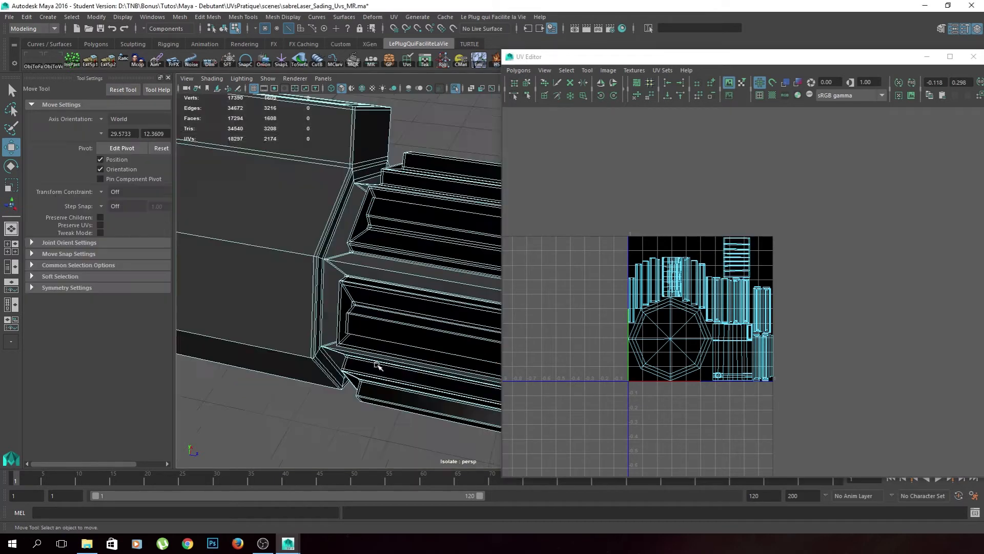
Select the smooth main body faces and move their UV shell out of the tile into empty UV space.
{"action": "middle_click_drag", "start_coordinate": [378, 364], "coordinate": [477, 385], "text": "alt"}
{"action": "left_click", "coordinate": [301, 296]}
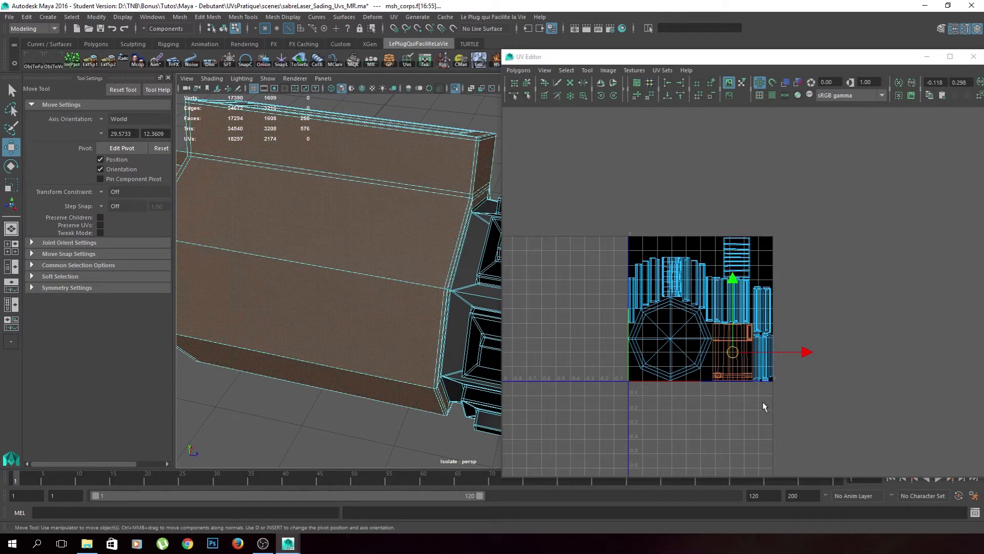
{"action": "left_click_drag", "start_coordinate": [733, 351], "coordinate": [899, 244]}
{"action": "left_click", "coordinate": [815, 337]}
Select the face loops ringing the body beside the ribbed grip, plus the raised block's end face.
{"action": "right_click_drag", "start_coordinate": [390, 367], "coordinate": [441, 380], "text": "alt"}
{"action": "left_click_drag", "start_coordinate": [441, 379], "coordinate": [396, 360], "text": "alt"}
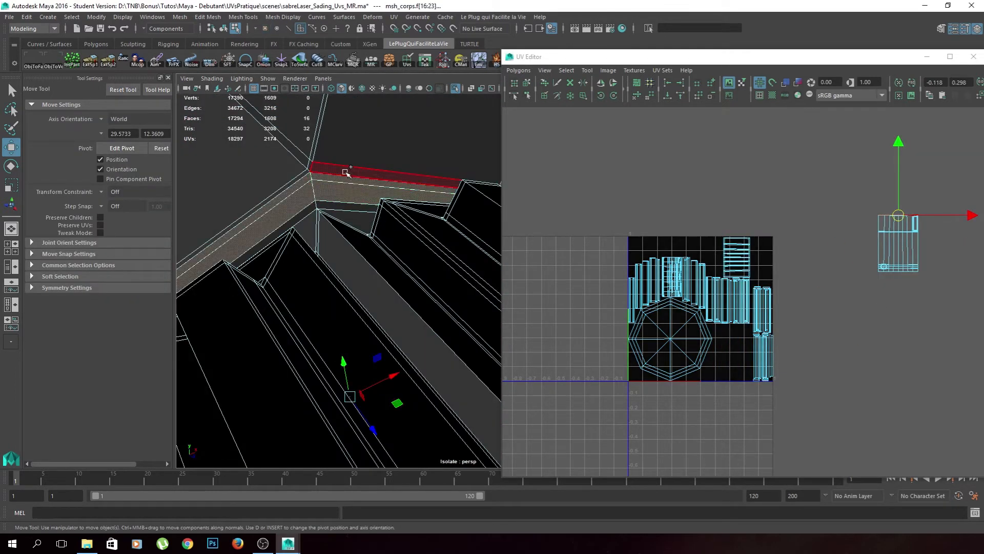
{"action": "left_click", "coordinate": [346, 173], "text": "shift"}
{"action": "left_click", "coordinate": [371, 147], "text": "shift"}
{"action": "right_click_drag", "start_coordinate": [372, 148], "coordinate": [409, 213], "text": "alt"}
{"action": "mouse_move", "coordinate": [409, 213]}
{"action": "left_mouse_down", "text": "alt"}
{"action": "mouse_move", "coordinate": [320, 203]}
{"action": "mouse_move", "coordinate": [359, 220]}
{"action": "mouse_move", "coordinate": [330, 220]}
{"action": "mouse_move", "coordinate": [385, 172]}
{"action": "mouse_move", "coordinate": [439, 220]}
{"action": "mouse_move", "coordinate": [422, 220]}
{"action": "left_mouse_up", "text": "alt"}
Apply a planar UV projection to the selected ring and block end faces from the front view.
{"action": "key", "text": "space"}
{"action": "key", "text": "space"}
{"action": "scroll", "coordinate": [380, 356], "scroll_direction": "down", "scroll_amount": 5}
{"action": "scroll", "coordinate": [343, 313], "scroll_direction": "up", "scroll_amount": 5}
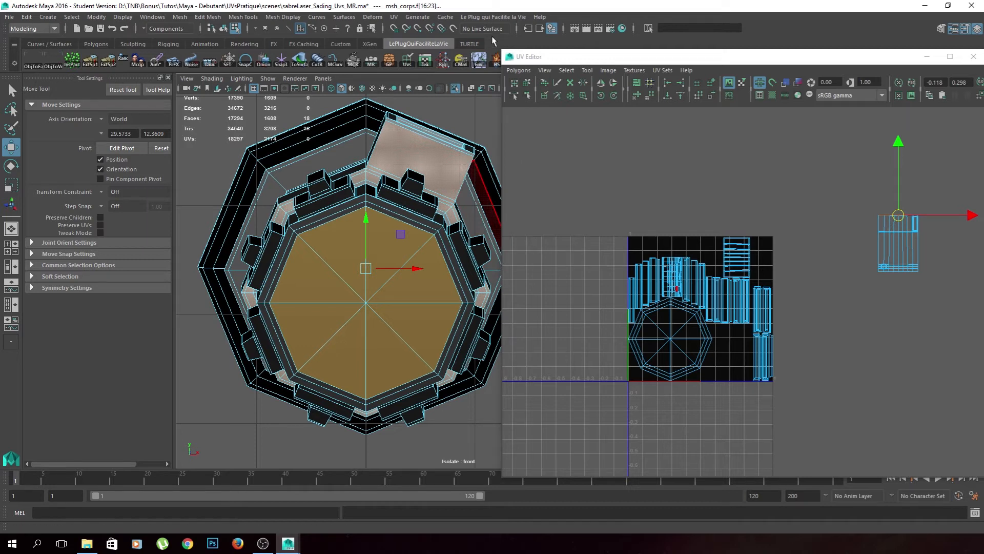
{"action": "left_click", "coordinate": [418, 17]}
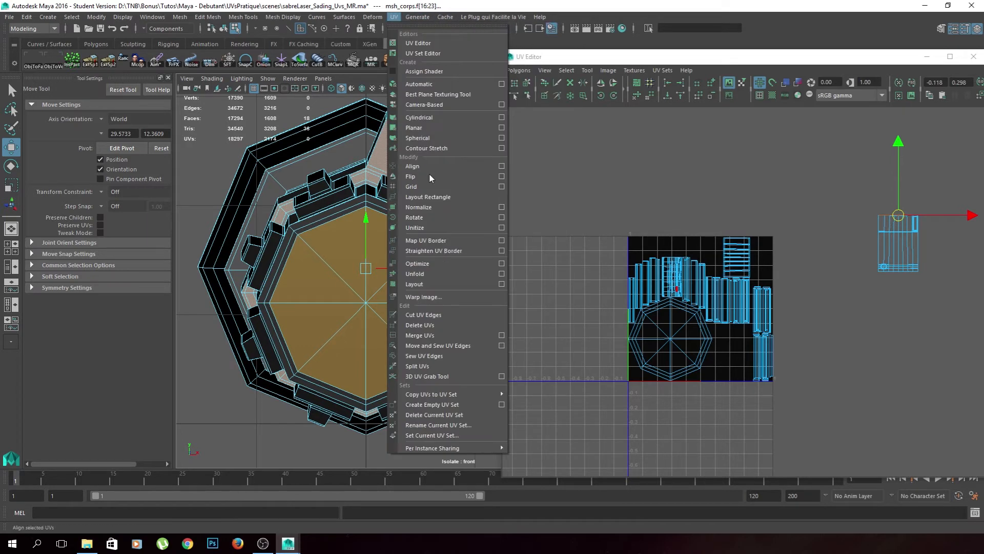
{"action": "left_click", "coordinate": [429, 128]}
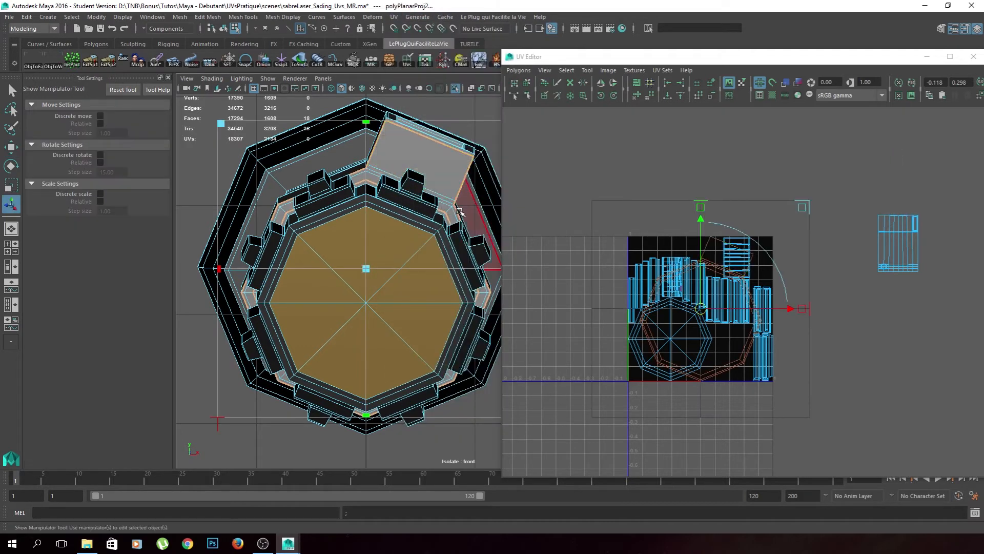
Display the checker pattern, then shrink the projected ring shell and place it outside the tile beside the body shell.
{"action": "left_click", "coordinate": [773, 95]}
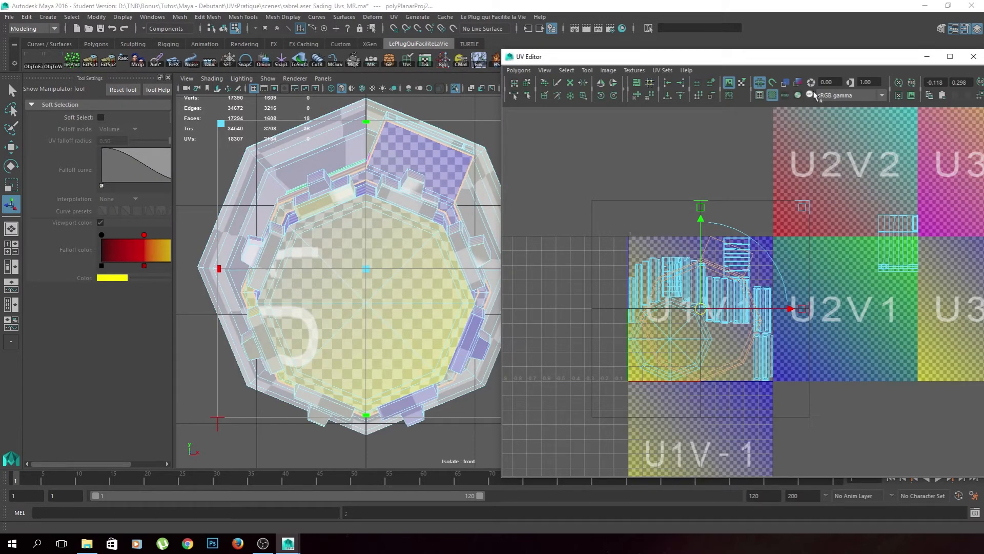
{"action": "key", "text": "w"}
{"action": "left_click_drag", "start_coordinate": [664, 307], "coordinate": [853, 236]}
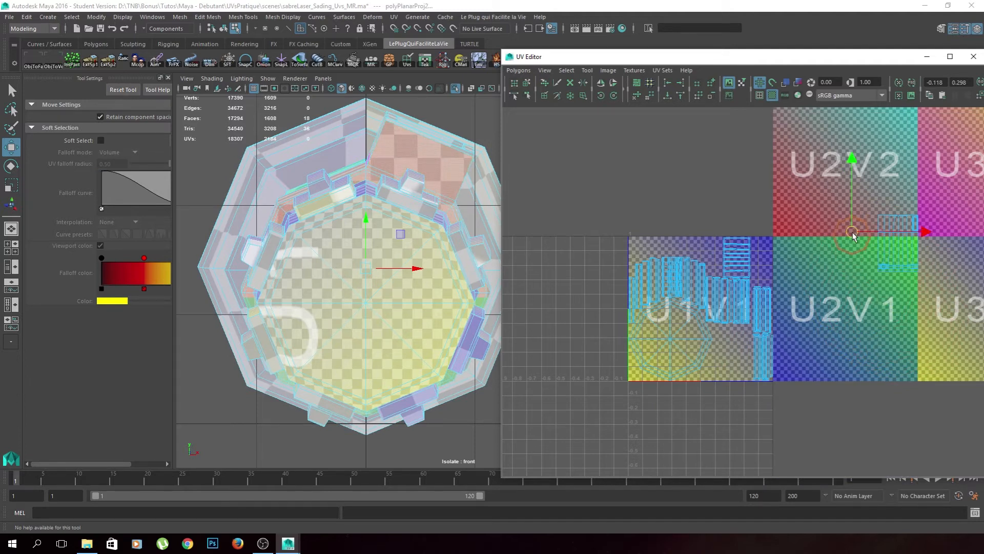
{"action": "left_click", "coordinate": [840, 257]}
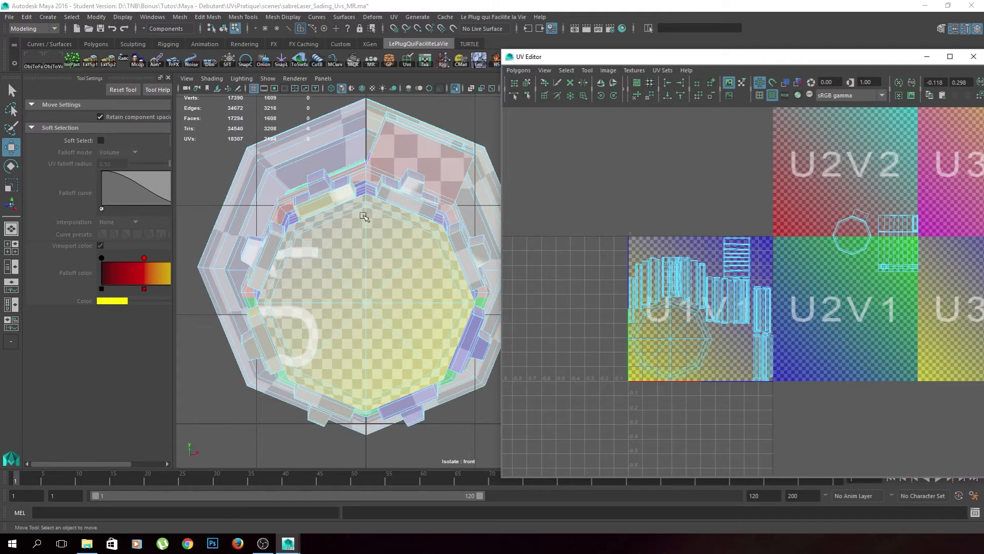
Select the narrow face loops and block end face at the section's opposite end and planar-project them from the front.
{"action": "left_click_drag", "start_coordinate": [359, 189], "coordinate": [362, 192], "text": "alt"}
{"action": "key", "text": "space"}
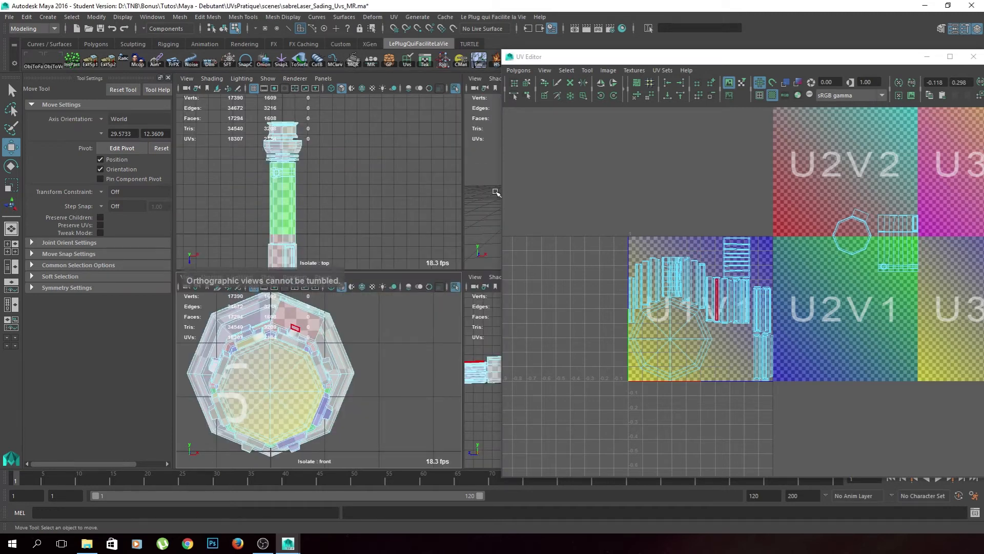
{"action": "key", "text": "space"}
{"action": "left_click_drag", "start_coordinate": [487, 194], "coordinate": [467, 228], "text": "alt"}
{"action": "right_click_drag", "start_coordinate": [359, 231], "coordinate": [415, 264], "text": "alt"}
{"action": "middle_click_drag", "start_coordinate": [333, 223], "coordinate": [407, 277], "text": "alt"}
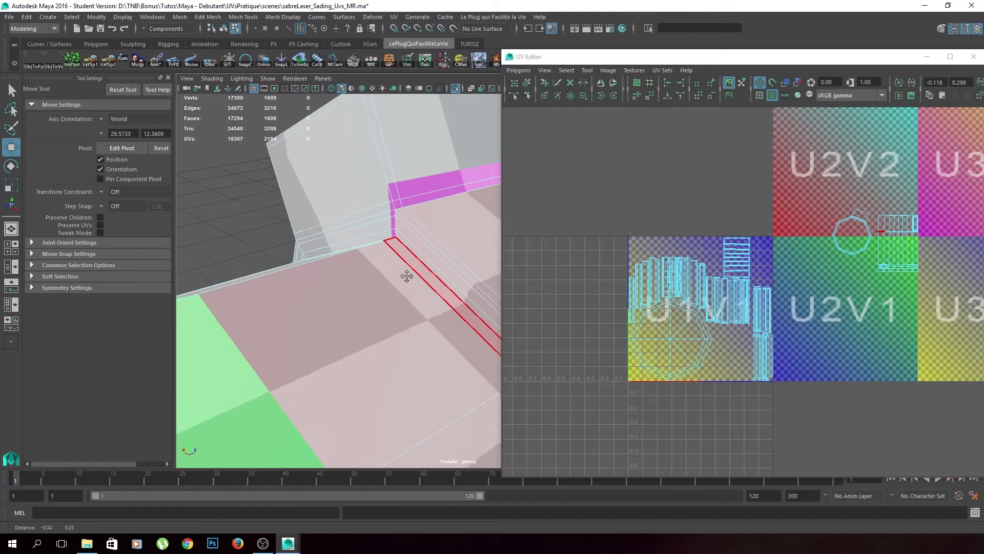
{"action": "left_click_drag", "start_coordinate": [406, 277], "coordinate": [432, 256], "text": "alt"}
{"action": "left_click", "coordinate": [452, 254]}
{"action": "double_click", "coordinate": [427, 238], "text": "shift"}
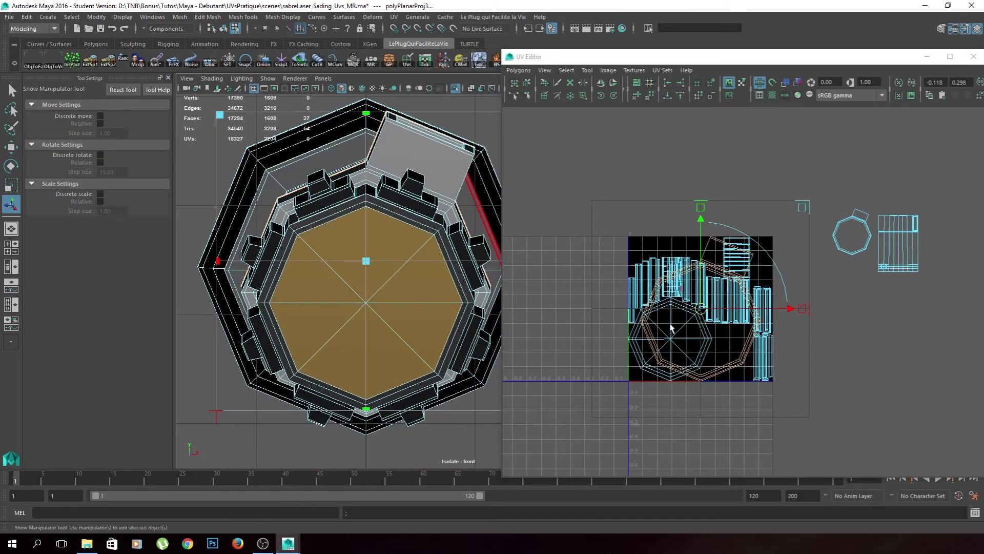
Move the second ring shell off the tile, scale it down and place it directly below the first ring shell.
{"action": "key", "text": "w"}
{"action": "left_click_drag", "start_coordinate": [706, 313], "coordinate": [868, 323]}
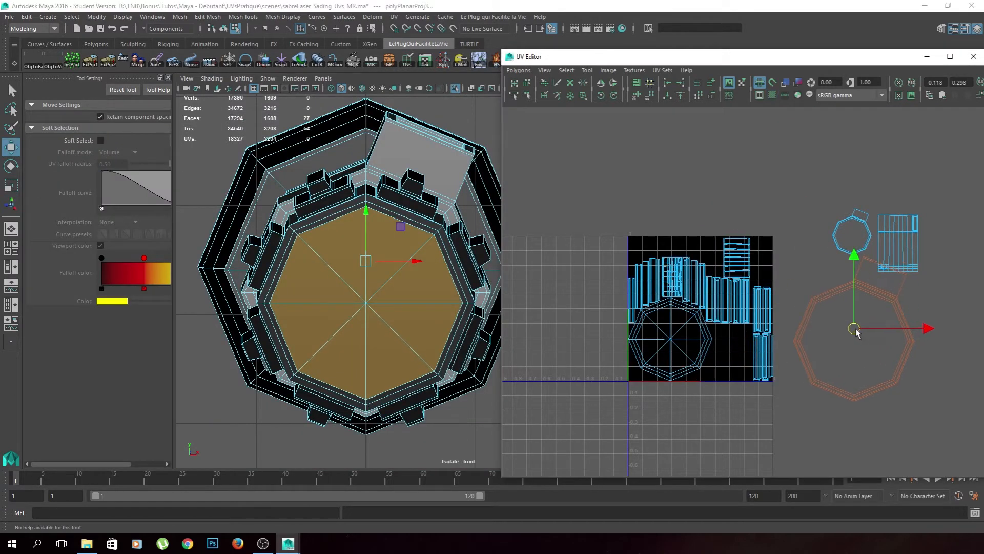
{"action": "key", "text": "r"}
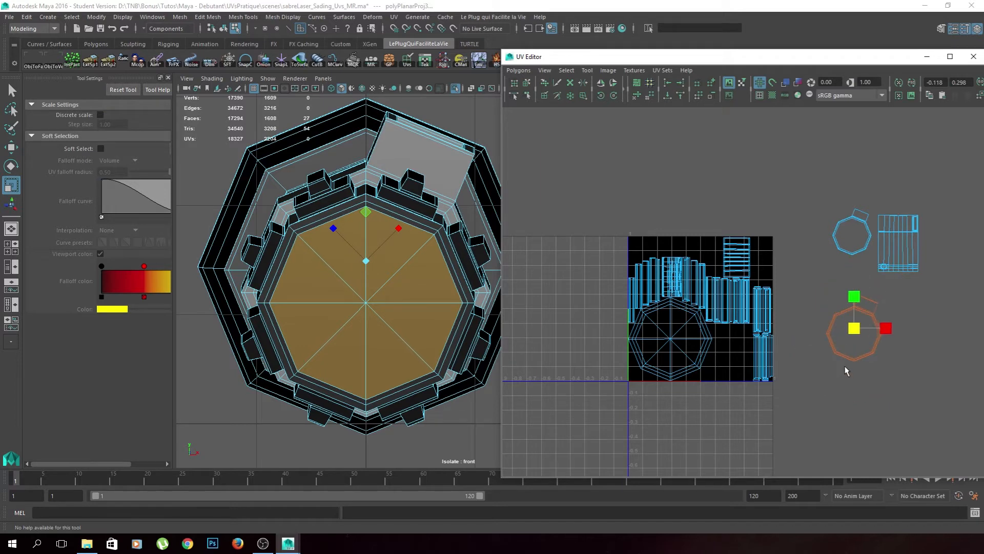
{"action": "key", "text": "w"}
{"action": "left_click_drag", "start_coordinate": [854, 328], "coordinate": [853, 232]}
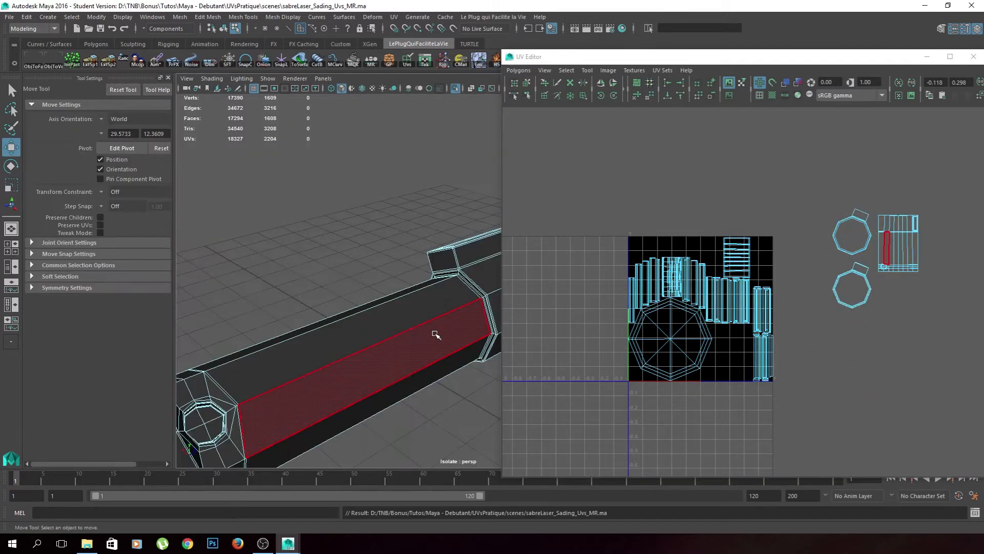
Select the recessed panel of the raised block with its border faces and grow the selection out to the rim.
{"action": "left_click_drag", "start_coordinate": [435, 330], "coordinate": [380, 328], "text": "alt"}
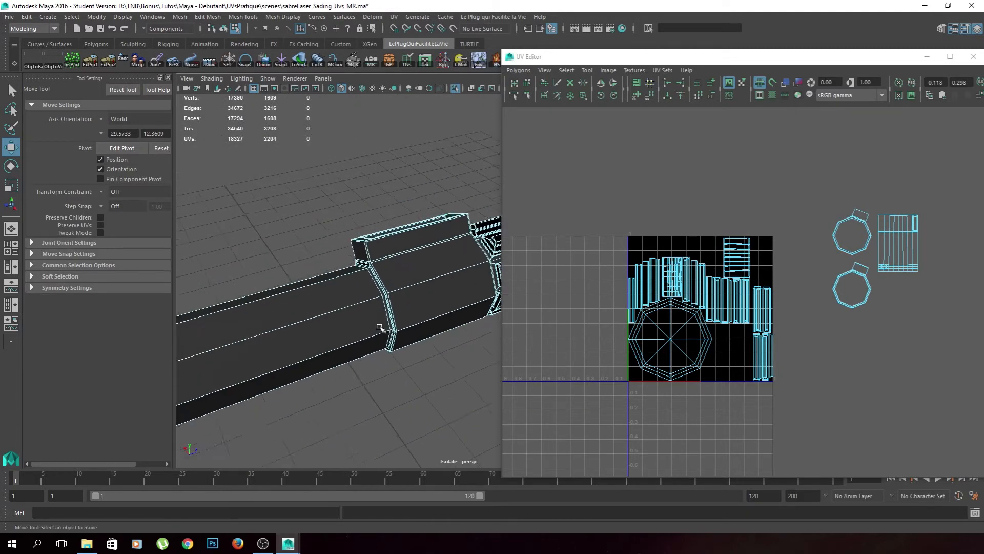
{"action": "scroll", "coordinate": [340, 297], "scroll_direction": "up", "scroll_amount": 6}
{"action": "middle_click_drag", "start_coordinate": [358, 325], "coordinate": [455, 372], "text": "alt"}
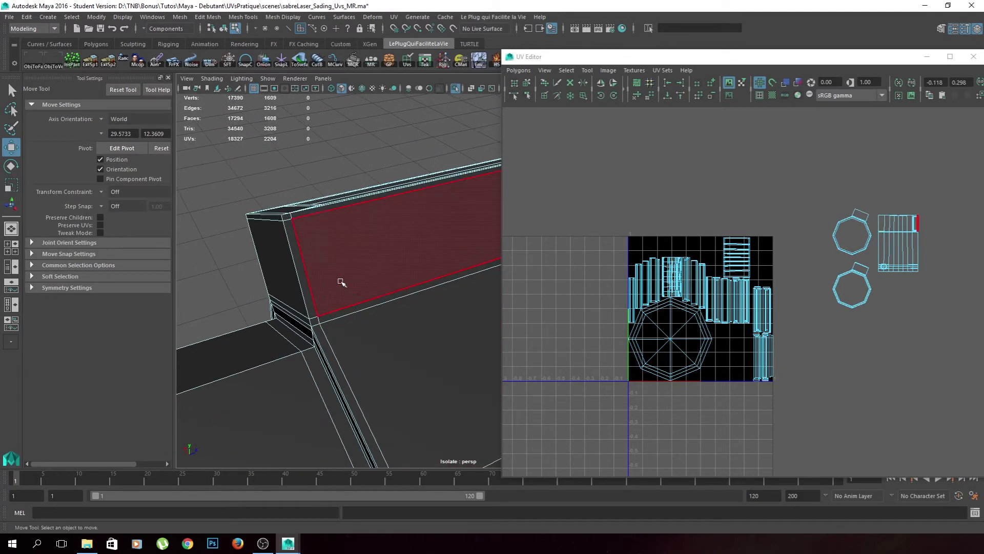
{"action": "left_click_drag", "start_coordinate": [361, 268], "coordinate": [400, 279], "text": "alt"}
{"action": "middle_click_drag", "start_coordinate": [400, 279], "coordinate": [266, 253], "text": "alt"}
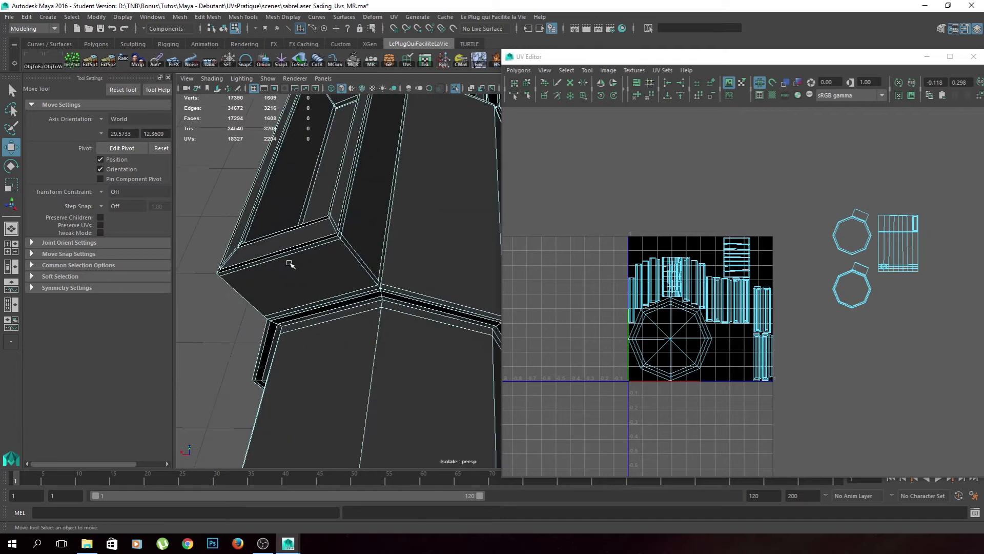
{"action": "left_click_drag", "start_coordinate": [288, 263], "coordinate": [319, 298], "text": "alt"}
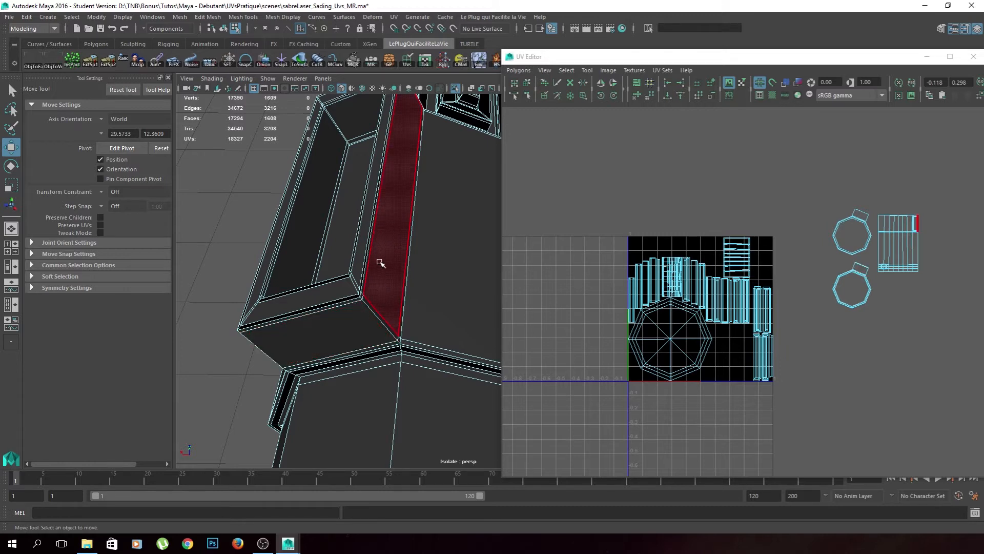
{"action": "left_click_drag", "start_coordinate": [378, 298], "coordinate": [326, 358], "text": "alt"}
{"action": "left_click", "coordinate": [325, 296]}
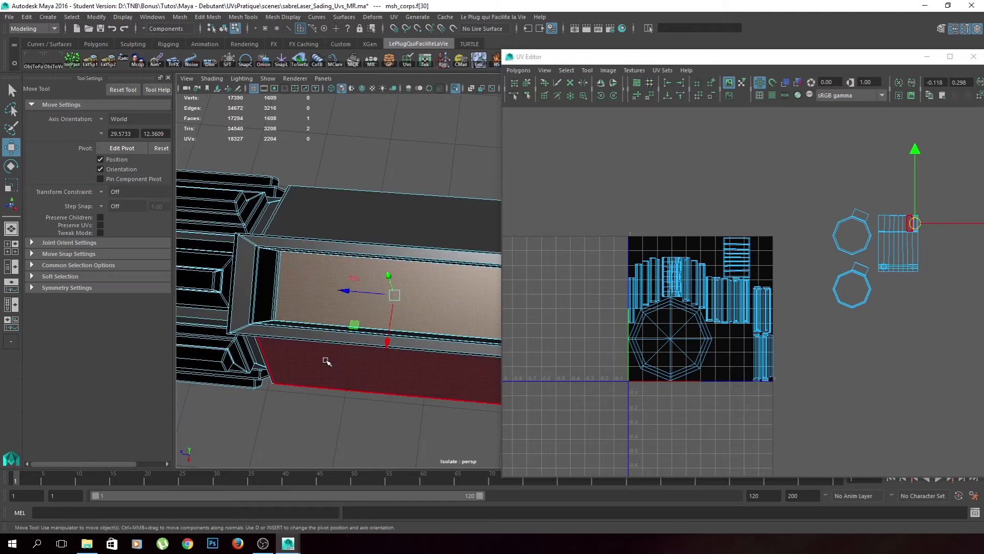
{"action": "double_click", "coordinate": [339, 331], "text": "shift"}
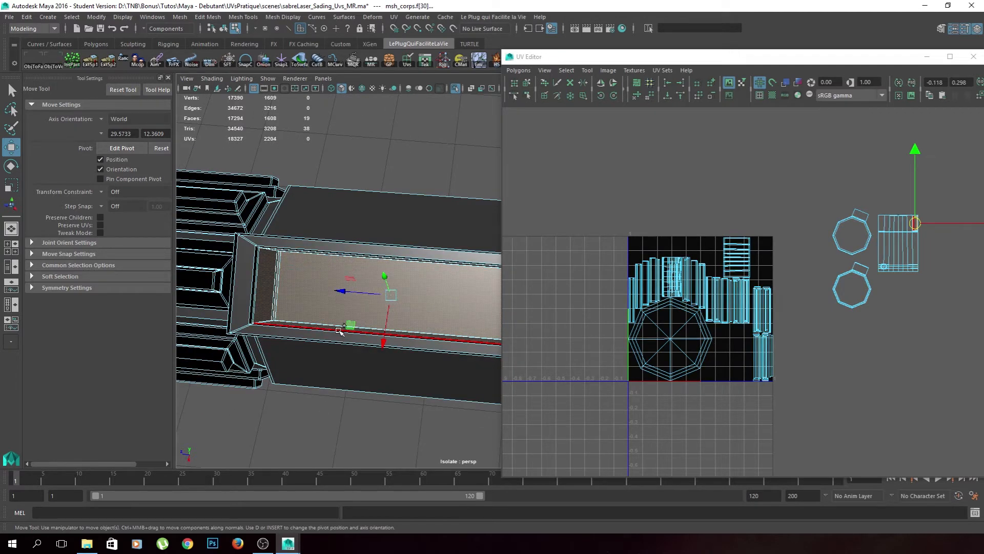
{"action": "key", "text": "shift+period"}
{"action": "key", "text": "shift+period"}
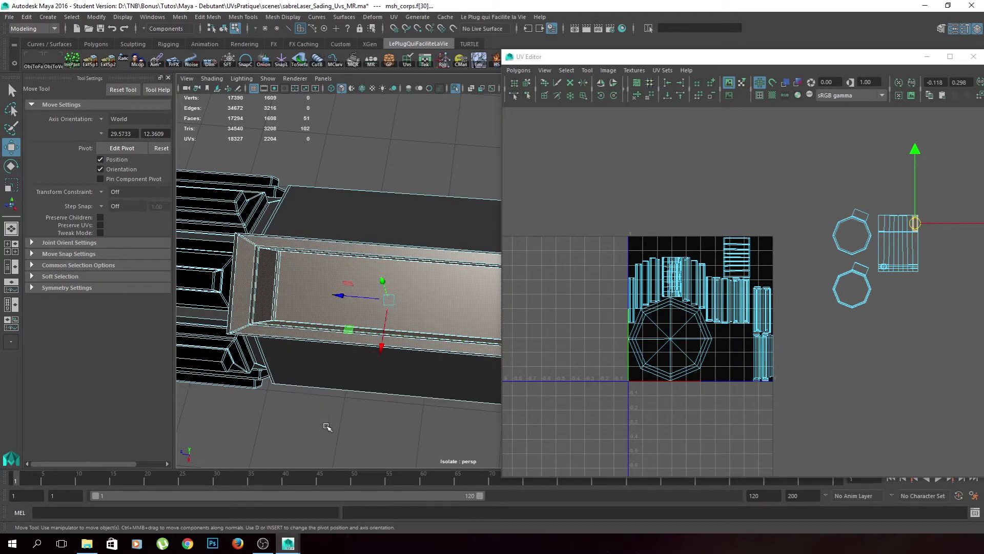
Return to the Select tool and add the thin bevel faces around the raised block to the selection.
{"action": "key", "text": "alt+x"}
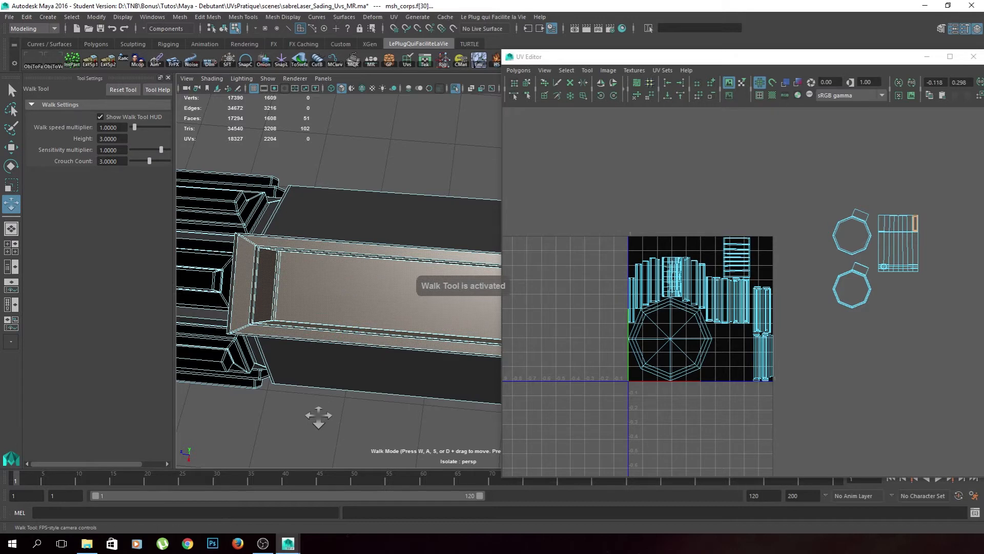
{"action": "key", "text": "q"}
{"action": "left_click_drag", "start_coordinate": [318, 418], "coordinate": [401, 312], "text": "alt"}
{"action": "scroll", "coordinate": [410, 298], "scroll_direction": "up", "scroll_amount": 4}
{"action": "left_click", "coordinate": [447, 207], "text": "shift"}
{"action": "left_click", "coordinate": [451, 232], "text": "shift"}
{"action": "left_click", "coordinate": [496, 210], "text": "shift"}
{"action": "left_click", "coordinate": [496, 219], "text": "shift"}
Add the raised block's remaining long side and narrow edge faces to the selection.
{"action": "left_click_drag", "start_coordinate": [469, 231], "coordinate": [385, 311], "text": "alt"}
{"action": "left_click", "coordinate": [406, 215], "text": "shift"}
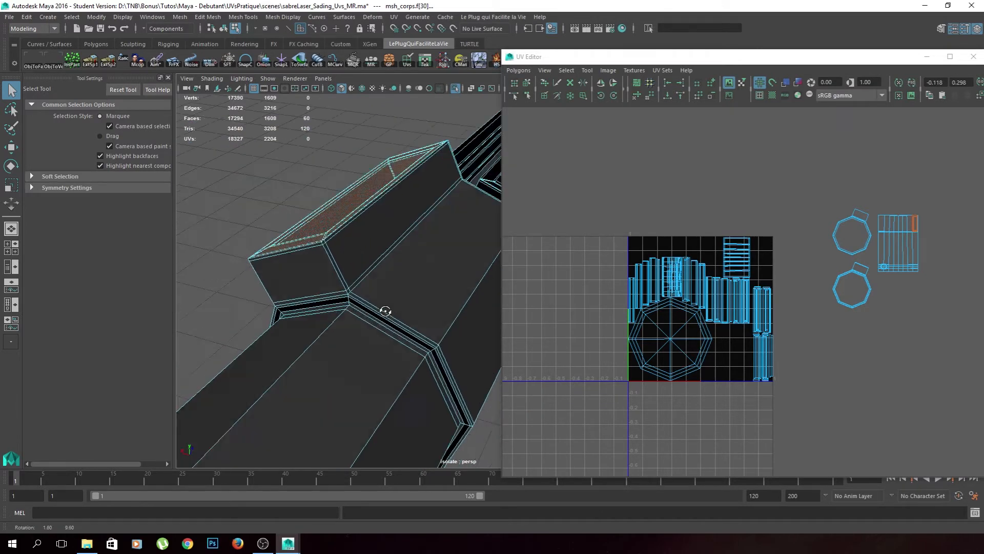
{"action": "scroll", "coordinate": [373, 282], "scroll_direction": "up", "scroll_amount": 4}
{"action": "left_click_drag", "start_coordinate": [357, 245], "coordinate": [363, 260], "text": "alt"}
{"action": "left_click", "coordinate": [233, 232], "text": "shift"}
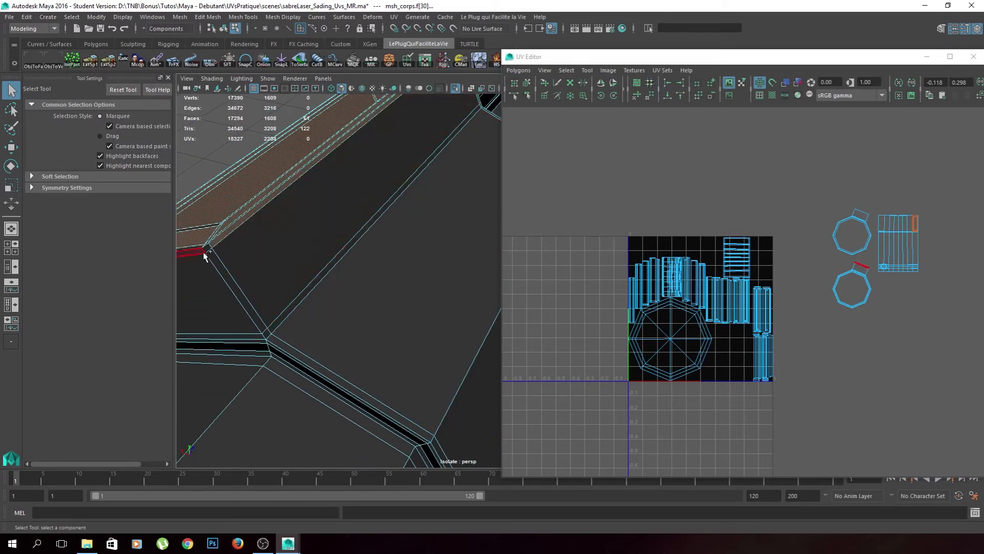
{"action": "left_click_drag", "start_coordinate": [226, 242], "coordinate": [417, 160], "text": "alt"}
{"action": "left_click", "coordinate": [458, 113], "text": "shift"}
{"action": "left_click_drag", "start_coordinate": [458, 114], "coordinate": [370, 281], "text": "alt"}
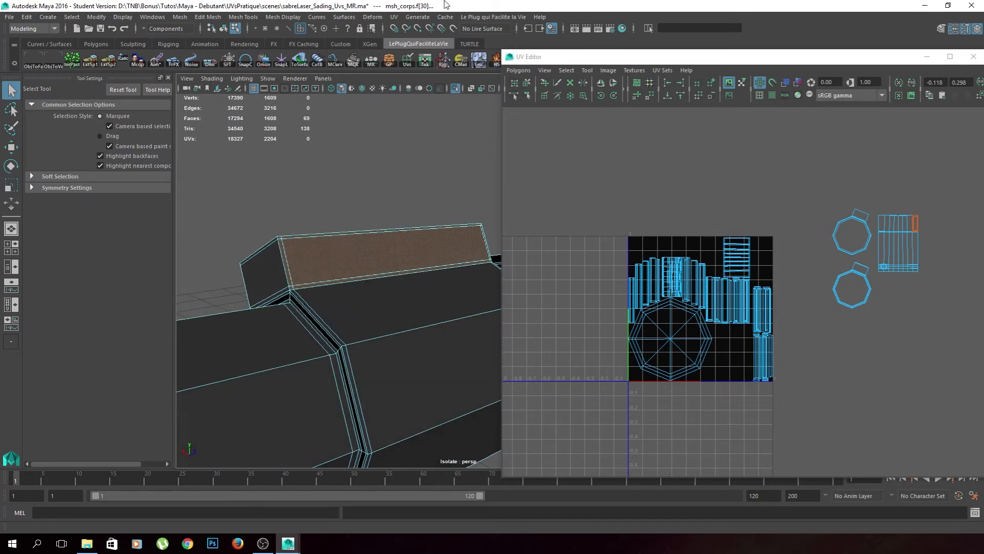
Apply automatic UV mapping to the raised block's faces and move the resulting shells outside the tile below the ring shells.
{"action": "left_click", "coordinate": [394, 17]}
{"action": "left_click", "coordinate": [419, 84]}
{"action": "right_click_drag", "start_coordinate": [709, 368], "coordinate": [676, 354]}
{"action": "key", "text": "w"}
{"action": "left_click_drag", "start_coordinate": [702, 318], "coordinate": [909, 356]}
{"action": "middle_click_drag", "start_coordinate": [909, 356], "coordinate": [749, 323], "text": "alt"}
{"action": "left_click_drag", "start_coordinate": [753, 322], "coordinate": [770, 334]}
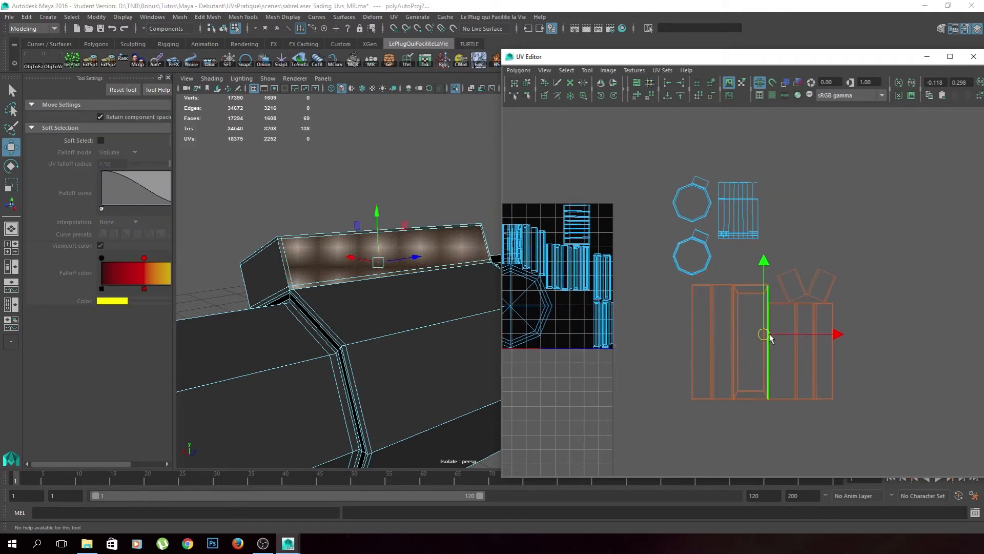
{"action": "left_click", "coordinate": [901, 321]}
In edge mode, move and sew the block's first separated strips together along their shared borders.
{"action": "scroll", "coordinate": [822, 381], "scroll_direction": "up", "scroll_amount": 4}
{"action": "middle_click_drag", "start_coordinate": [822, 381], "coordinate": [833, 320], "text": "alt"}
{"action": "right_click_drag", "start_coordinate": [655, 327], "coordinate": [653, 302]}
{"action": "left_click", "coordinate": [656, 327]}
{"action": "key", "text": "g"}
{"action": "left_click", "coordinate": [737, 331]}
{"action": "key", "text": "g"}
{"action": "middle_click_drag", "start_coordinate": [745, 340], "coordinate": [647, 341], "text": "alt"}
{"action": "left_click_drag", "start_coordinate": [647, 341], "coordinate": [577, 342]}
Move and sew the block's remaining side strips and its small end flaps onto their neighbouring pieces.
{"action": "left_click", "coordinate": [761, 338]}
{"action": "key", "text": "g"}
{"action": "left_click", "coordinate": [764, 335]}
{"action": "key", "text": "g"}
{"action": "left_click", "coordinate": [779, 234]}
{"action": "left_click", "coordinate": [790, 234], "text": "shift"}
{"action": "key", "text": "g"}
{"action": "scroll", "coordinate": [804, 341], "scroll_direction": "down", "scroll_amount": 3}
{"action": "middle_click_drag", "start_coordinate": [747, 338], "coordinate": [834, 358], "text": "alt"}
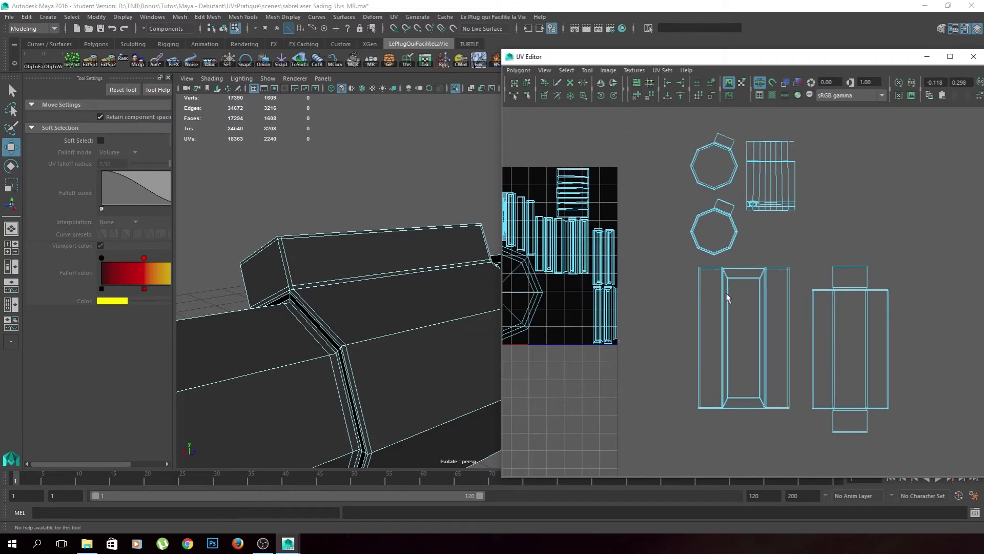
Examine the sewn block shells and look over the saber body for parts that still need separate UVs.
{"action": "left_click_drag", "start_coordinate": [377, 359], "coordinate": [484, 353], "text": "alt"}
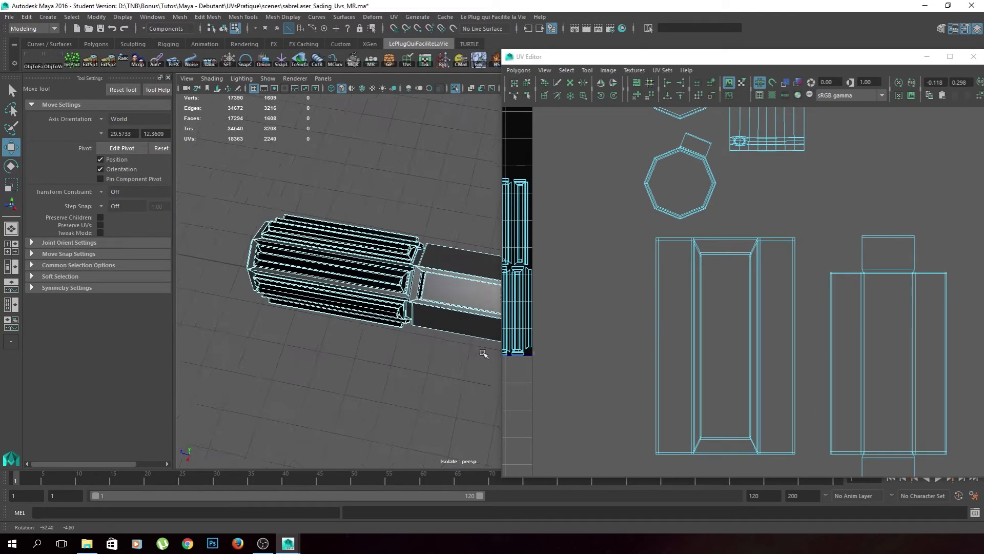
{"action": "middle_click_drag", "start_coordinate": [483, 354], "coordinate": [419, 348], "text": "alt"}
{"action": "scroll", "coordinate": [800, 325], "scroll_direction": "down", "scroll_amount": 5}
{"action": "left_click_drag", "start_coordinate": [849, 404], "coordinate": [687, 144]}
{"action": "left_click_drag", "start_coordinate": [361, 280], "coordinate": [414, 325], "text": "alt"}
{"action": "middle_click_drag", "start_coordinate": [413, 325], "coordinate": [321, 266], "text": "alt"}
{"action": "left_click", "coordinate": [380, 363]}
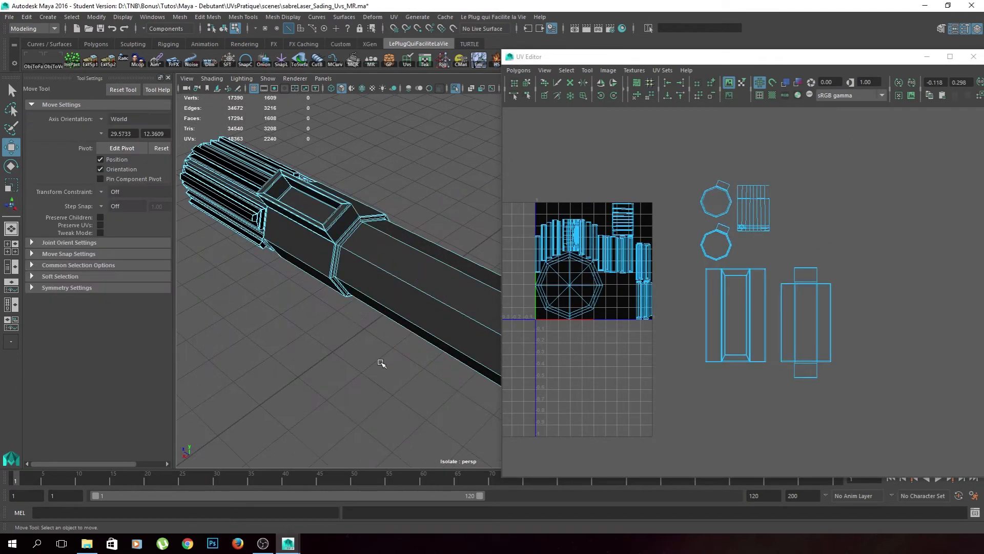
Switch to face mode and select the central faces of the small octagonal recess on the body.
{"action": "left_click_drag", "start_coordinate": [380, 363], "coordinate": [345, 305], "text": "alt"}
{"action": "middle_click_drag", "start_coordinate": [345, 306], "coordinate": [290, 304], "text": "alt"}
{"action": "left_click_drag", "start_coordinate": [391, 216], "coordinate": [287, 205], "text": "alt"}
{"action": "middle_click_drag", "start_coordinate": [287, 205], "coordinate": [338, 268], "text": "alt"}
{"action": "left_click_drag", "start_coordinate": [451, 268], "coordinate": [358, 287], "text": "alt"}
{"action": "right_click_drag", "start_coordinate": [358, 287], "coordinate": [420, 303], "text": "alt"}
{"action": "left_click_drag", "start_coordinate": [421, 303], "coordinate": [403, 288], "text": "alt"}
{"action": "right_click_drag", "start_coordinate": [364, 237], "coordinate": [362, 264]}
{"action": "left_click", "coordinate": [398, 230]}
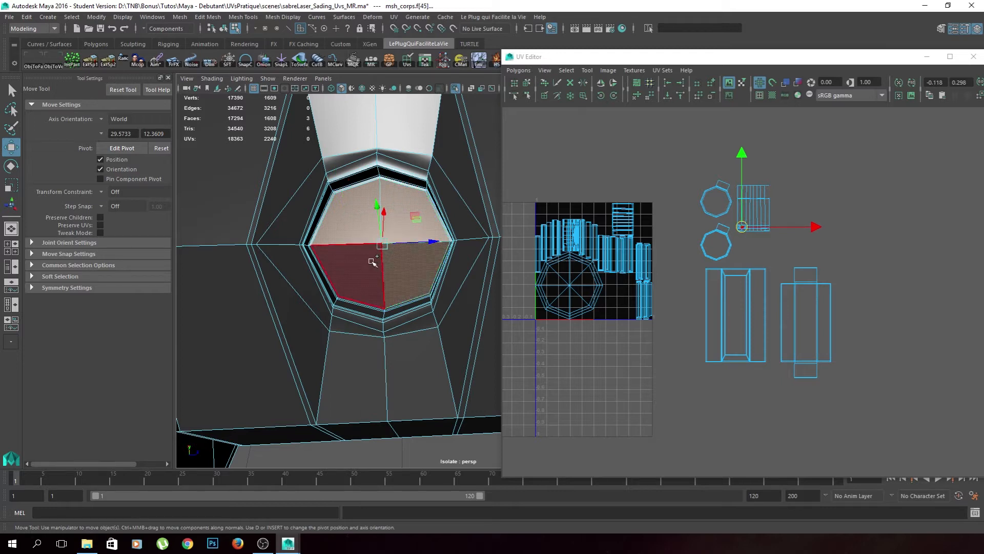
{"action": "left_click_drag", "start_coordinate": [384, 272], "coordinate": [395, 298], "text": "alt"}
Grow the face selection outward from the octagonal recess to cover its walls and the surrounding sloped faces.
{"action": "key", "text": "shift+period"}
{"action": "key", "text": "shift+period"}
{"action": "key", "text": "shift+period"}
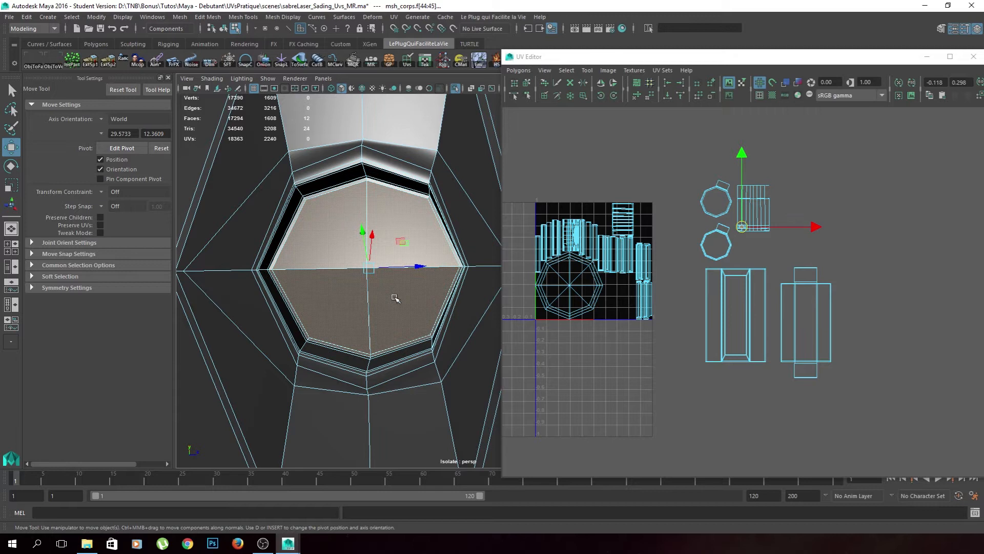
{"action": "mouse_move", "coordinate": [406, 318]}
{"action": "left_mouse_down", "text": "alt"}
{"action": "mouse_move", "coordinate": [408, 338]}
{"action": "mouse_move", "coordinate": [402, 307]}
{"action": "mouse_move", "coordinate": [406, 317]}
{"action": "left_mouse_up", "text": "alt"}
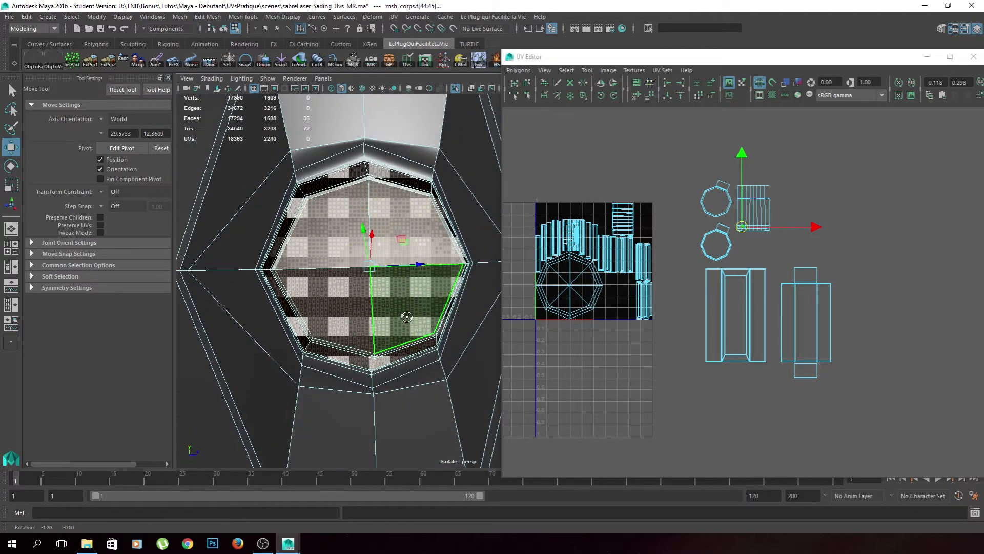
{"action": "key", "text": "shift+period"}
{"action": "scroll", "coordinate": [408, 318], "scroll_direction": "down", "scroll_amount": 5}
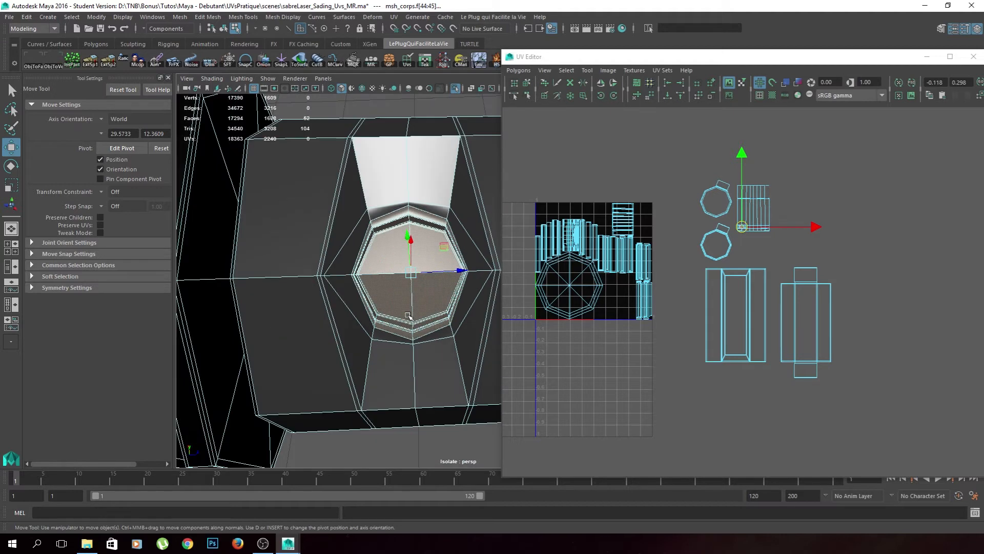
{"action": "key", "text": "shift+period"}
{"action": "key", "text": "shift+period"}
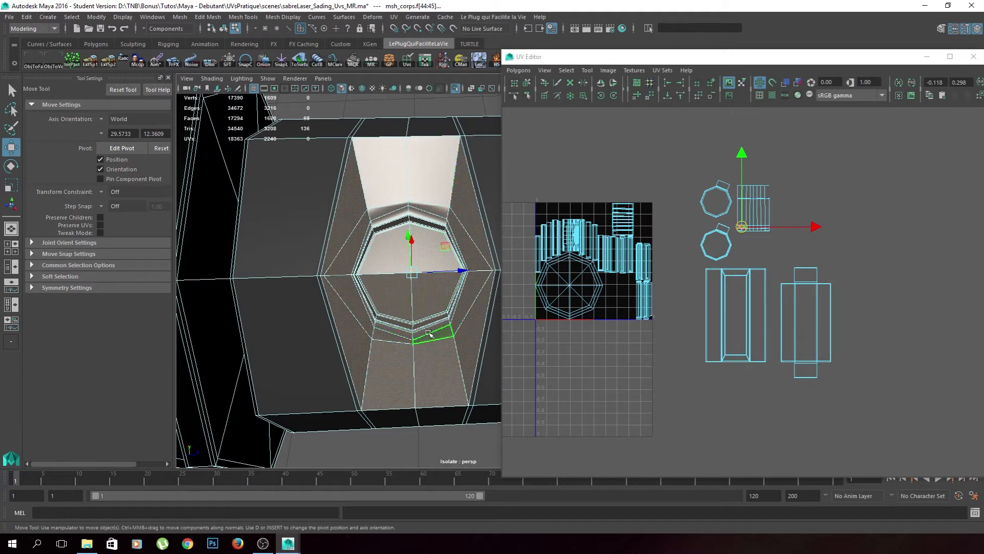
{"action": "mouse_move", "coordinate": [417, 283]}
{"action": "left_mouse_down", "text": "alt"}
{"action": "mouse_move", "coordinate": [402, 271]}
{"action": "mouse_move", "coordinate": [378, 277]}
{"action": "mouse_move", "coordinate": [407, 273]}
{"action": "left_mouse_up", "text": "alt"}
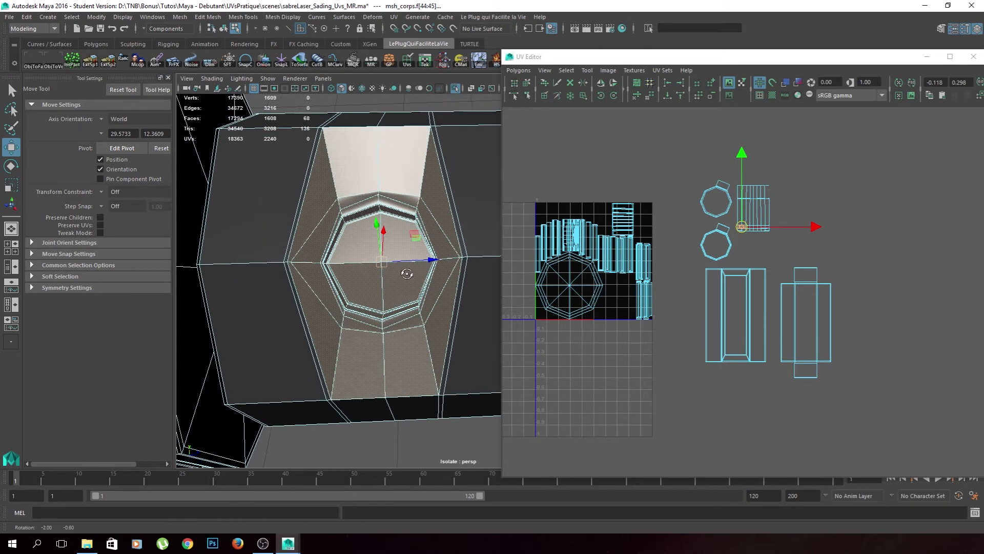
Apply a planar UV projection to the selected octagonal recess faces and move the new shell clear above the other shells.
{"action": "left_click", "coordinate": [393, 17]}
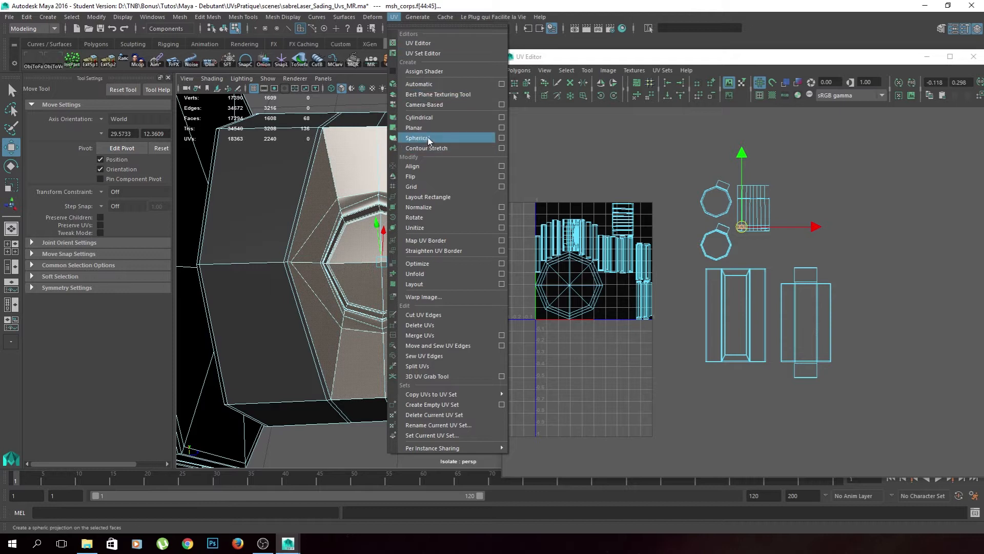
{"action": "left_click", "coordinate": [414, 128]}
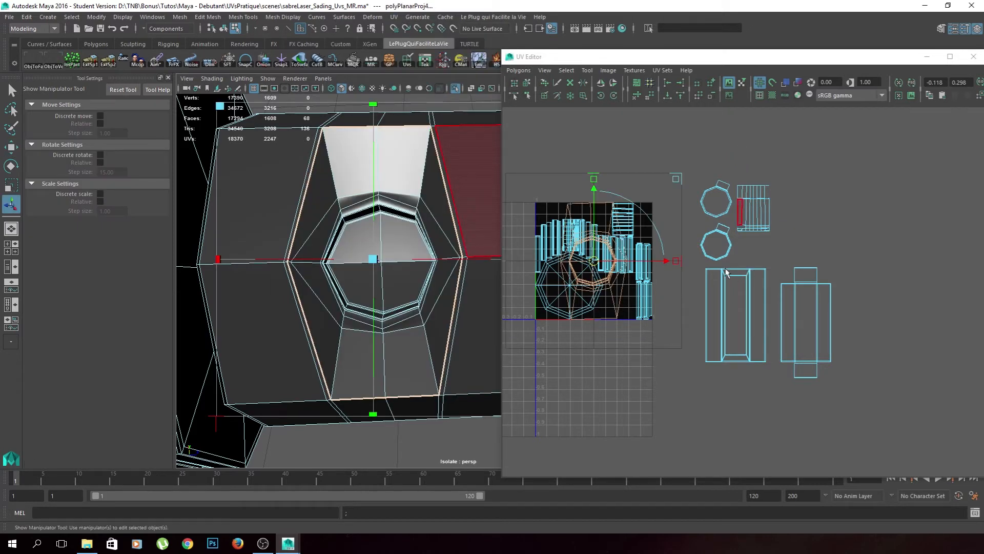
{"action": "key", "text": "w"}
{"action": "left_click_drag", "start_coordinate": [661, 264], "coordinate": [883, 262]}
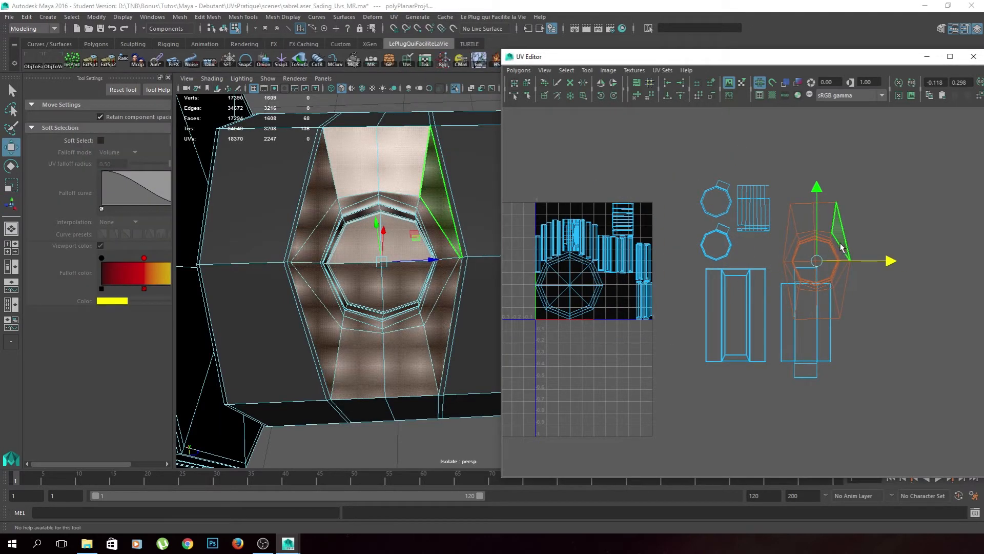
{"action": "left_click_drag", "start_coordinate": [817, 188], "coordinate": [817, 135]}
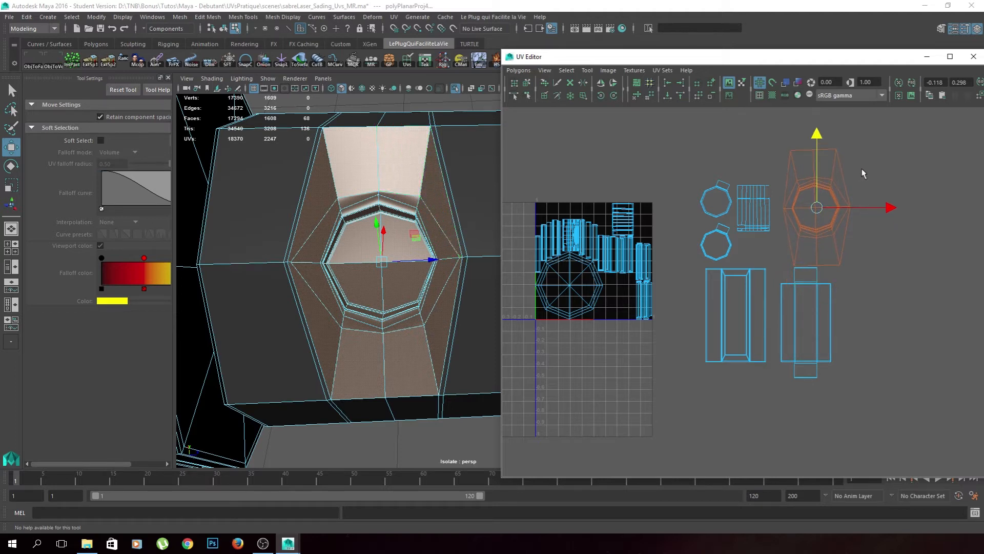
Check the recess shell against the checker texture, nudge it a little farther out and unfold its UVs.
{"action": "key", "text": "e"}
{"action": "left_click_drag", "start_coordinate": [887, 199], "coordinate": [888, 203]}
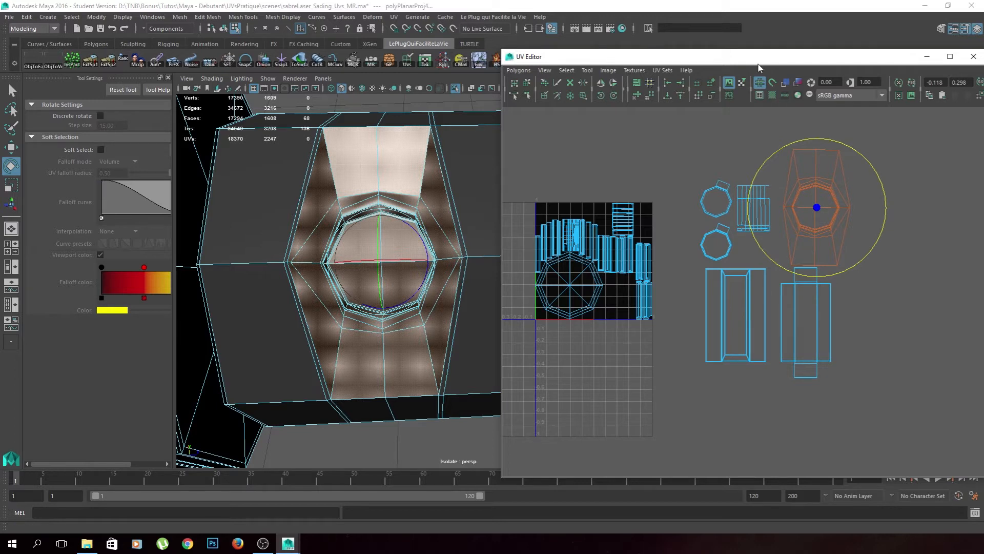
{"action": "left_click", "coordinate": [774, 96]}
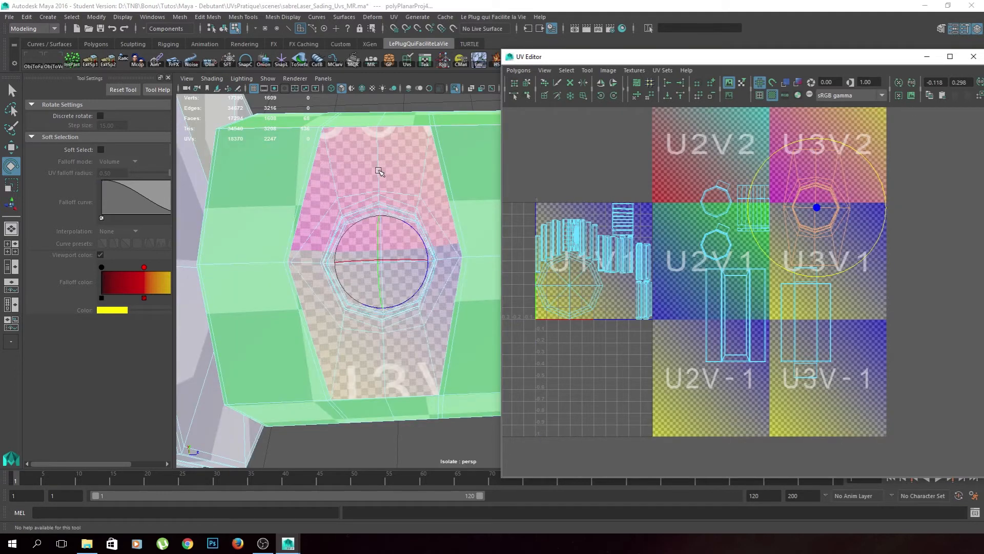
{"action": "left_click", "coordinate": [772, 97]}
{"action": "key", "text": "w"}
{"action": "left_click_drag", "start_coordinate": [819, 211], "coordinate": [828, 196]}
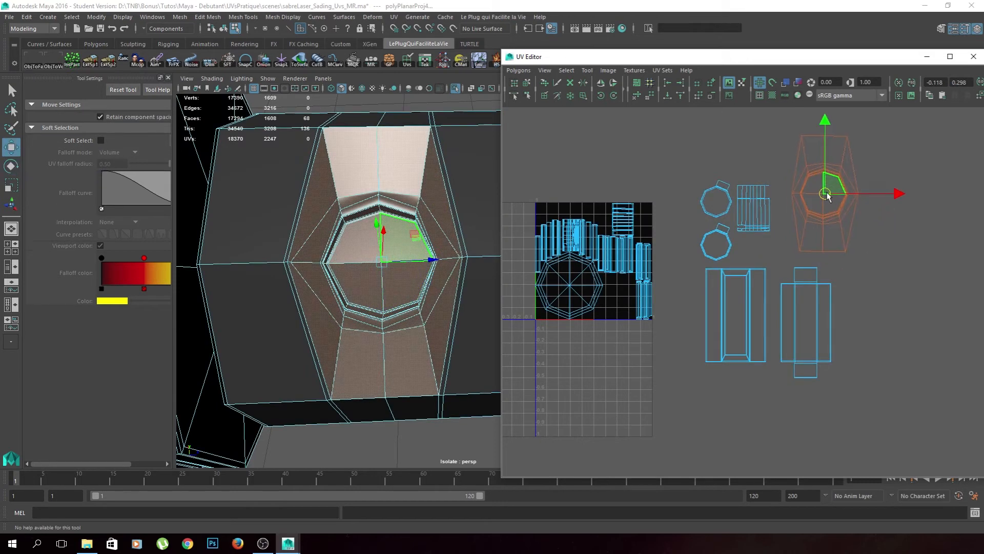
{"action": "left_click", "coordinate": [515, 70]}
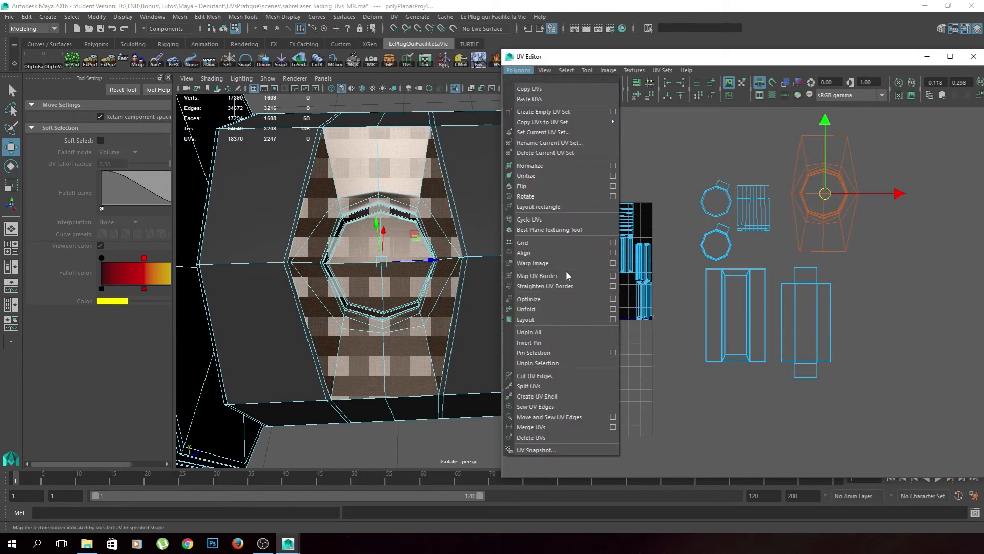
{"action": "left_click", "coordinate": [564, 311]}
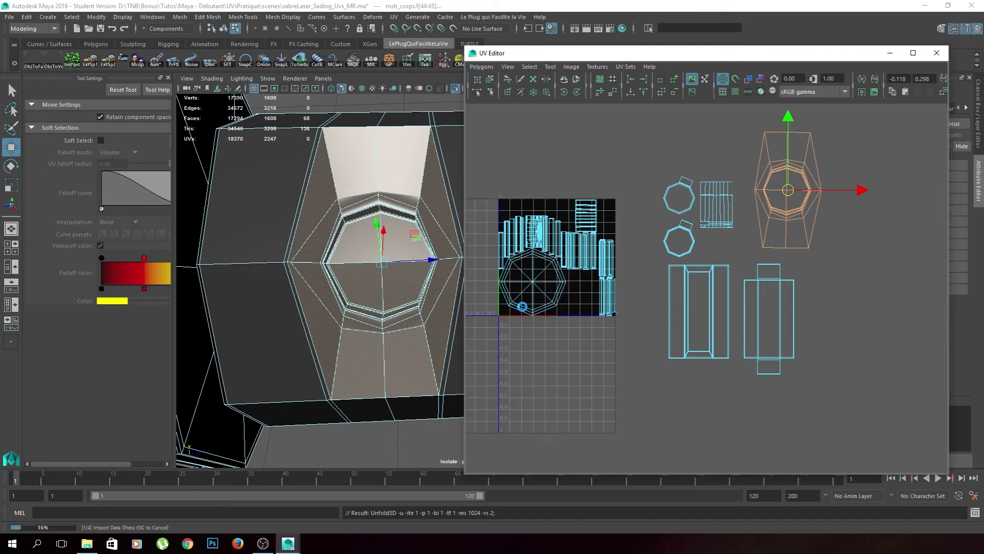
Move the small recess shell out of the crowded UV layout into the empty space beside the 0–1 tile.
{"action": "right_click_drag", "start_coordinate": [523, 310], "coordinate": [760, 382], "text": "alt"}
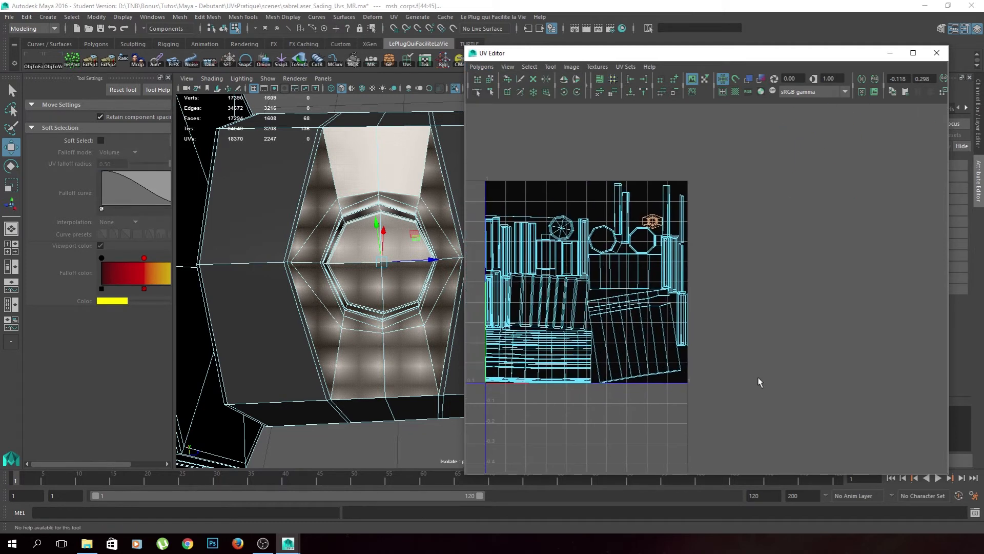
{"action": "middle_click_drag", "start_coordinate": [734, 370], "coordinate": [745, 391], "text": "alt"}
{"action": "scroll", "coordinate": [638, 247], "scroll_direction": "up", "scroll_amount": 4}
{"action": "left_click", "coordinate": [625, 199]}
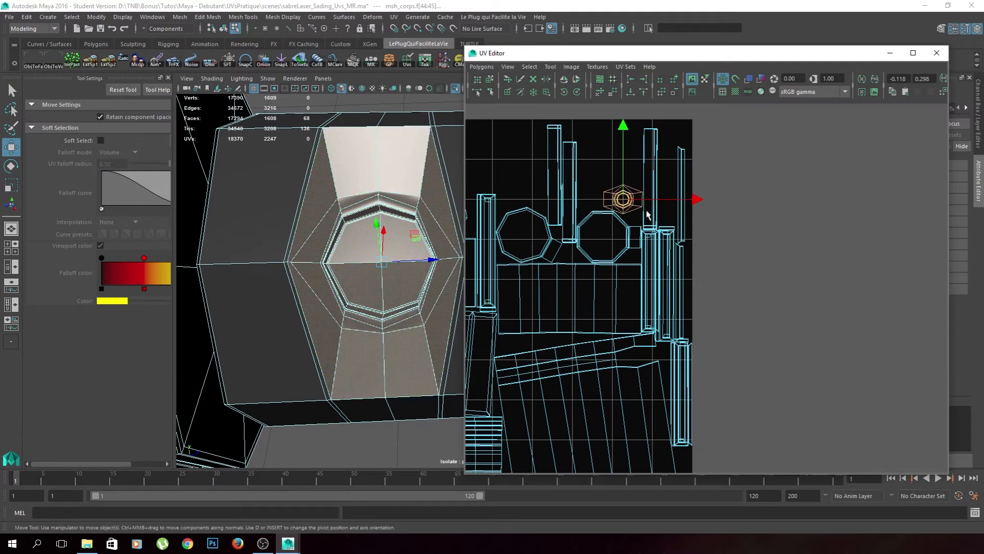
{"action": "scroll", "coordinate": [677, 266], "scroll_direction": "down", "scroll_amount": 3}
{"action": "middle_click_drag", "start_coordinate": [677, 266], "coordinate": [821, 239]}
{"action": "scroll", "coordinate": [767, 325], "scroll_direction": "up", "scroll_amount": 3}
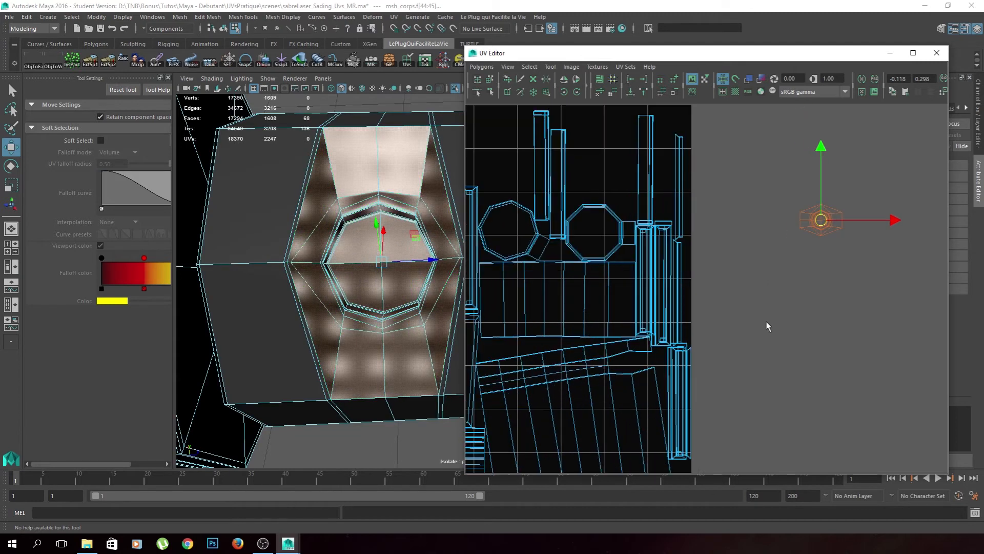
{"action": "scroll", "coordinate": [695, 330], "scroll_direction": "up", "scroll_amount": 3}
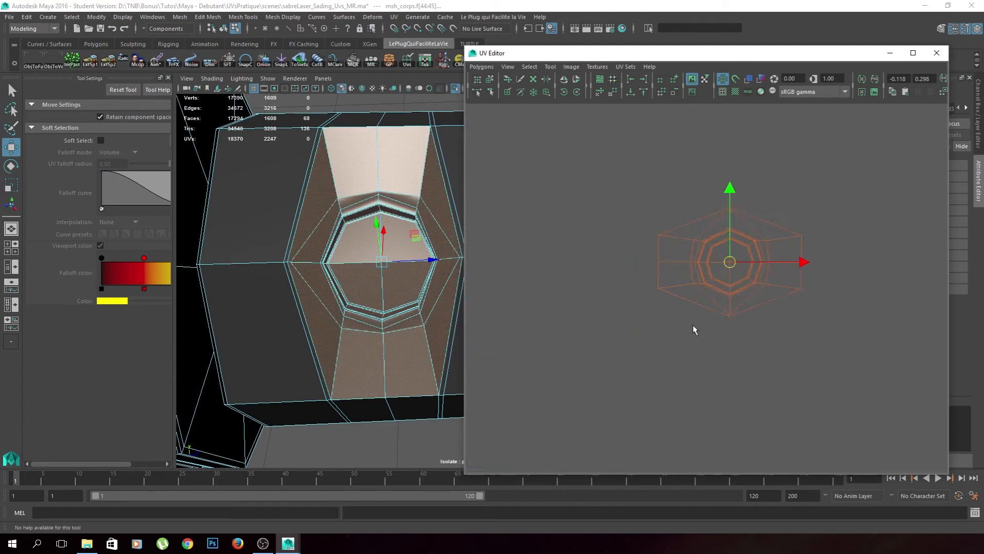
Show the checker texture, inspect the saber's tube, and move the tube's slanted shell into tile U2V1 below the recess shell.
{"action": "left_click", "coordinate": [735, 93]}
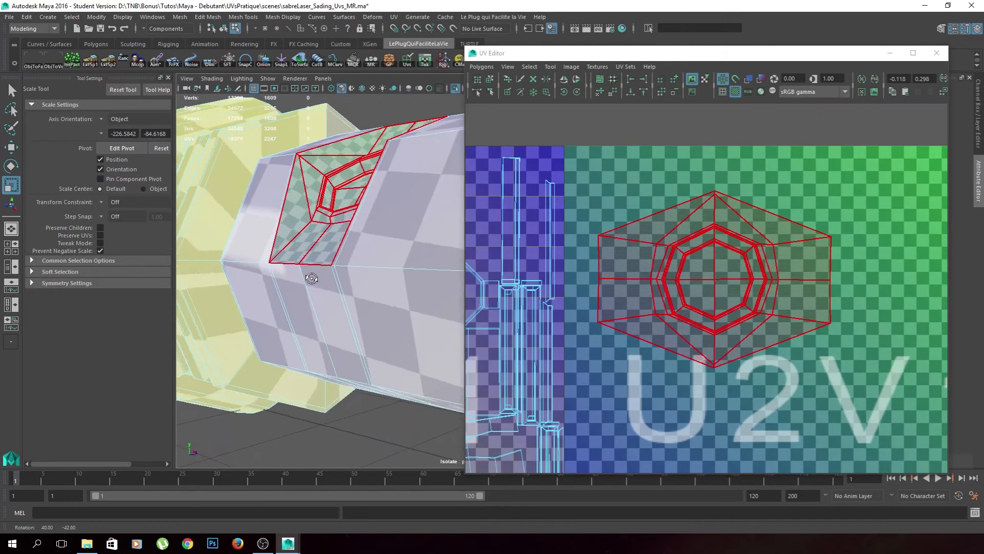
{"action": "left_click_drag", "start_coordinate": [359, 230], "coordinate": [377, 336], "text": "alt"}
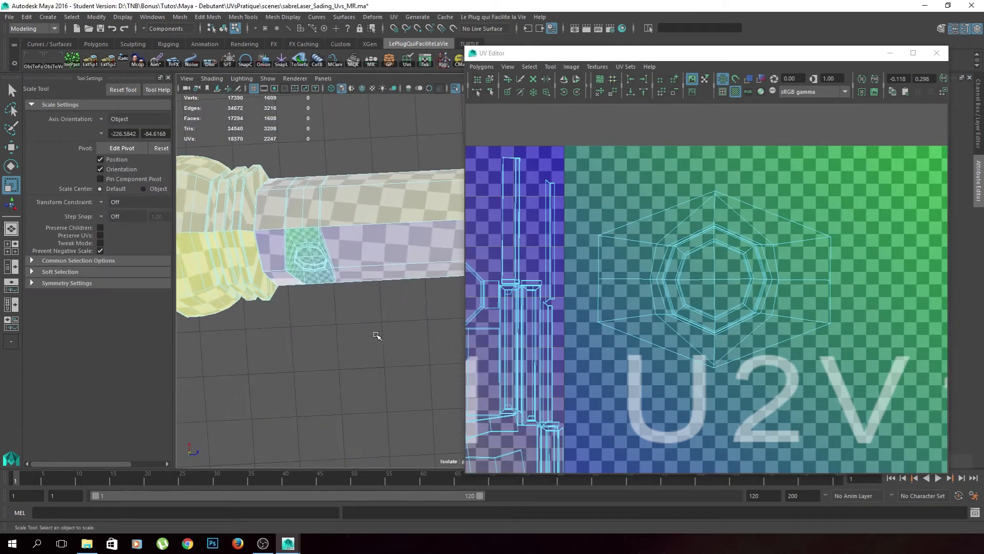
{"action": "right_click", "coordinate": [641, 260]}
{"action": "mouse_move", "coordinate": [701, 399]}
{"action": "right_mouse_down"}
{"action": "mouse_move", "coordinate": [666, 382]}
{"action": "mouse_move", "coordinate": [698, 406]}
{"action": "right_mouse_up"}
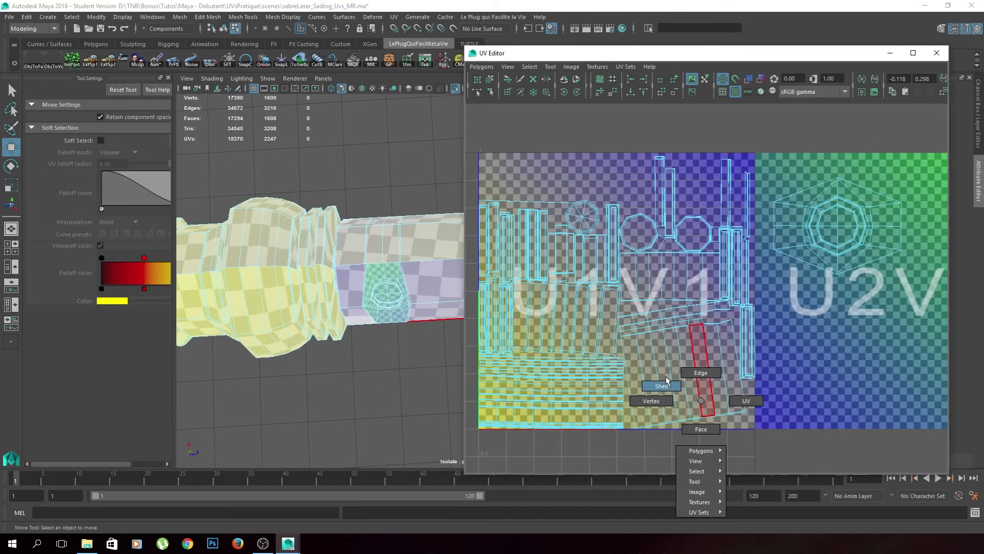
{"action": "left_click", "coordinate": [696, 388]}
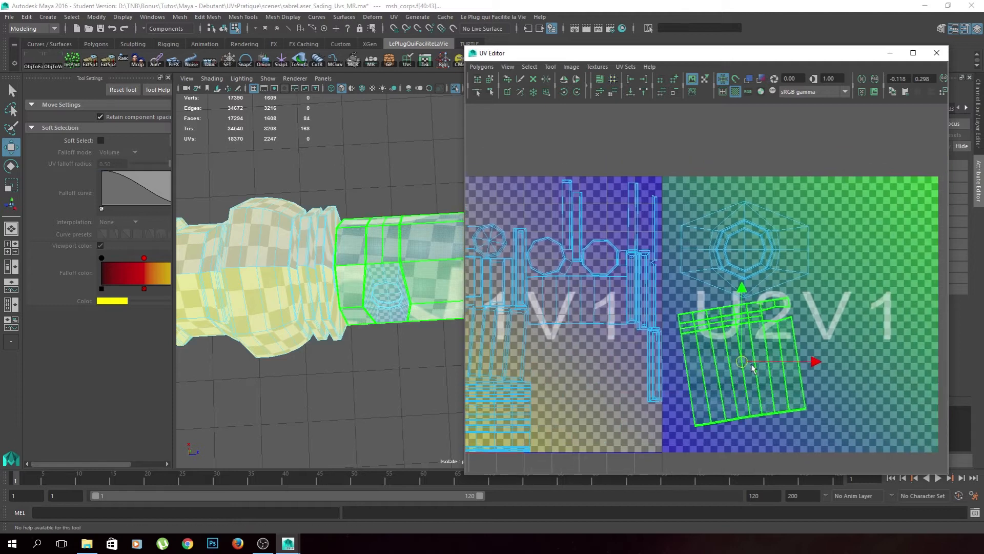
Rotate the tube's shell until its strips run vertically in the UV layout.
{"action": "key", "text": "e"}
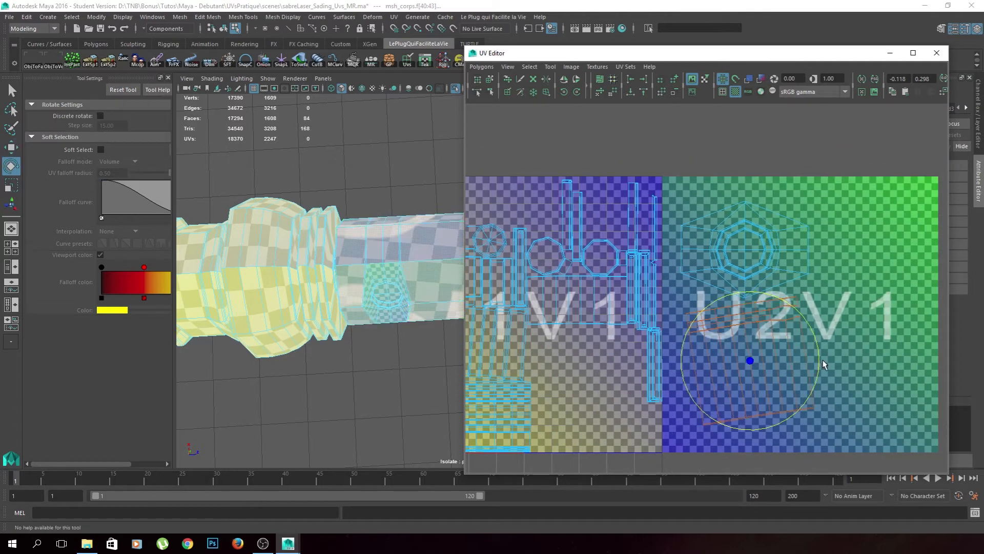
{"action": "key", "text": "ctrl+z"}
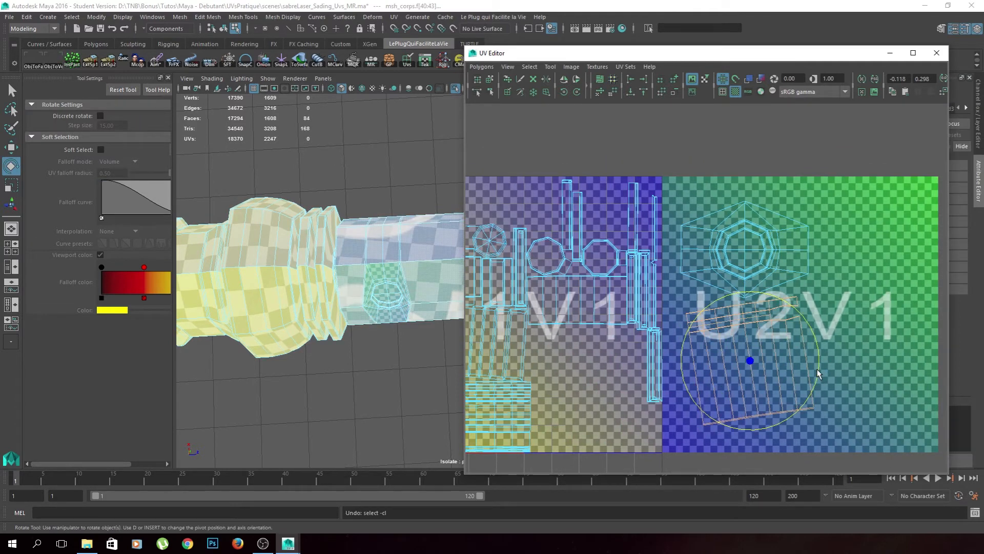
{"action": "key", "text": "ctrl+z"}
{"action": "left_click", "coordinate": [887, 367]}
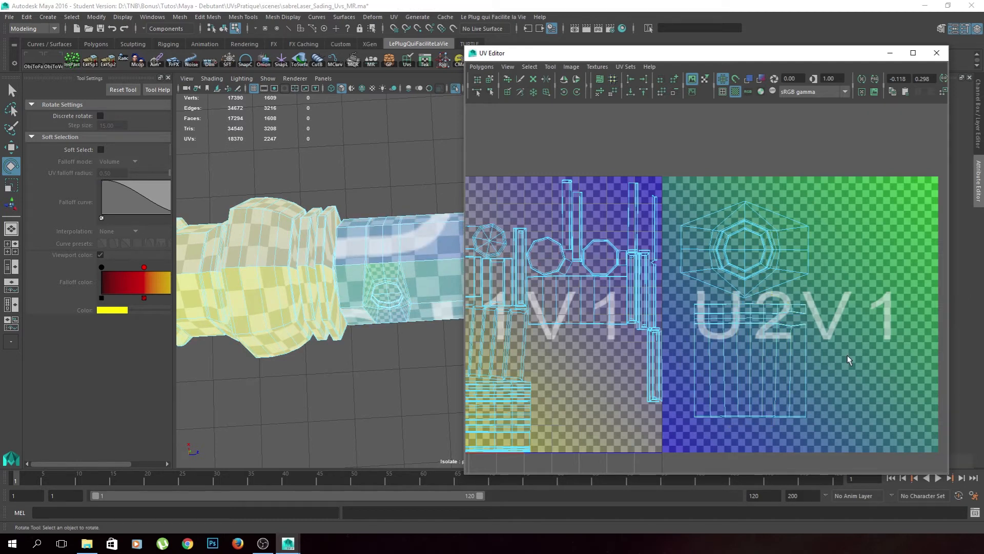
{"action": "left_click", "coordinate": [801, 352]}
{"action": "left_click_drag", "start_coordinate": [819, 368], "coordinate": [819, 367]}
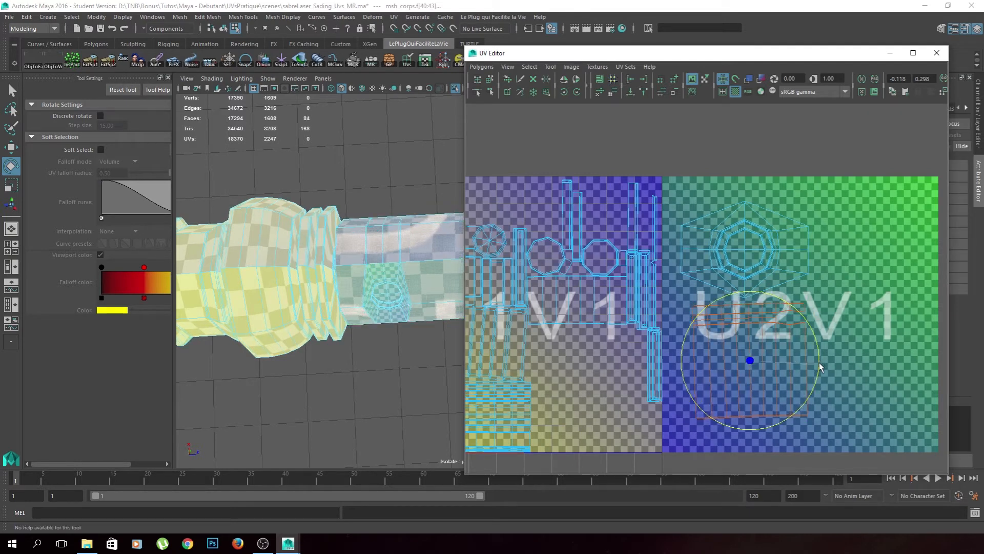
{"action": "left_click", "coordinate": [835, 359]}
Select a side edge of the recess shell and examine where its shared edges lie on the tube's shell.
{"action": "left_click", "coordinate": [698, 262]}
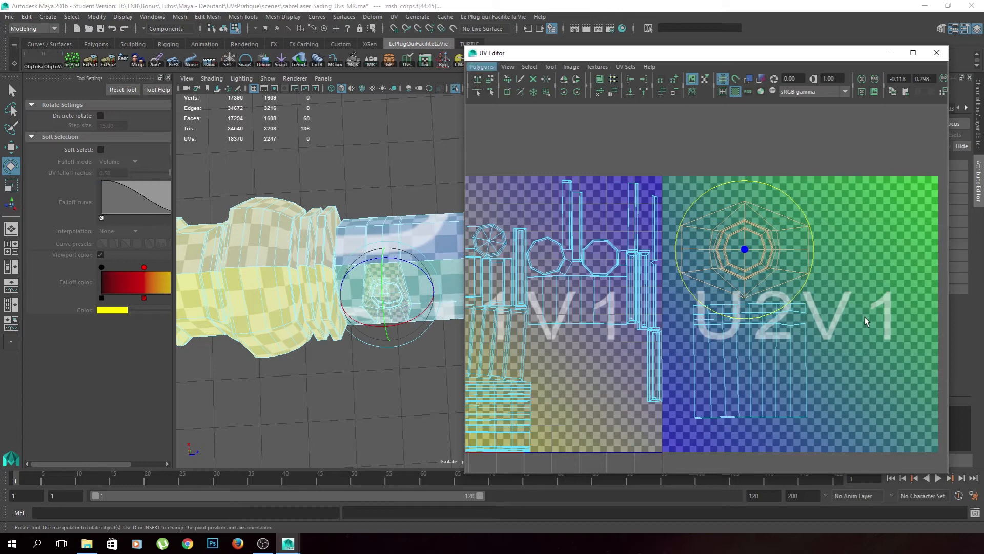
{"action": "key", "text": "w"}
{"action": "right_click_drag", "start_coordinate": [698, 259], "coordinate": [682, 246]}
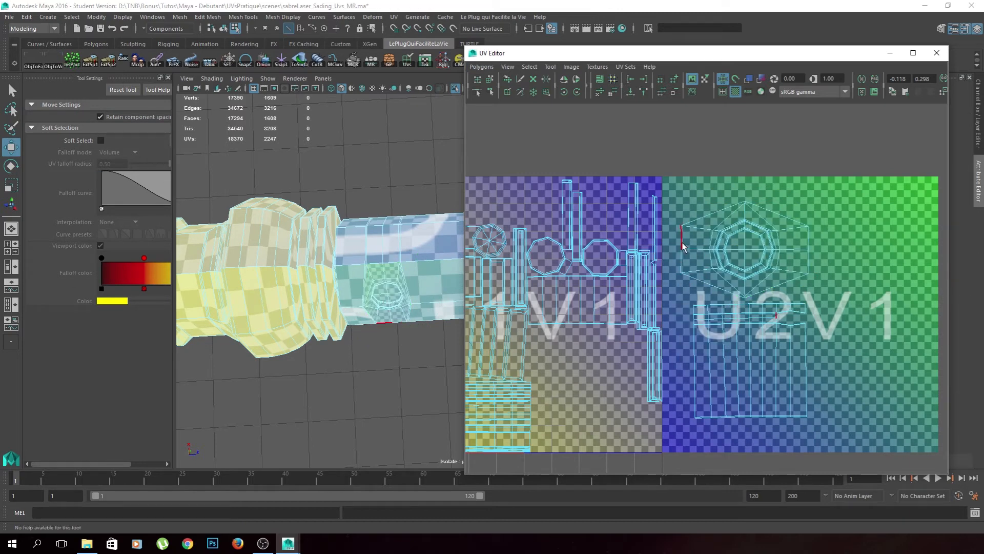
{"action": "left_click", "coordinate": [682, 247]}
{"action": "scroll", "coordinate": [902, 400], "scroll_direction": "up", "scroll_amount": 5}
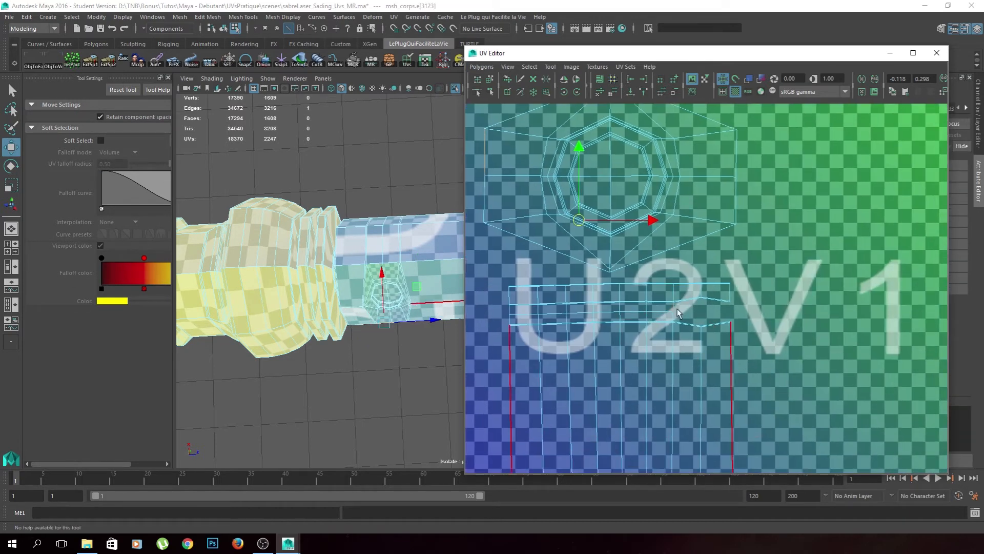
Select the whole recess shell, move it beside the tube's shell and scale it down.
{"action": "right_click_drag", "start_coordinate": [697, 213], "coordinate": [667, 200]}
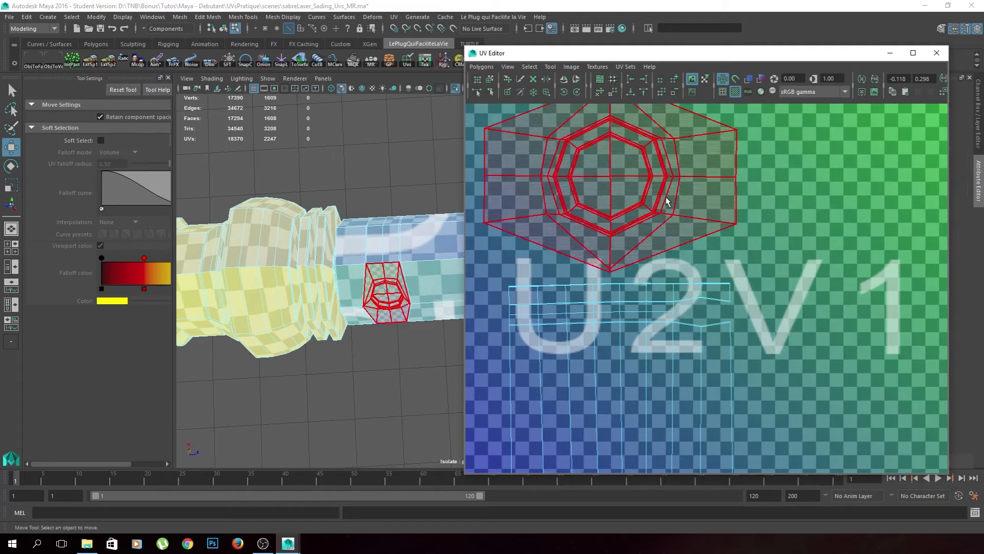
{"action": "left_click", "coordinate": [667, 200]}
{"action": "middle_click_drag", "start_coordinate": [625, 195], "coordinate": [694, 306]}
{"action": "scroll", "coordinate": [770, 359], "scroll_direction": "up", "scroll_amount": 3}
{"action": "scroll", "coordinate": [764, 363], "scroll_direction": "down", "scroll_amount": 1}
{"action": "key", "text": "r"}
{"action": "middle_click_drag", "start_coordinate": [837, 329], "coordinate": [759, 348]}
{"action": "key", "text": "w"}
{"action": "scroll", "coordinate": [756, 350], "scroll_direction": "up", "scroll_amount": 3}
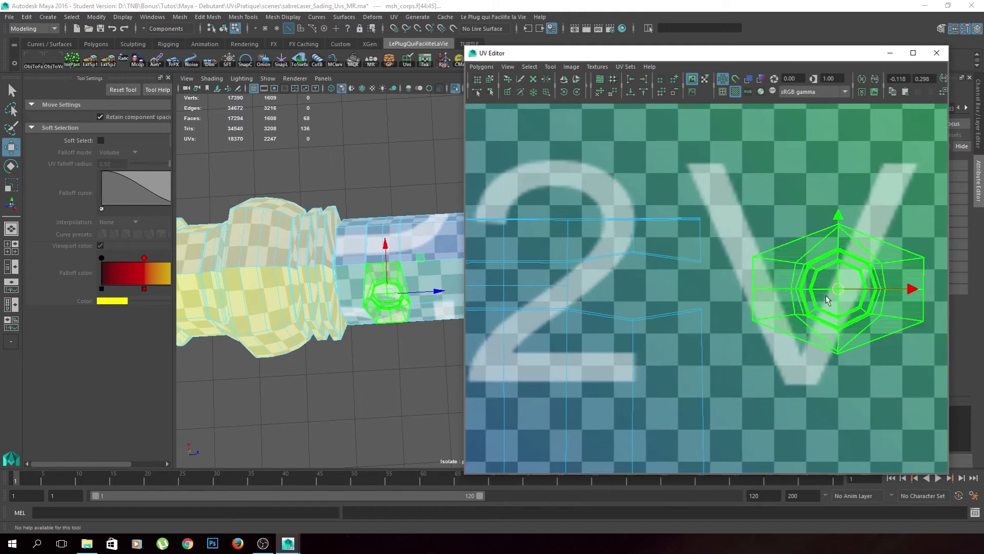
Place the recess shell over the tube shell's gap and scale it from its left side to match the gap's height.
{"action": "middle_click_drag", "start_coordinate": [841, 290], "coordinate": [651, 283]}
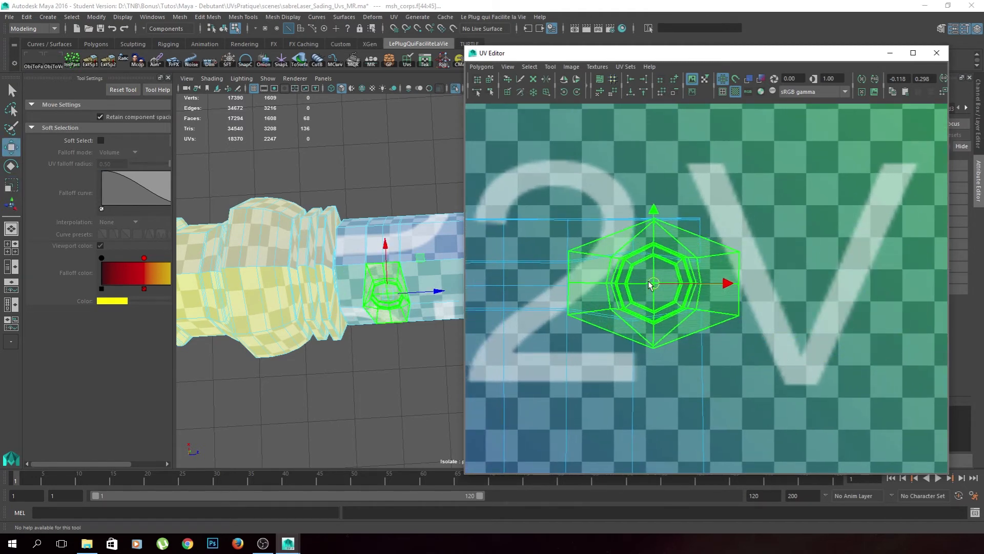
{"action": "scroll", "coordinate": [629, 302], "scroll_direction": "up", "scroll_amount": 3}
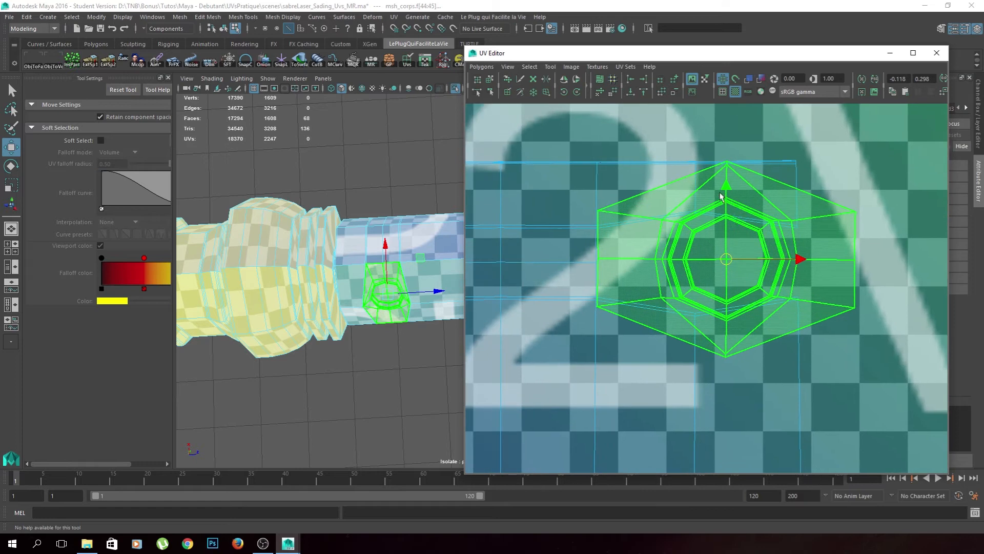
{"action": "left_click_drag", "start_coordinate": [724, 190], "coordinate": [723, 196]}
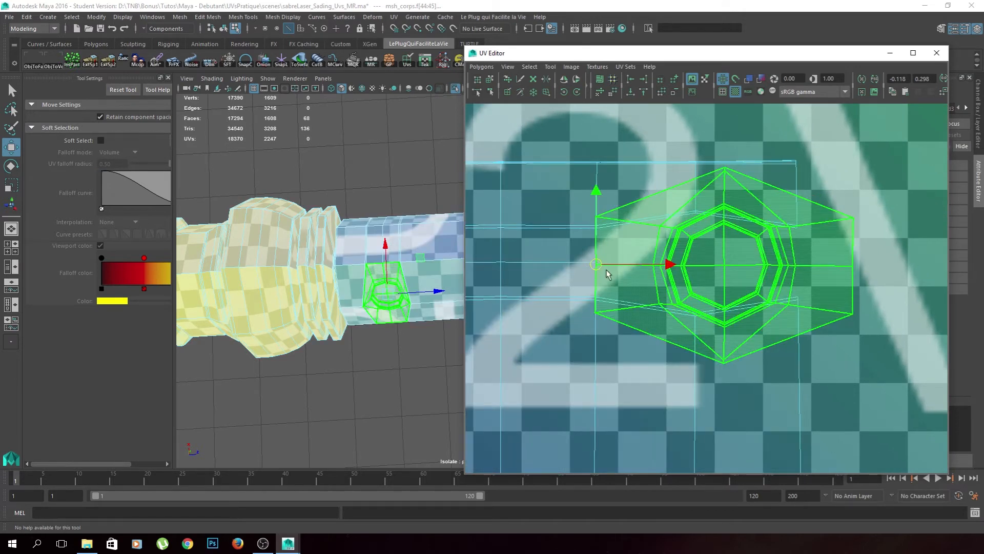
{"action": "key", "text": "r"}
{"action": "key", "text": "d"}
{"action": "left_click_drag", "start_coordinate": [724, 266], "coordinate": [615, 267]}
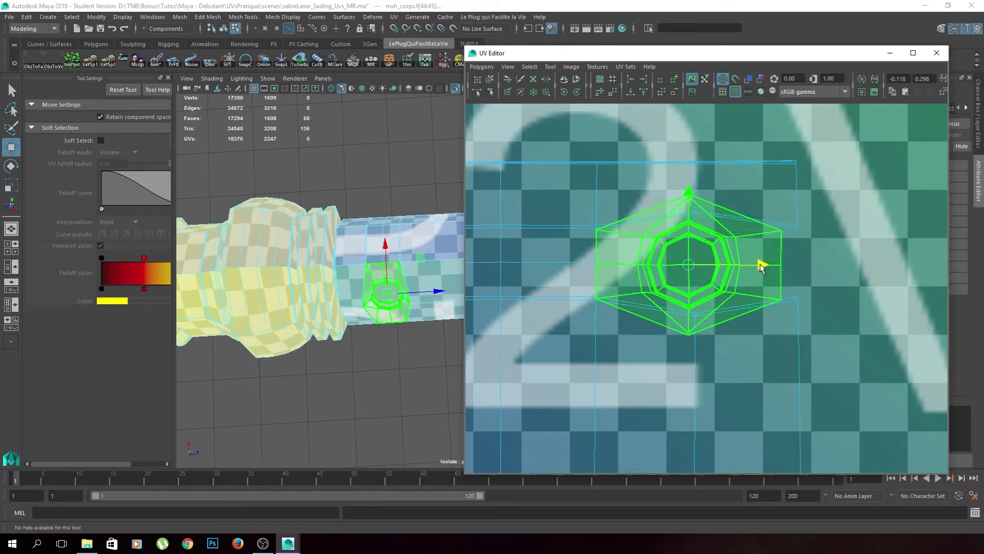
Move the resized recess shell to the right end of the tube's shell, next to the gap, and nudge it outward.
{"action": "left_click_drag", "start_coordinate": [761, 266], "coordinate": [960, 267]}
{"action": "left_click", "coordinate": [843, 384]}
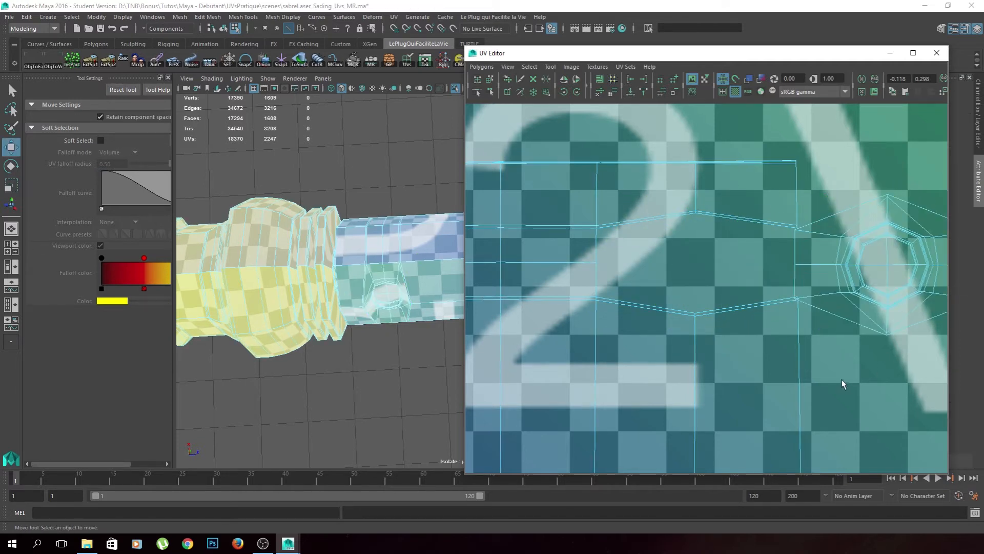
{"action": "scroll", "coordinate": [723, 276], "scroll_direction": "down", "scroll_amount": 2}
{"action": "left_click", "coordinate": [904, 280]}
{"action": "left_click_drag", "start_coordinate": [918, 270], "coordinate": [923, 270]}
{"action": "left_click", "coordinate": [878, 374]}
{"action": "scroll", "coordinate": [877, 374], "scroll_direction": "down", "scroll_amount": 5}
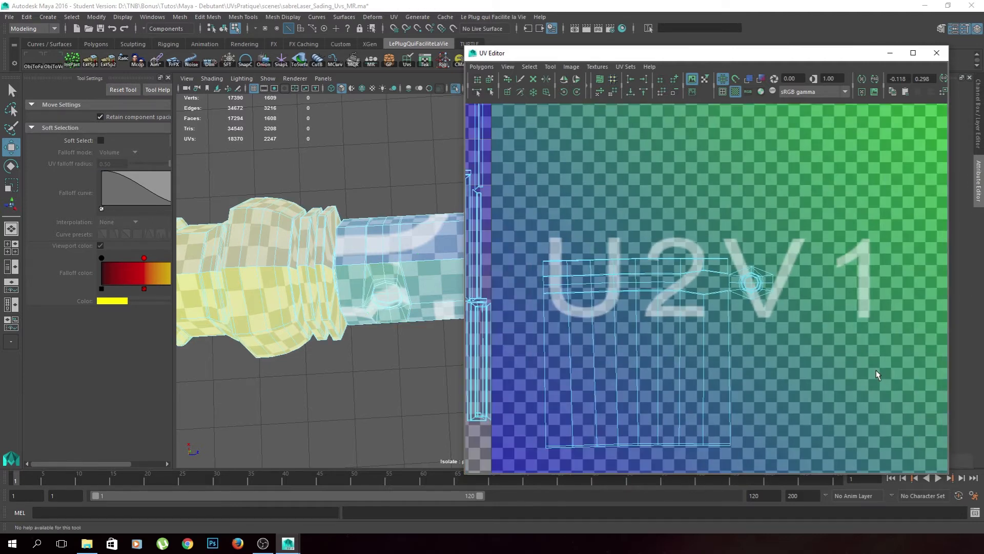
Look over the saber body's textured parts and select the entire shell of the flared end section.
{"action": "scroll", "coordinate": [351, 374], "scroll_direction": "down", "scroll_amount": 4}
{"action": "middle_click_drag", "start_coordinate": [360, 387], "coordinate": [336, 381], "text": "alt"}
{"action": "middle_click_drag", "start_coordinate": [391, 352], "coordinate": [301, 356], "text": "alt"}
{"action": "mouse_move", "coordinate": [377, 356]}
{"action": "left_mouse_down", "text": "alt"}
{"action": "mouse_move", "coordinate": [367, 376]}
{"action": "mouse_move", "coordinate": [359, 359]}
{"action": "left_mouse_up", "text": "alt"}
{"action": "middle_click_drag", "start_coordinate": [418, 346], "coordinate": [328, 332], "text": "alt"}
{"action": "left_click_drag", "start_coordinate": [328, 332], "coordinate": [348, 281], "text": "alt"}
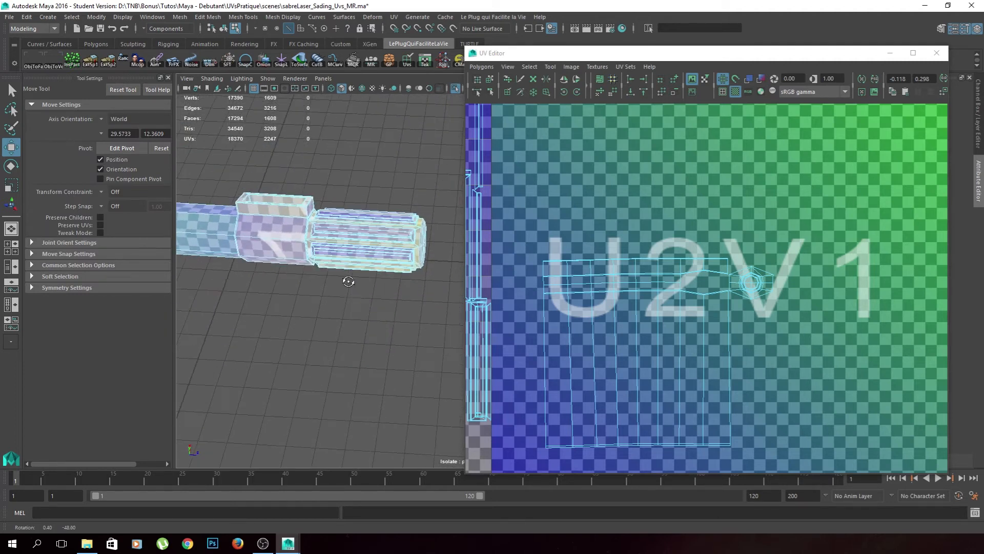
{"action": "middle_click_drag", "start_coordinate": [269, 366], "coordinate": [370, 349], "text": "alt"}
{"action": "left_click_drag", "start_coordinate": [369, 349], "coordinate": [439, 344], "text": "alt"}
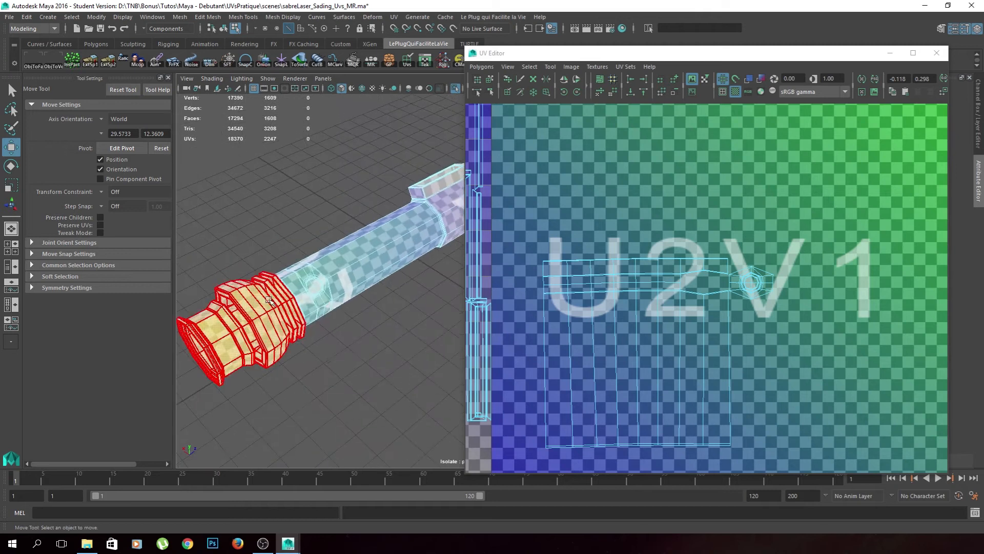
{"action": "middle_click_drag", "start_coordinate": [273, 375], "coordinate": [368, 348], "text": "alt"}
{"action": "left_click", "coordinate": [368, 348]}
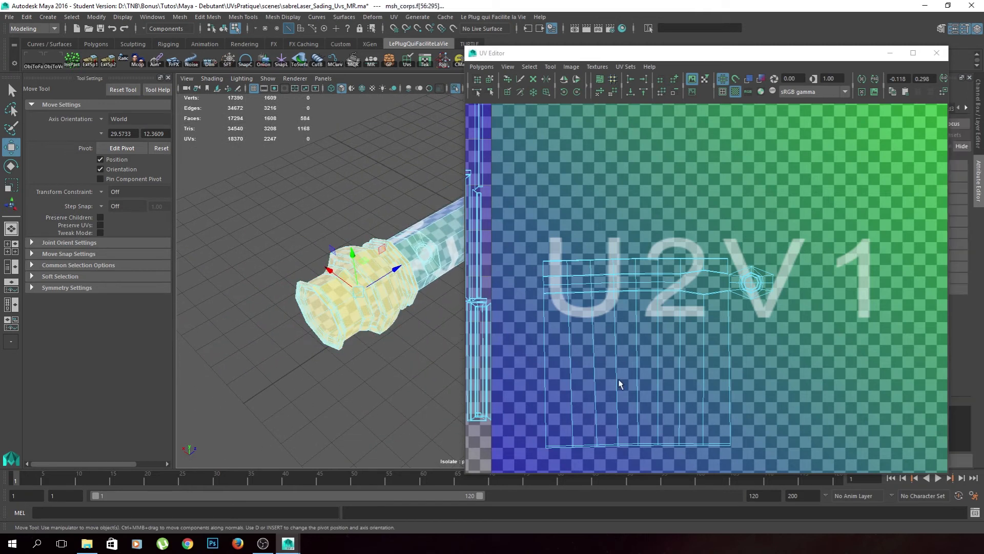
Look over the UV layout and the checker texture inside the flared end, and clear the selection.
{"action": "middle_click_drag", "start_coordinate": [529, 338], "coordinate": [758, 340], "text": "alt"}
{"action": "scroll", "coordinate": [758, 340], "scroll_direction": "down", "scroll_amount": 4}
{"action": "middle_click_drag", "start_coordinate": [608, 343], "coordinate": [769, 336], "text": "alt"}
{"action": "left_click_drag", "start_coordinate": [349, 323], "coordinate": [396, 308], "text": "alt"}
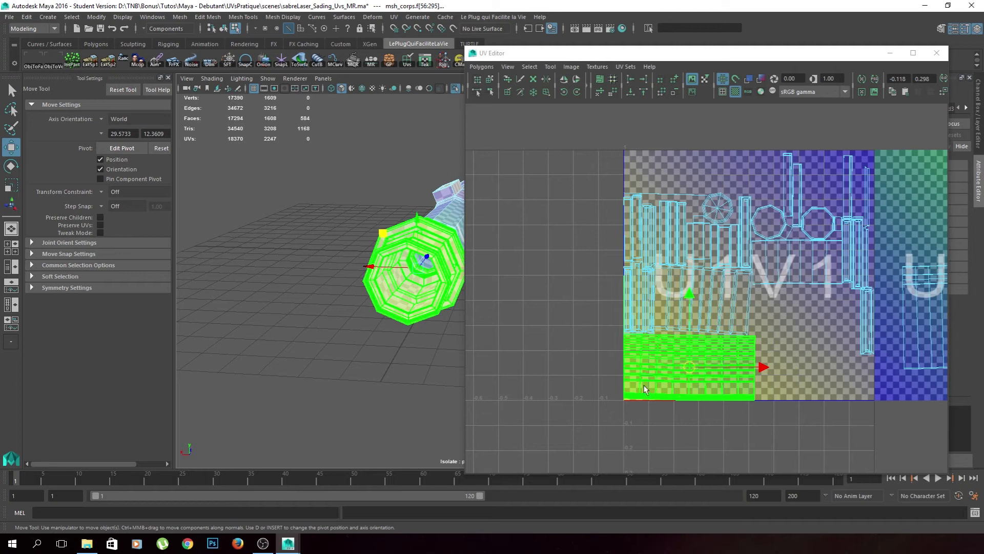
{"action": "left_click_drag", "start_coordinate": [346, 311], "coordinate": [391, 366], "text": "alt"}
{"action": "left_click", "coordinate": [391, 365]}
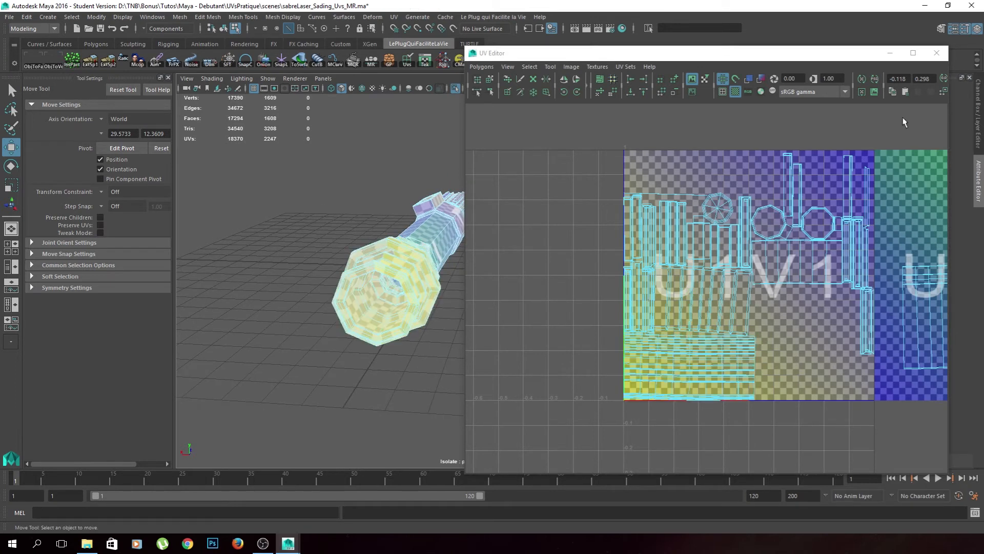
Turn off the checker texture display, minimise the UV editor and save the scene.
{"action": "left_click", "coordinate": [738, 93]}
{"action": "left_click", "coordinate": [893, 56]}
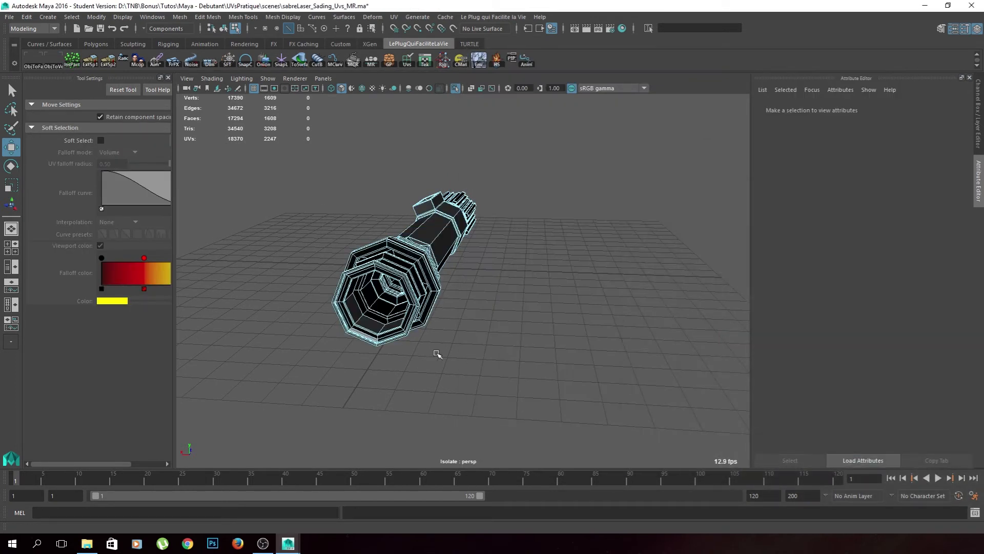
{"action": "key", "text": "ctrl+s"}
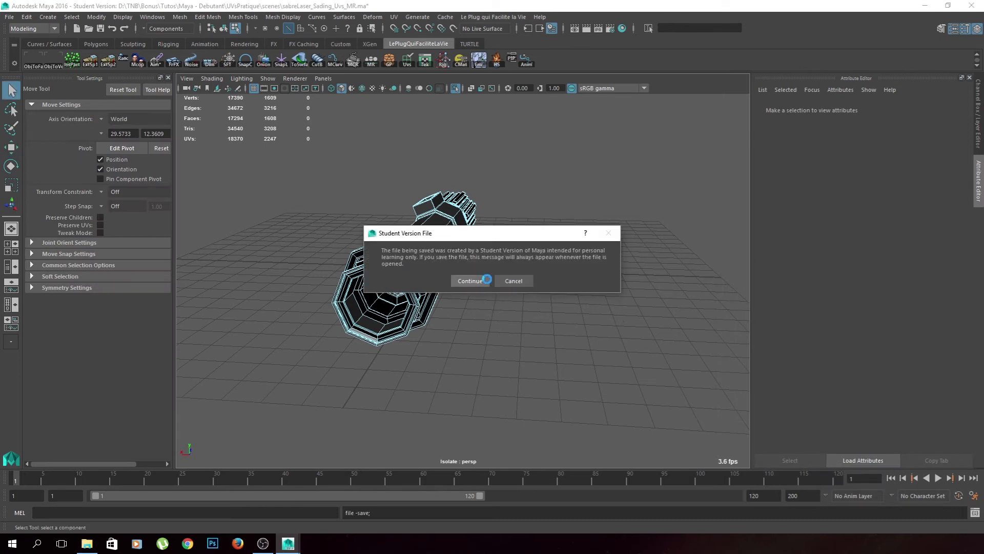
{"action": "left_click", "coordinate": [488, 280]}
Switch the body to face selection and select the front-facing face loops around the rim of the flared end's opening.
{"action": "scroll", "coordinate": [454, 342], "scroll_direction": "up", "scroll_amount": 5}
{"action": "middle_click_drag", "start_coordinate": [456, 337], "coordinate": [579, 300], "text": "alt"}
{"action": "right_click", "coordinate": [443, 384]}
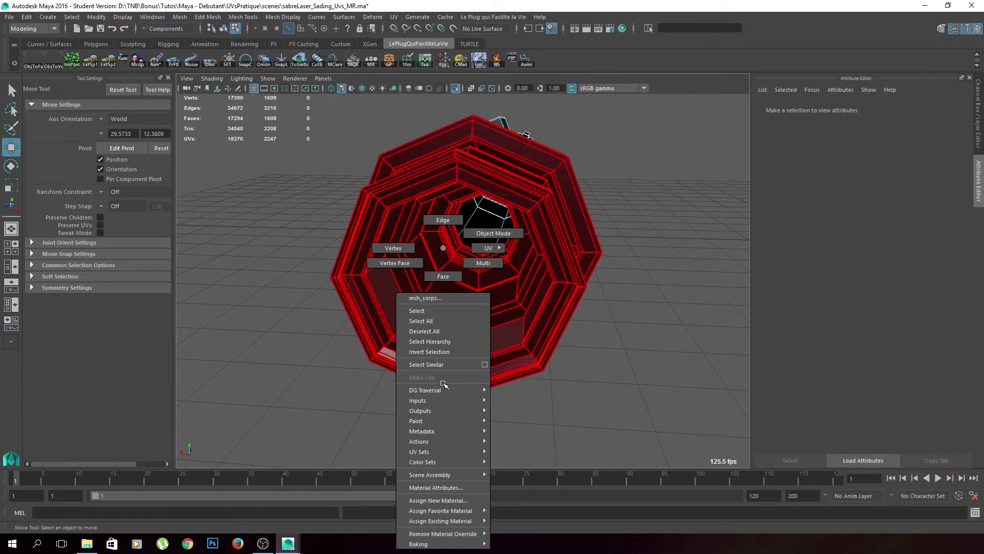
{"action": "left_click", "coordinate": [444, 277]}
{"action": "scroll", "coordinate": [451, 338], "scroll_direction": "up", "scroll_amount": 8}
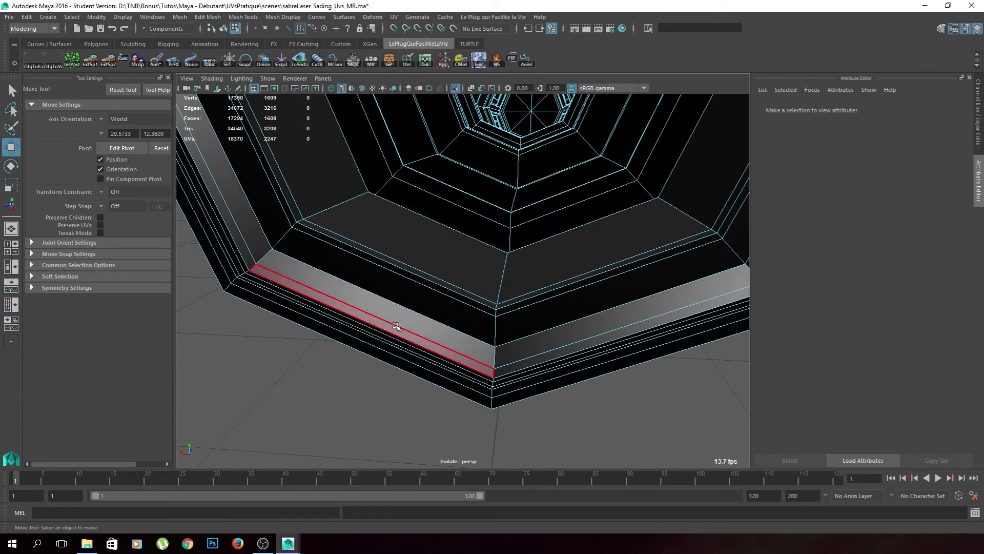
{"action": "double_click", "coordinate": [401, 301]}
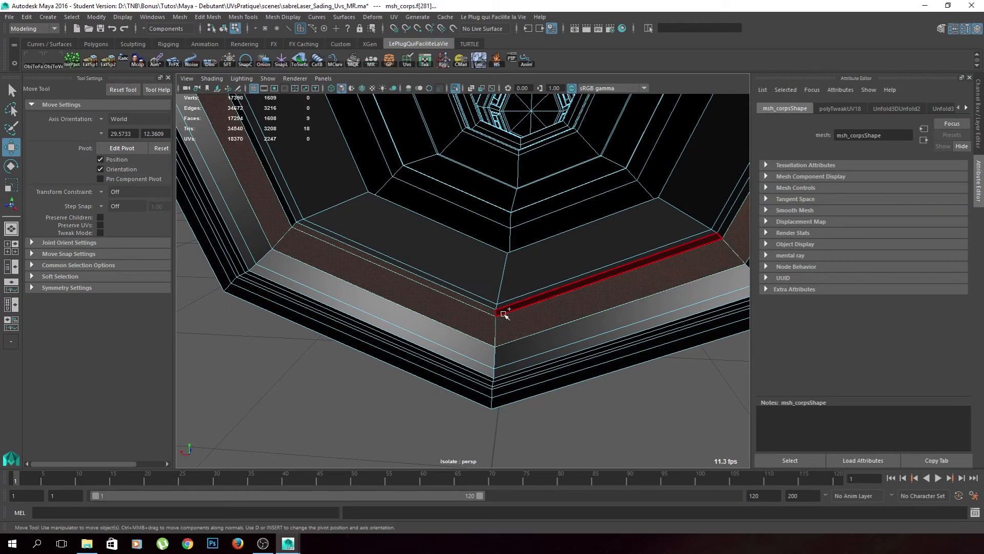
{"action": "left_click", "coordinate": [482, 352], "text": "shift"}
{"action": "double_click", "coordinate": [511, 352], "text": "shift"}
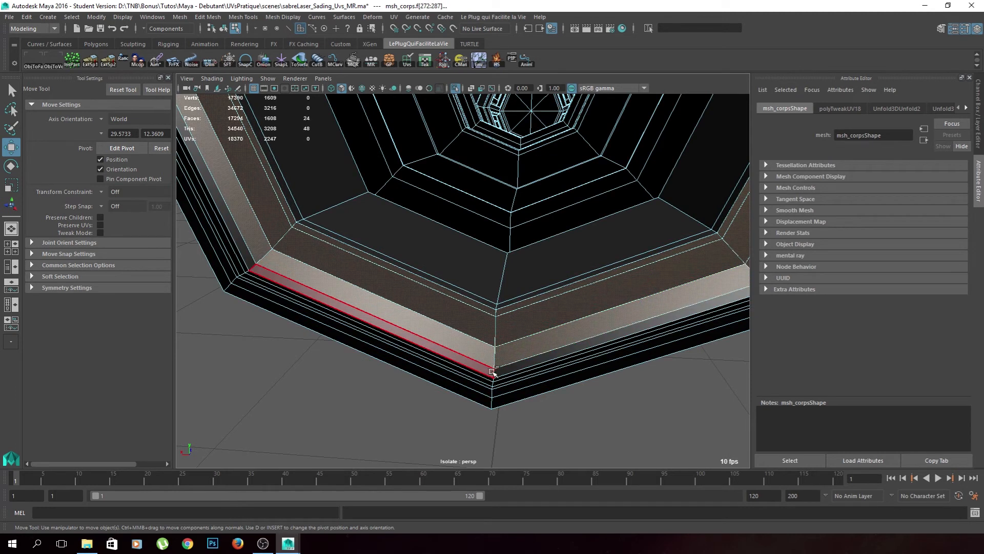
{"action": "double_click", "coordinate": [493, 373], "text": "shift"}
{"action": "scroll", "coordinate": [510, 359], "scroll_direction": "down", "scroll_amount": 10}
{"action": "left_click_drag", "start_coordinate": [512, 352], "coordinate": [468, 387], "text": "alt"}
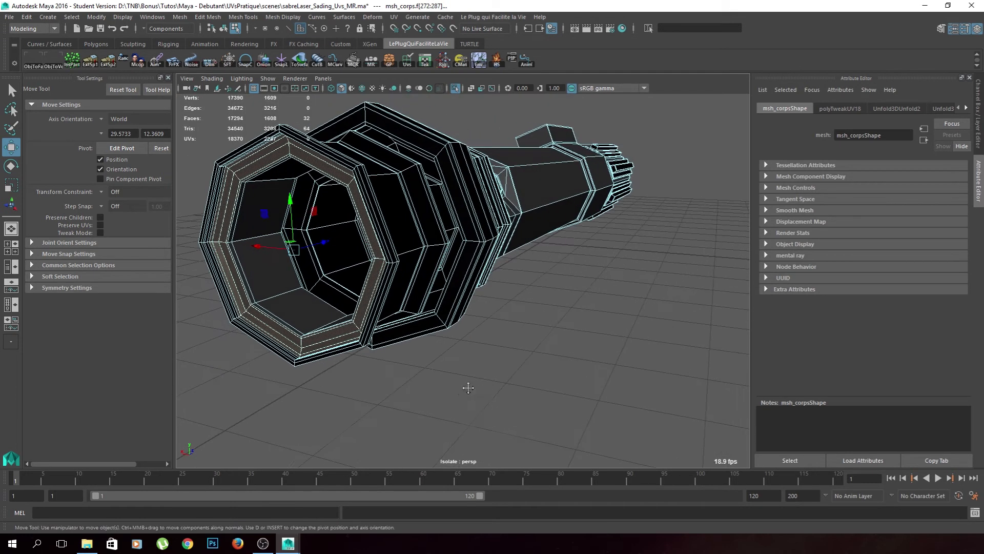
Add the face loops of the first inner ledge inside the flared end's opening to the selection.
{"action": "middle_click_drag", "start_coordinate": [468, 387], "coordinate": [592, 399], "text": "alt"}
{"action": "scroll", "coordinate": [592, 398], "scroll_direction": "up", "scroll_amount": 5}
{"action": "middle_click_drag", "start_coordinate": [599, 351], "coordinate": [509, 373], "text": "alt"}
{"action": "left_click", "coordinate": [376, 236], "text": "shift"}
{"action": "double_click", "coordinate": [384, 208], "text": "shift"}
{"action": "left_click", "coordinate": [398, 225], "text": "shift"}
{"action": "double_click", "coordinate": [396, 214], "text": "shift"}
Extend the face selection with the next stepped ring loops deeper inside the opening.
{"action": "left_click_drag", "start_coordinate": [440, 285], "coordinate": [484, 227], "text": "alt"}
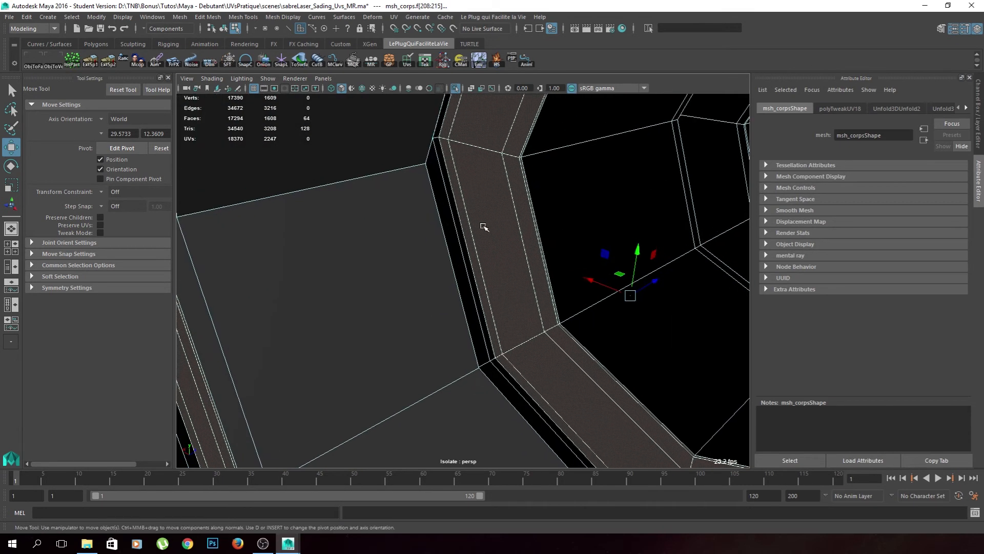
{"action": "right_click_drag", "start_coordinate": [483, 226], "coordinate": [490, 229], "text": "alt"}
{"action": "left_click_drag", "start_coordinate": [490, 228], "coordinate": [453, 229], "text": "alt"}
{"action": "right_click_drag", "start_coordinate": [453, 228], "coordinate": [359, 252], "text": "alt"}
{"action": "left_click_drag", "start_coordinate": [358, 253], "coordinate": [550, 289], "text": "alt"}
{"action": "middle_click_drag", "start_coordinate": [549, 289], "coordinate": [468, 294], "text": "alt"}
{"action": "right_click_drag", "start_coordinate": [468, 294], "coordinate": [512, 316], "text": "alt"}
{"action": "scroll", "coordinate": [500, 282], "scroll_direction": "up", "scroll_amount": 4}
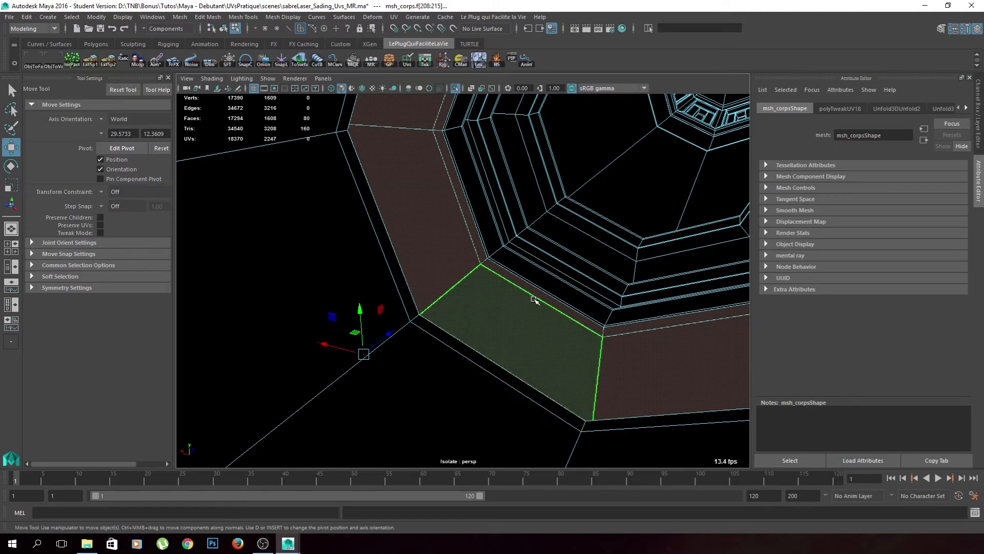
{"action": "middle_click_drag", "start_coordinate": [535, 300], "coordinate": [468, 319], "text": "alt"}
{"action": "double_click", "coordinate": [468, 318], "text": "shift"}
{"action": "double_click", "coordinate": [512, 268], "text": "shift"}
Add the remaining front-facing ring loops across the flared end's steps to the selection and view the body end-on.
{"action": "scroll", "coordinate": [570, 280], "scroll_direction": "down", "scroll_amount": 4}
{"action": "left_click", "coordinate": [536, 201], "text": "shift"}
{"action": "left_click_drag", "start_coordinate": [578, 281], "coordinate": [549, 246], "text": "alt"}
{"action": "double_click", "coordinate": [527, 200], "text": "shift"}
{"action": "scroll", "coordinate": [513, 225], "scroll_direction": "up", "scroll_amount": 3}
{"action": "double_click", "coordinate": [479, 209], "text": "shift"}
{"action": "left_click_drag", "start_coordinate": [479, 208], "coordinate": [589, 307], "text": "alt"}
{"action": "double_click", "coordinate": [521, 218], "text": "shift"}
{"action": "scroll", "coordinate": [521, 220], "scroll_direction": "down", "scroll_amount": 4}
{"action": "double_click", "coordinate": [516, 264], "text": "shift"}
{"action": "scroll", "coordinate": [538, 271], "scroll_direction": "up", "scroll_amount": 4}
{"action": "double_click", "coordinate": [345, 325], "text": "shift"}
{"action": "right_click_drag", "start_coordinate": [582, 306], "coordinate": [606, 282], "text": "alt"}
{"action": "left_click_drag", "start_coordinate": [605, 282], "coordinate": [595, 301], "text": "alt"}
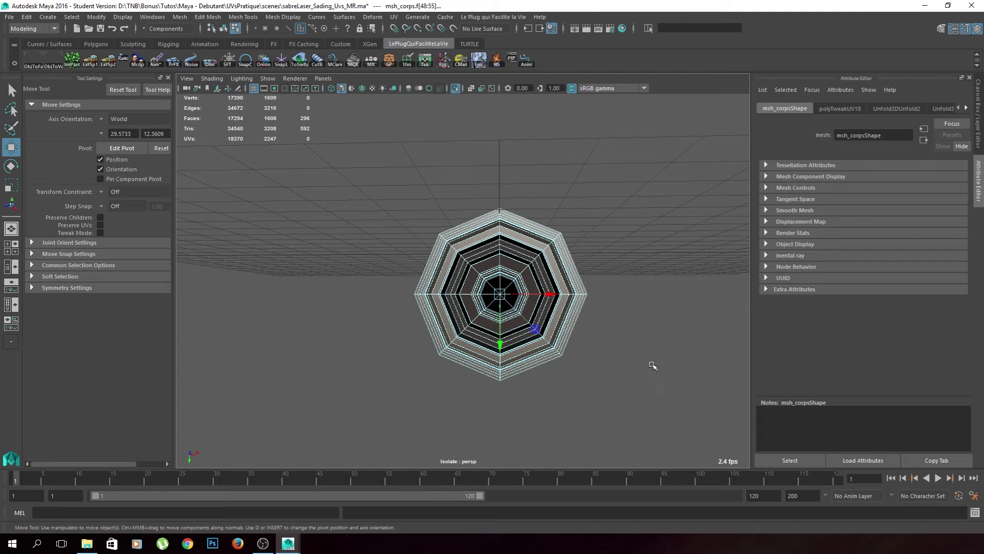
Apply a planar UV projection to the selected ring faces and move the projected shells beside the existing layout.
{"action": "left_click", "coordinate": [393, 17]}
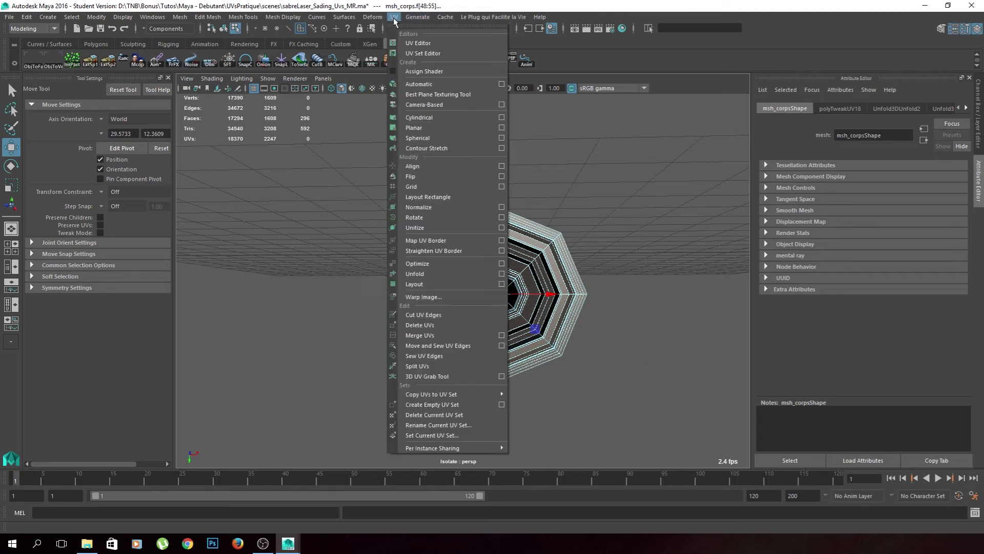
{"action": "left_click", "coordinate": [424, 128]}
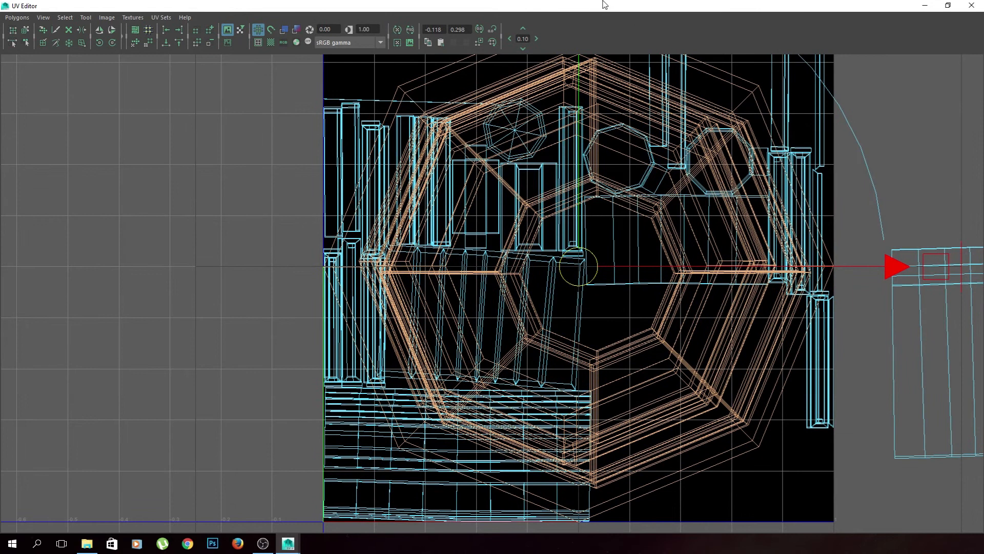
{"action": "left_click_drag", "start_coordinate": [605, 4], "coordinate": [552, 37]}
{"action": "scroll", "coordinate": [602, 341], "scroll_direction": "down", "scroll_amount": 4}
{"action": "left_click_drag", "start_coordinate": [587, 267], "coordinate": [809, 272]}
{"action": "middle_click_drag", "start_coordinate": [741, 309], "coordinate": [684, 302], "text": "alt"}
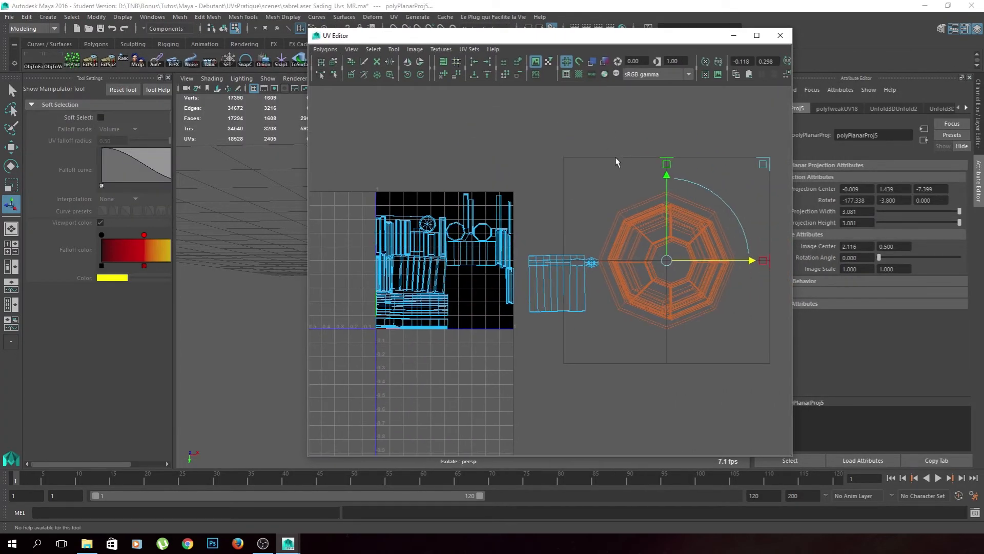
Turn on the checker texture display and inspect the projected ring faces on the flared end.
{"action": "left_click_drag", "start_coordinate": [590, 41], "coordinate": [983, 41]}
{"action": "left_click_drag", "start_coordinate": [589, 244], "coordinate": [506, 221], "text": "alt"}
{"action": "scroll", "coordinate": [599, 265], "scroll_direction": "up", "scroll_amount": 3}
{"action": "left_click_drag", "start_coordinate": [982, 55], "coordinate": [545, 53]}
{"action": "left_click", "coordinate": [804, 93]}
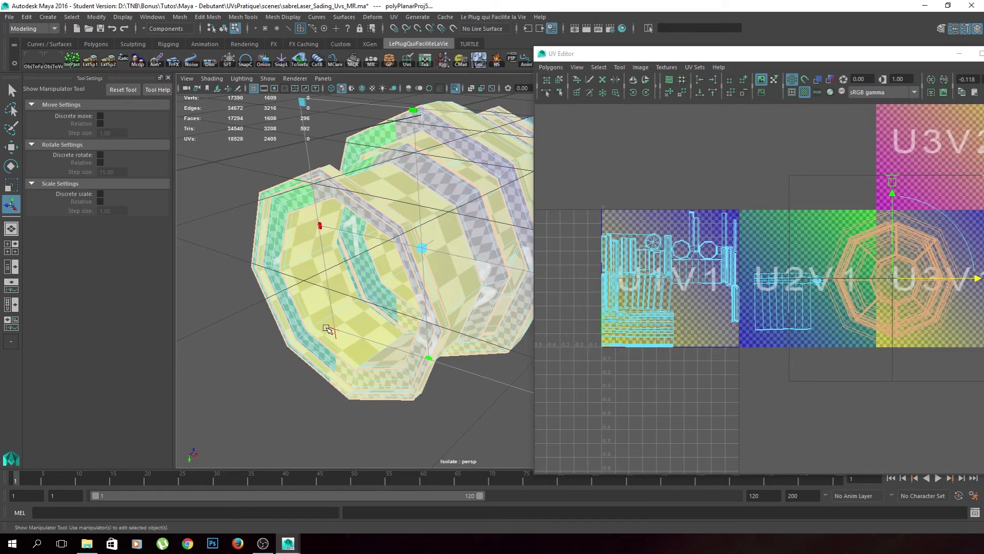
{"action": "left_click_drag", "start_coordinate": [327, 329], "coordinate": [421, 295], "text": "alt"}
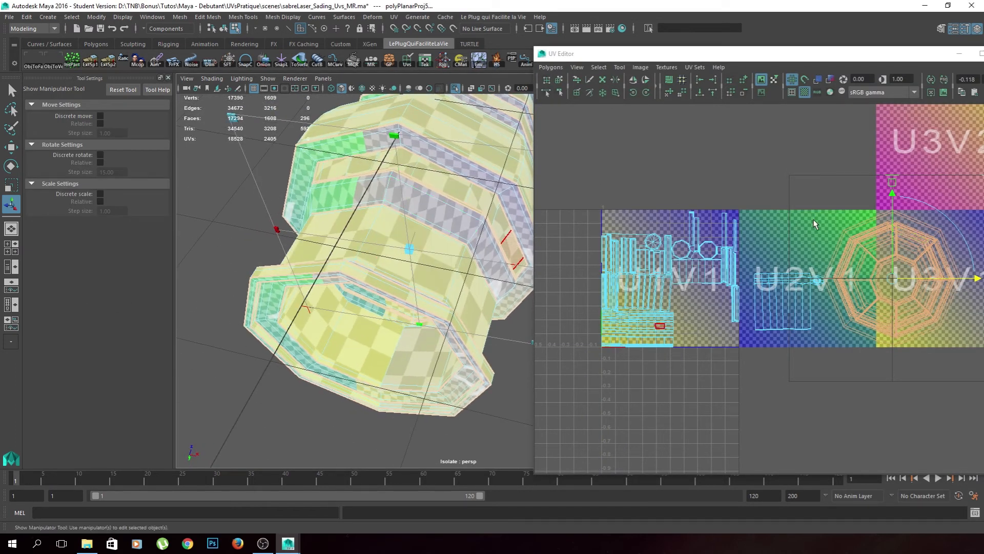
Select all the projected ring faces in the UV layout, leaving out the neighbouring recess shell.
{"action": "right_click_drag", "start_coordinate": [885, 308], "coordinate": [863, 293]}
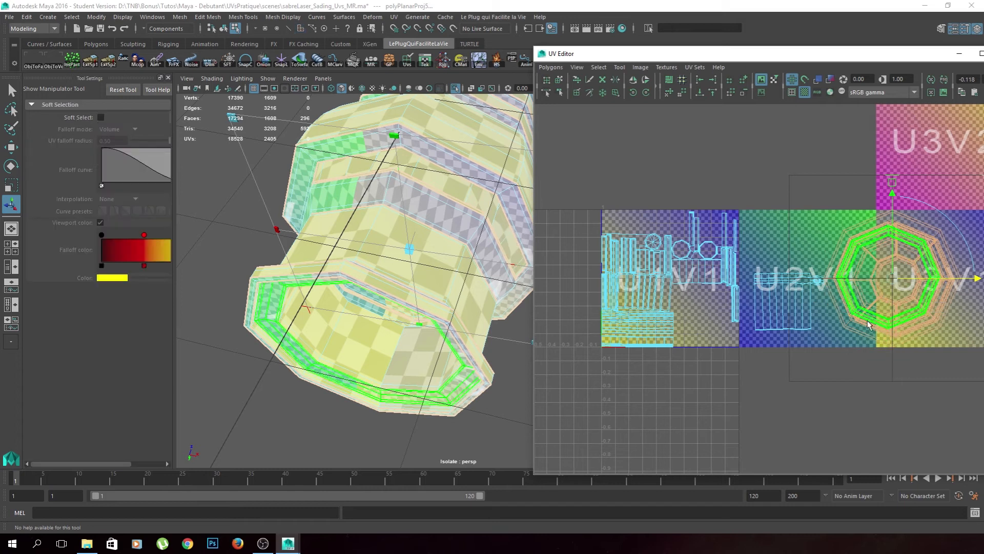
{"action": "left_click_drag", "start_coordinate": [969, 414], "coordinate": [969, 413]}
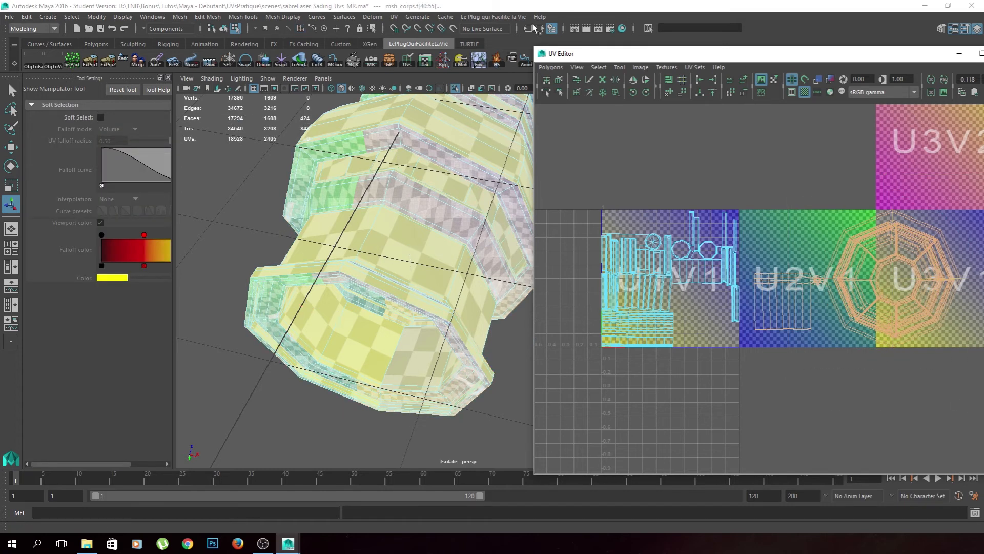
{"action": "left_click", "coordinate": [777, 334]}
{"action": "left_click_drag", "start_coordinate": [861, 395], "coordinate": [861, 393]}
Try the Optimize operation on the projected ring UVs and undo it.
{"action": "left_click", "coordinate": [550, 67]}
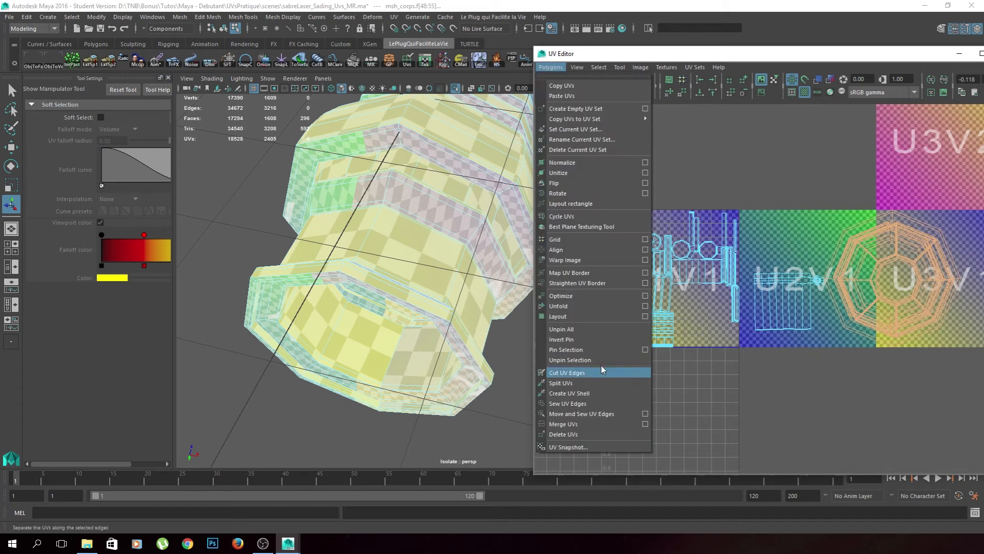
{"action": "left_click", "coordinate": [574, 296]}
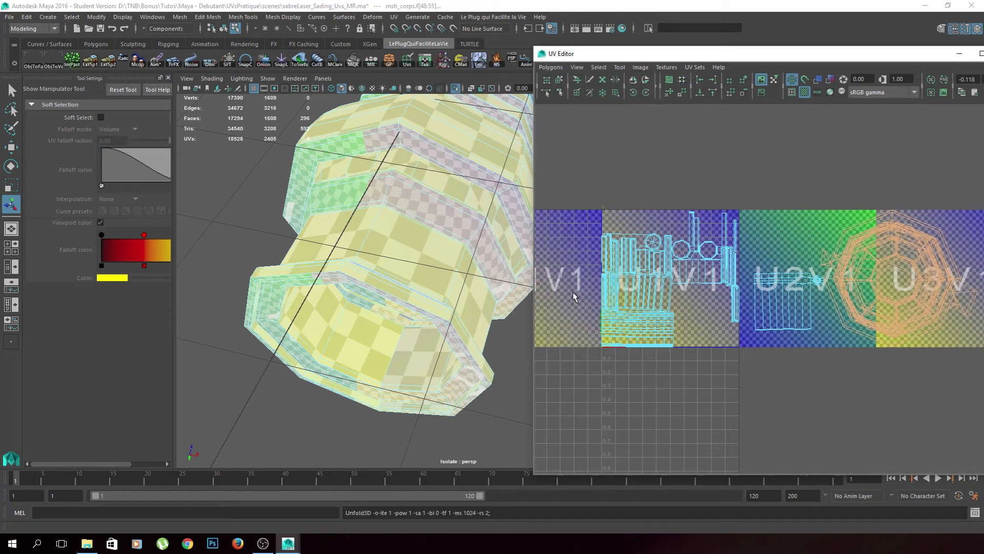
{"action": "key", "text": "ctrl+z"}
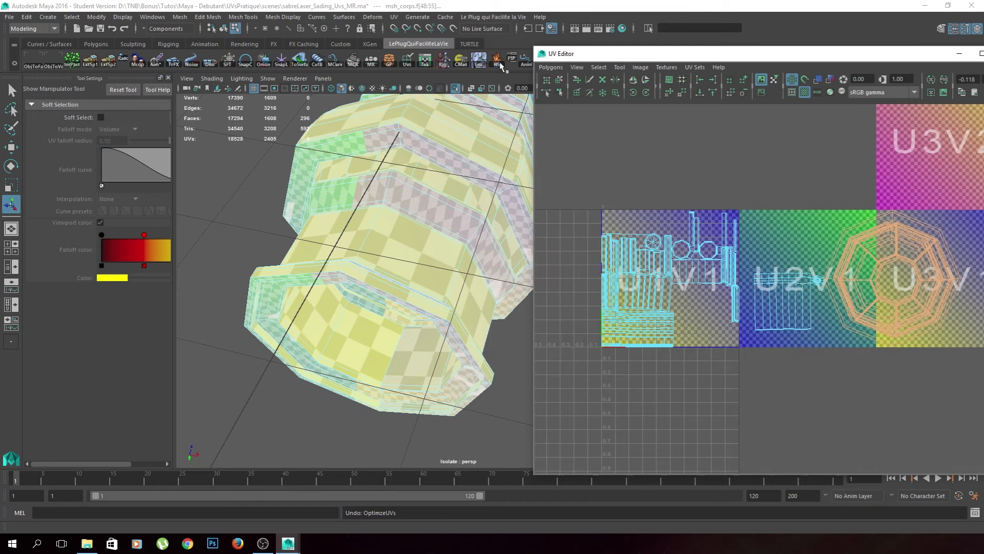
Unfold the projected ring UVs and move their shells out of the first UV tile onto the neighbouring one.
{"action": "left_click", "coordinate": [558, 68]}
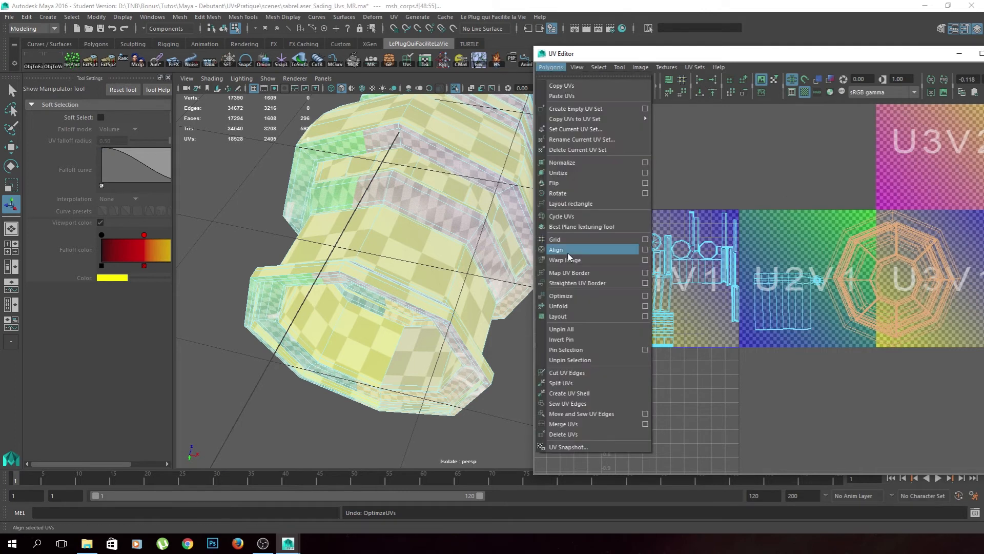
{"action": "left_click", "coordinate": [592, 306]}
{"action": "scroll", "coordinate": [359, 231], "scroll_direction": "up", "scroll_amount": 6}
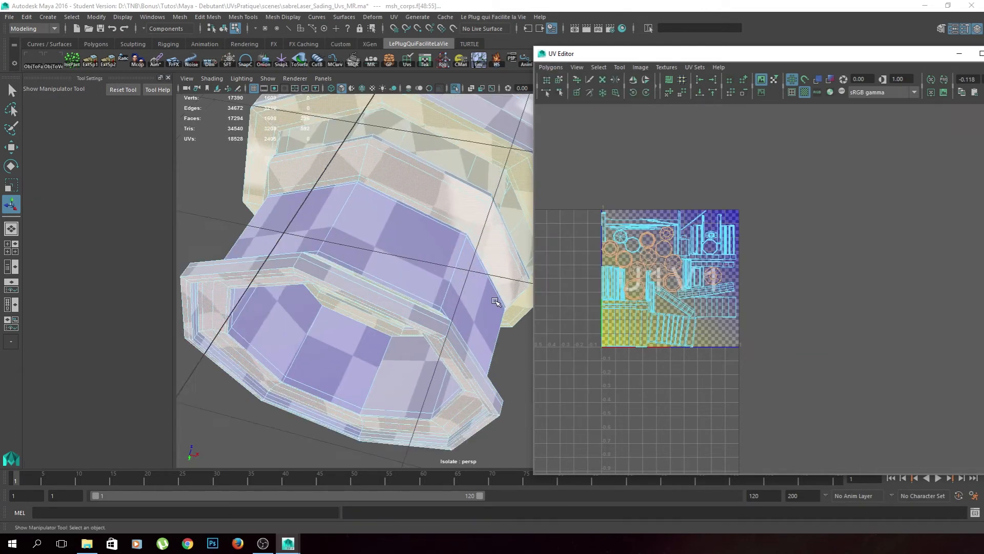
{"action": "left_click", "coordinate": [347, 173]}
{"action": "key", "text": "w"}
{"action": "left_click", "coordinate": [673, 321]}
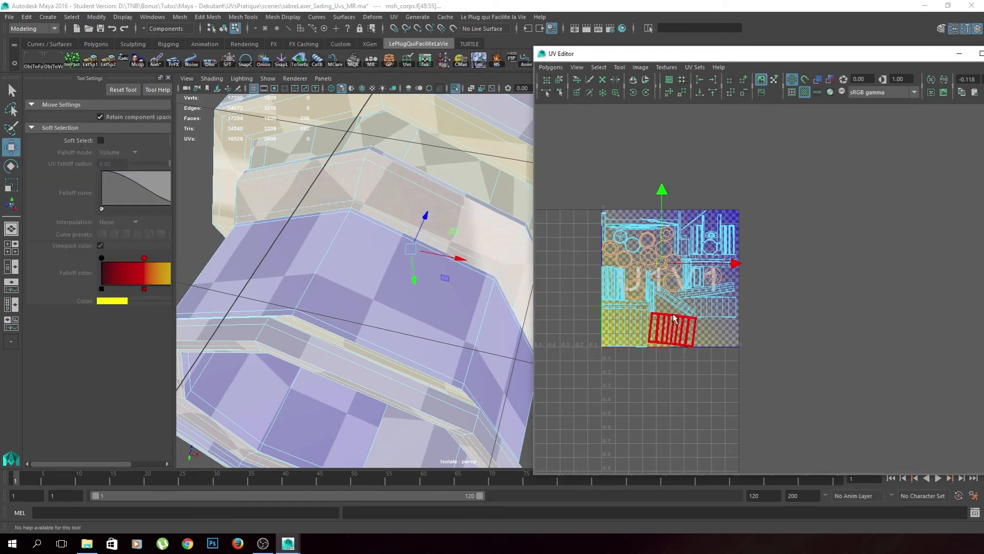
{"action": "left_click_drag", "start_coordinate": [664, 266], "coordinate": [875, 146]}
Scale the ring shells down together until their checker squares match those on the surrounding faces.
{"action": "key", "text": "r"}
{"action": "mouse_move", "coordinate": [421, 181]}
{"action": "left_mouse_down", "text": "alt"}
{"action": "mouse_move", "coordinate": [344, 136]}
{"action": "mouse_move", "coordinate": [323, 202]}
{"action": "mouse_move", "coordinate": [413, 197]}
{"action": "left_mouse_up", "text": "alt"}
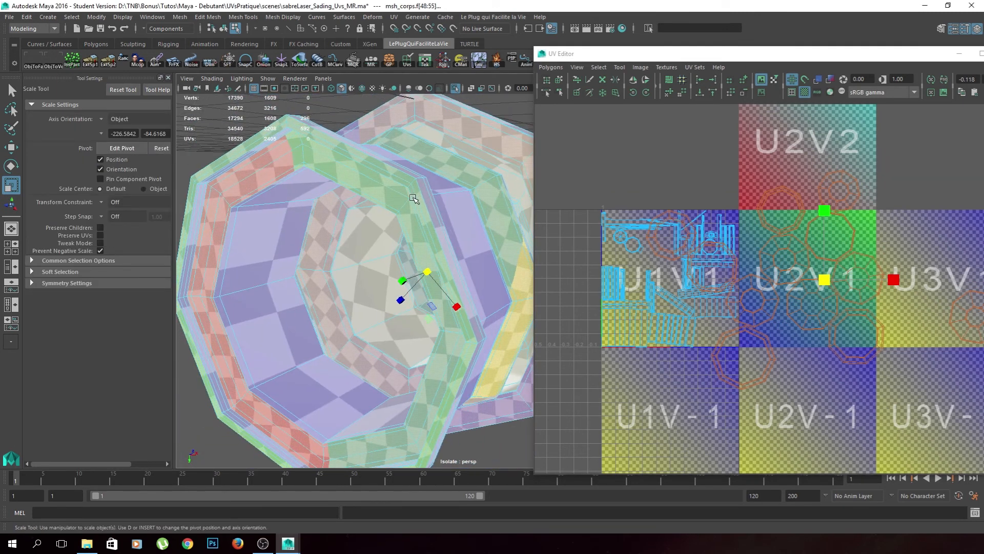
{"action": "left_click_drag", "start_coordinate": [825, 281], "coordinate": [786, 322]}
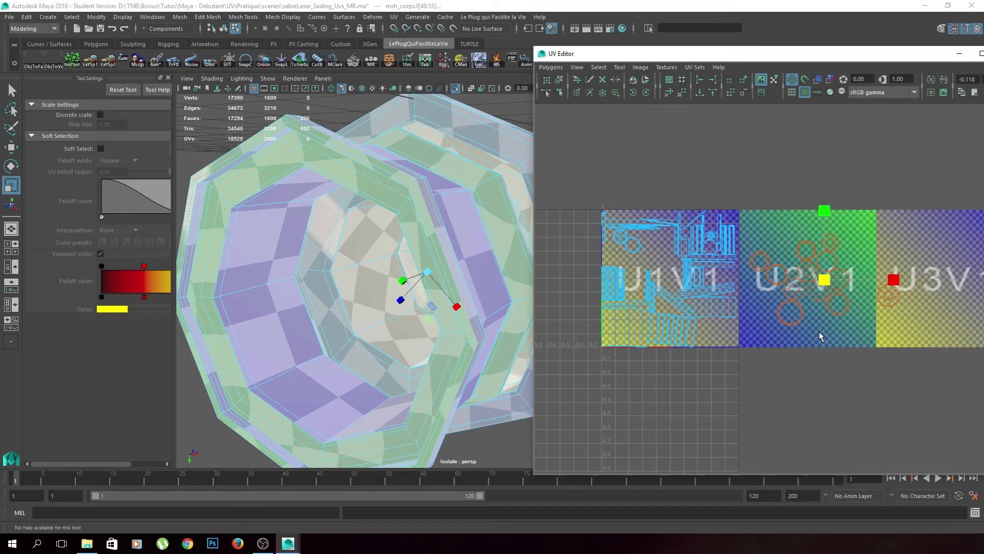
{"action": "key", "text": "w"}
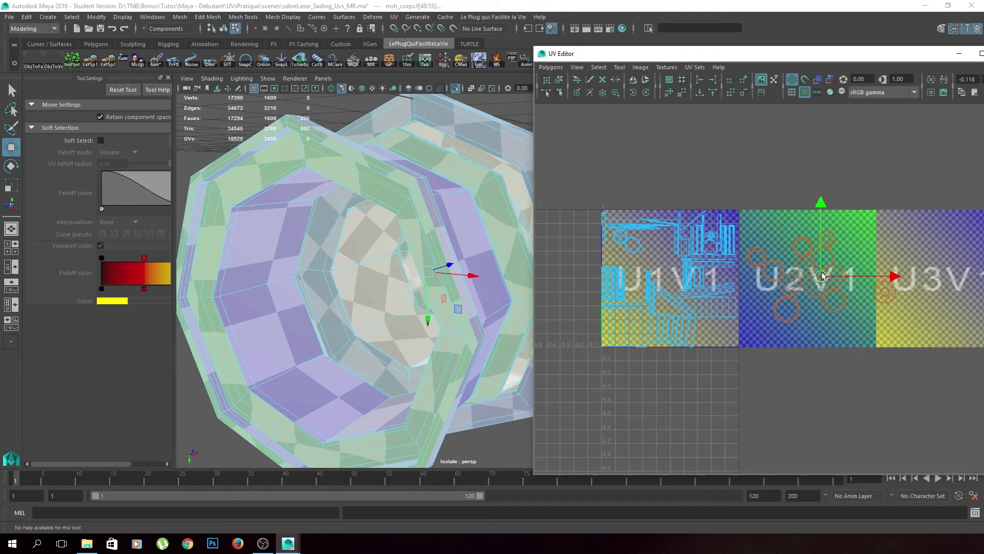
Select the thin slanted strip shell among the horizontal strips and turn off the checker texture display.
{"action": "scroll", "coordinate": [661, 305], "scroll_direction": "up", "scroll_amount": 6}
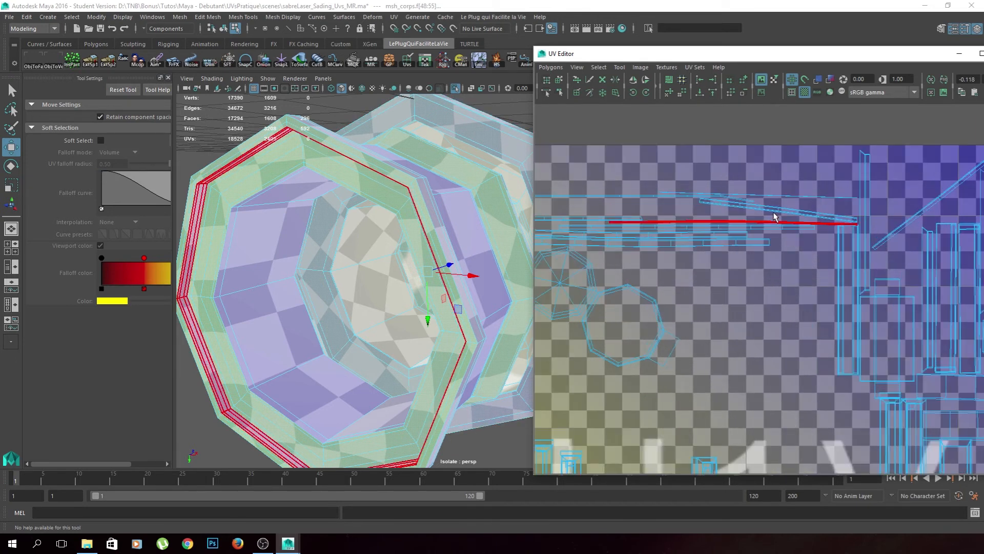
{"action": "left_click", "coordinate": [761, 208]}
{"action": "scroll", "coordinate": [474, 280], "scroll_direction": "down", "scroll_amount": 6}
{"action": "left_click_drag", "start_coordinate": [480, 281], "coordinate": [416, 330], "text": "alt"}
{"action": "left_click", "coordinate": [792, 93]}
{"action": "left_click_drag", "start_coordinate": [476, 288], "coordinate": [569, 277], "text": "alt"}
{"action": "scroll", "coordinate": [745, 343], "scroll_direction": "down", "scroll_amount": 3}
{"action": "scroll", "coordinate": [745, 342], "scroll_direction": "down", "scroll_amount": 2}
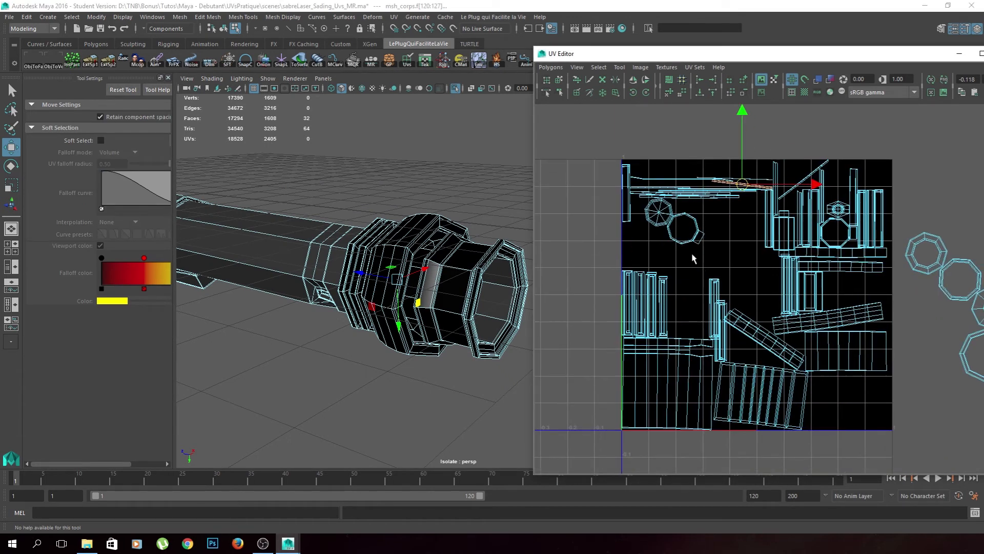
Select the tilted ribbed shell near the lower edge of the UV tile and rotate it level.
{"action": "left_click", "coordinate": [721, 412]}
{"action": "left_click", "coordinate": [786, 424]}
{"action": "middle_click_drag", "start_coordinate": [818, 441], "coordinate": [789, 400], "text": "alt"}
{"action": "scroll", "coordinate": [791, 397], "scroll_direction": "up", "scroll_amount": 1}
{"action": "key", "text": "e"}
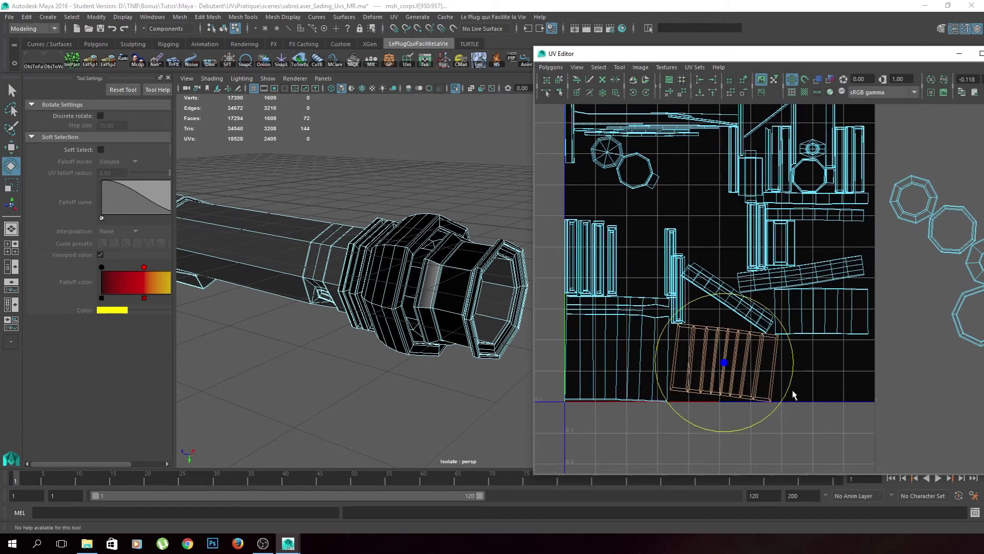
{"action": "left_click_drag", "start_coordinate": [792, 389], "coordinate": [819, 379]}
Rotate the diagonal strip shell above the ribbed one to vertical and move it beside the narrow upright strips.
{"action": "left_click", "coordinate": [734, 300]}
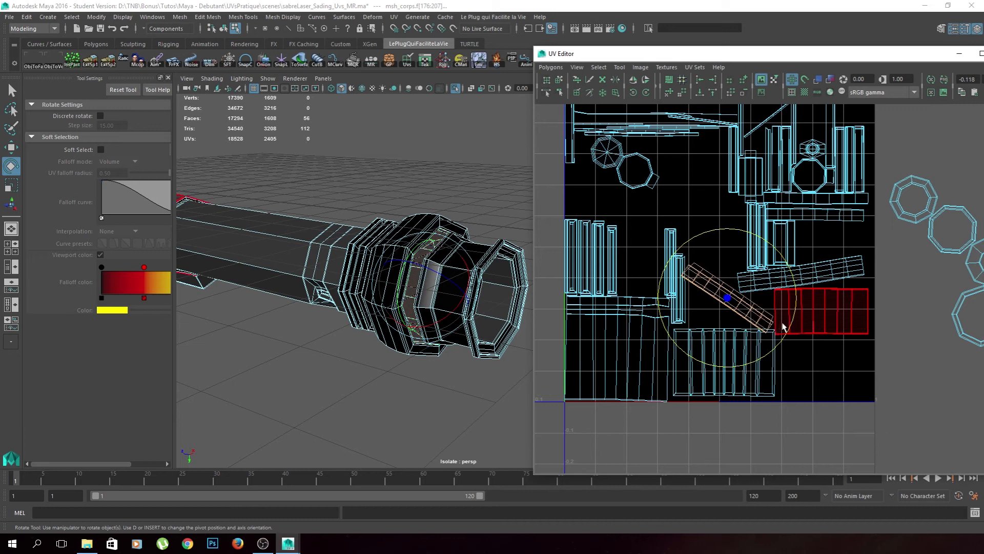
{"action": "left_click_drag", "start_coordinate": [792, 299], "coordinate": [780, 359]}
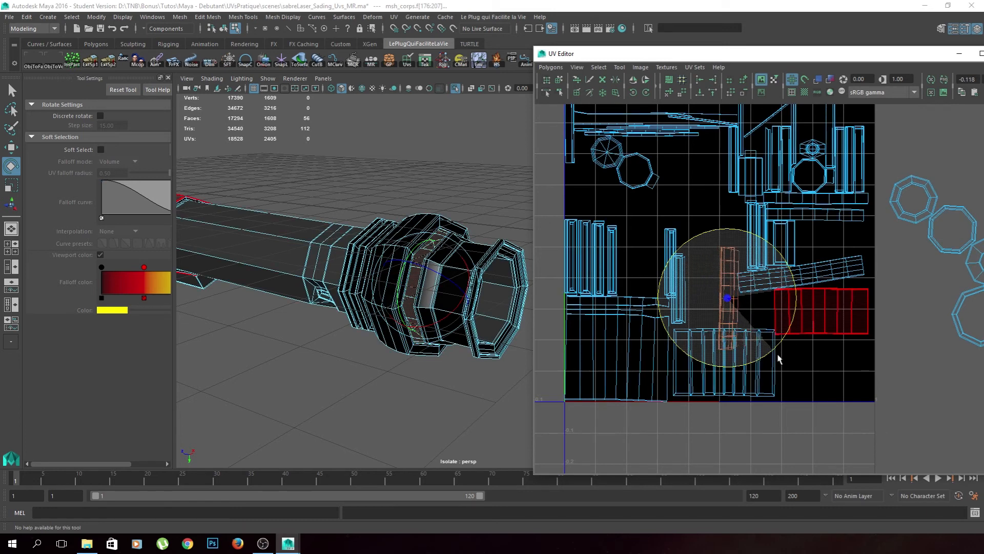
{"action": "key", "text": "w"}
{"action": "left_click_drag", "start_coordinate": [729, 298], "coordinate": [707, 267]}
{"action": "left_click", "coordinate": [792, 375]}
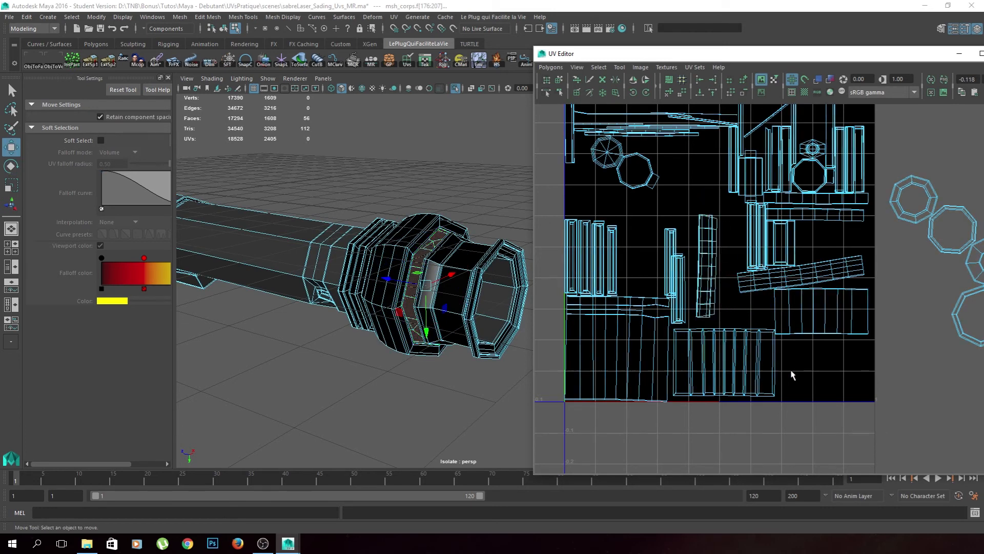
{"action": "scroll", "coordinate": [793, 375], "scroll_direction": "down", "scroll_amount": 3}
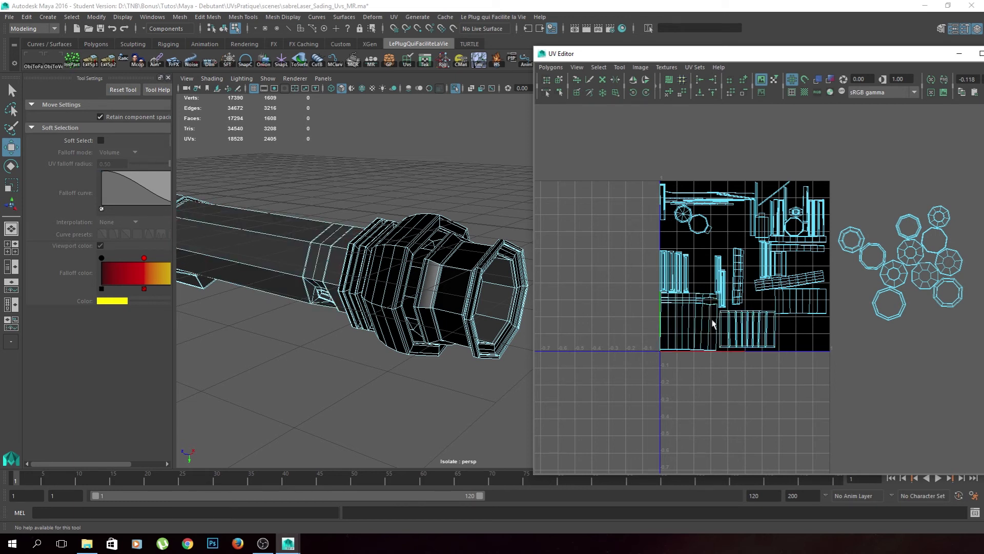
Move the bulging collar's slanted grid shell to the free space near the UV tile's lower-right corner and check its checker pattern.
{"action": "left_click", "coordinate": [788, 283]}
{"action": "scroll", "coordinate": [429, 339], "scroll_direction": "up", "scroll_amount": 2}
{"action": "left_click_drag", "start_coordinate": [430, 339], "coordinate": [466, 338], "text": "alt"}
{"action": "key", "text": "b"}
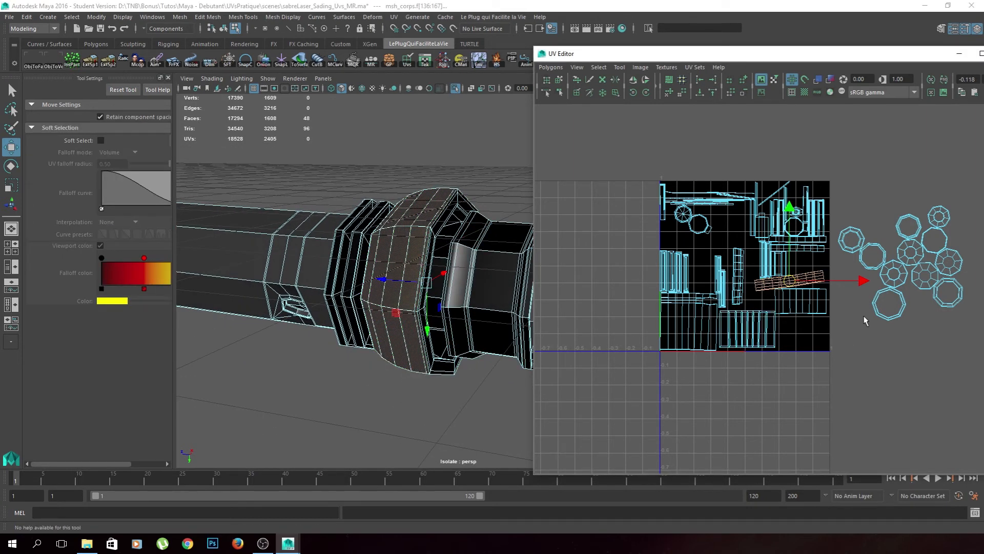
{"action": "left_click_drag", "start_coordinate": [794, 279], "coordinate": [818, 333]}
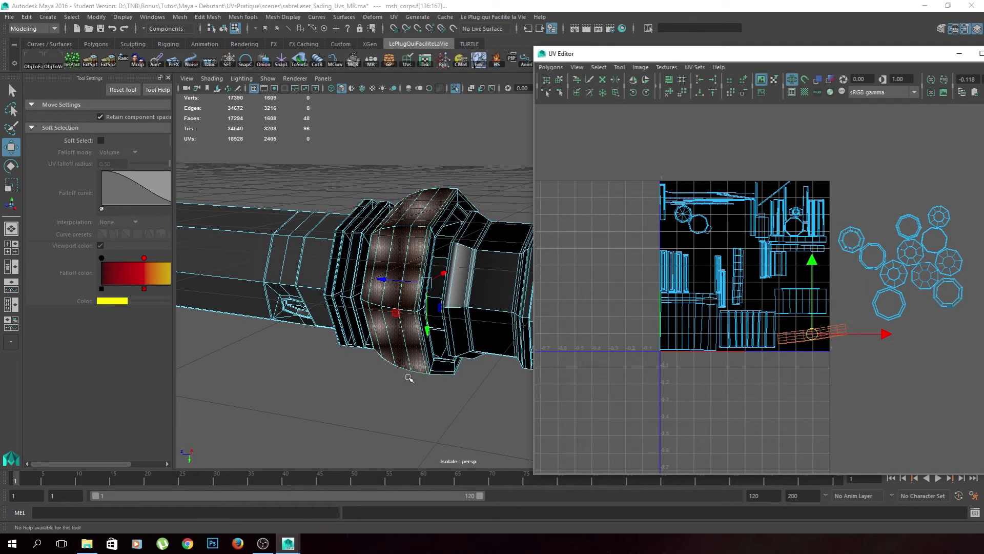
{"action": "left_click", "coordinate": [806, 93]}
{"action": "left_click_drag", "start_coordinate": [421, 279], "coordinate": [469, 292], "text": "alt"}
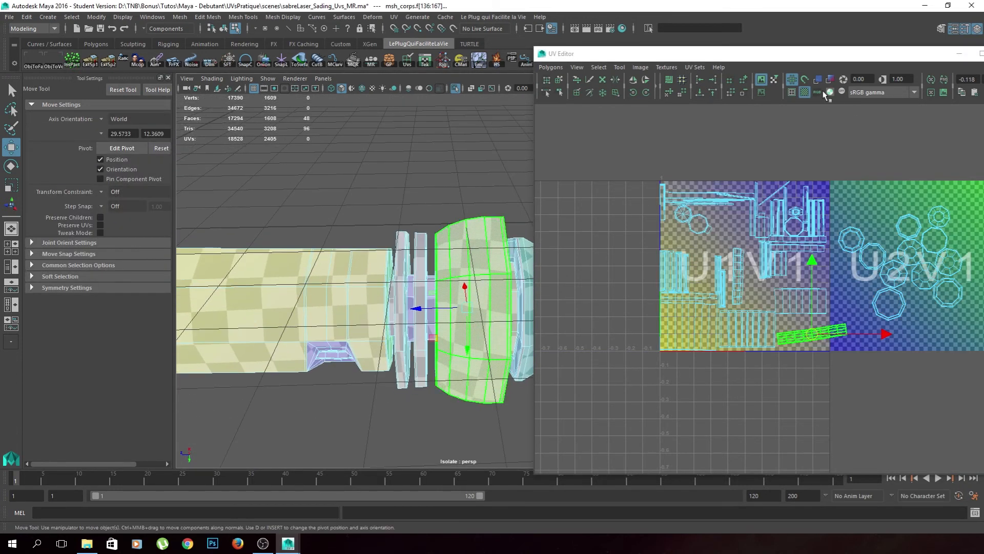
{"action": "left_click", "coordinate": [805, 93]}
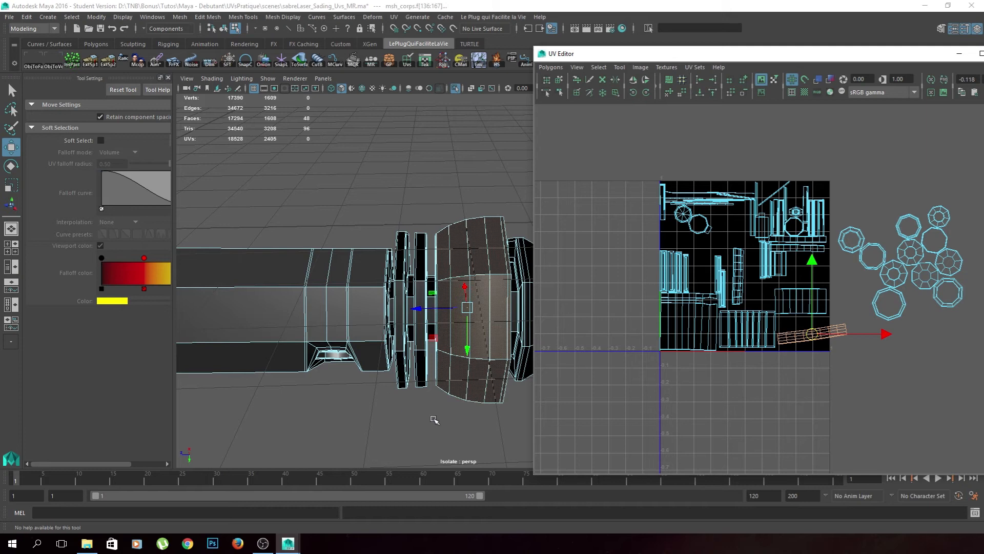
Select all the UV shells, display the checker texture and lay the shells out automatically within the 0 to 1 tile.
{"action": "scroll", "coordinate": [947, 412], "scroll_direction": "down", "scroll_amount": 3}
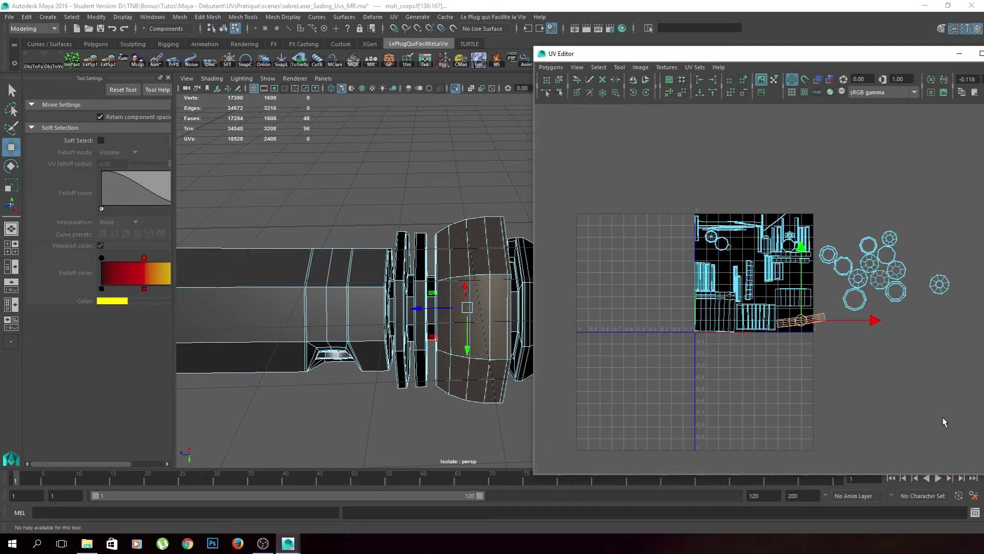
{"action": "left_click_drag", "start_coordinate": [946, 425], "coordinate": [593, 186]}
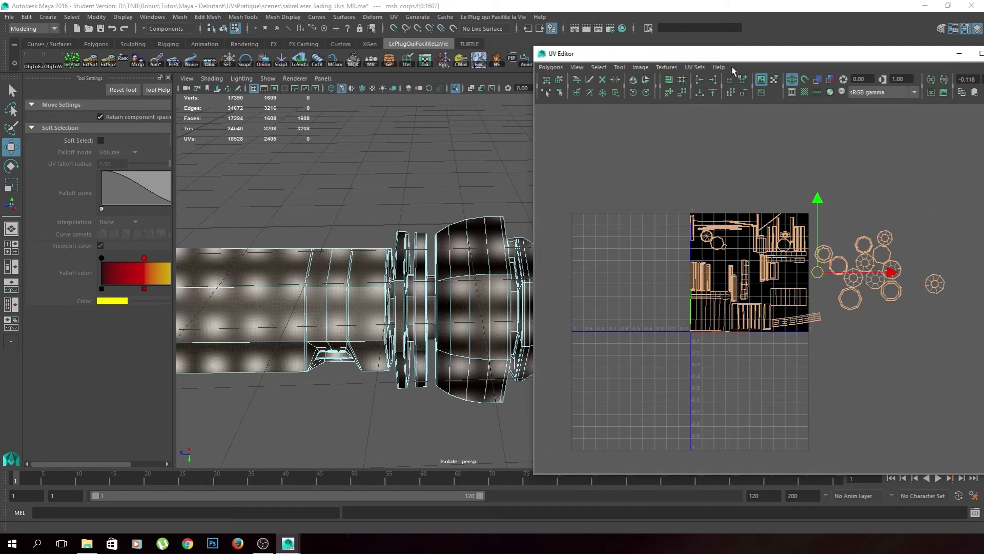
{"action": "left_click", "coordinate": [805, 93]}
{"action": "left_click_drag", "start_coordinate": [359, 328], "coordinate": [451, 342], "text": "alt"}
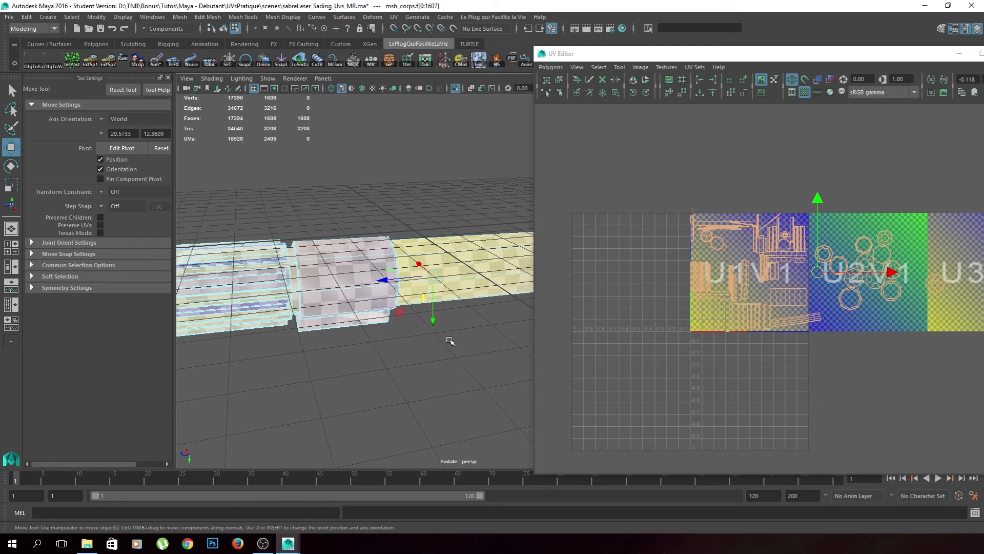
{"action": "left_click", "coordinate": [669, 78]}
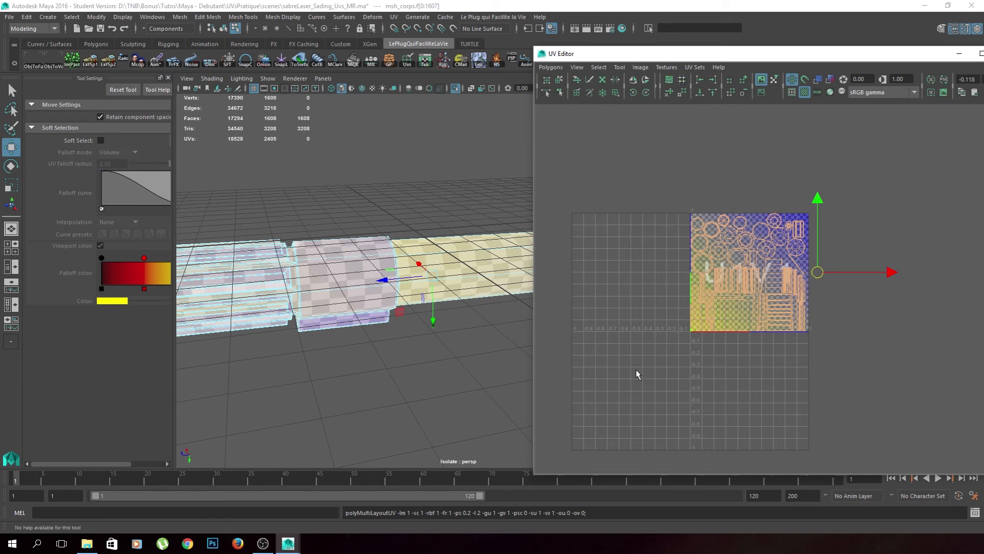
Select the UV shell of the handle's octagonal end cap and scale it to suit the checker squares on the neighbouring faces.
{"action": "left_click_drag", "start_coordinate": [384, 351], "coordinate": [446, 292], "text": "alt"}
{"action": "left_click_drag", "start_coordinate": [325, 251], "coordinate": [335, 255], "text": "alt"}
{"action": "left_click", "coordinate": [412, 298]}
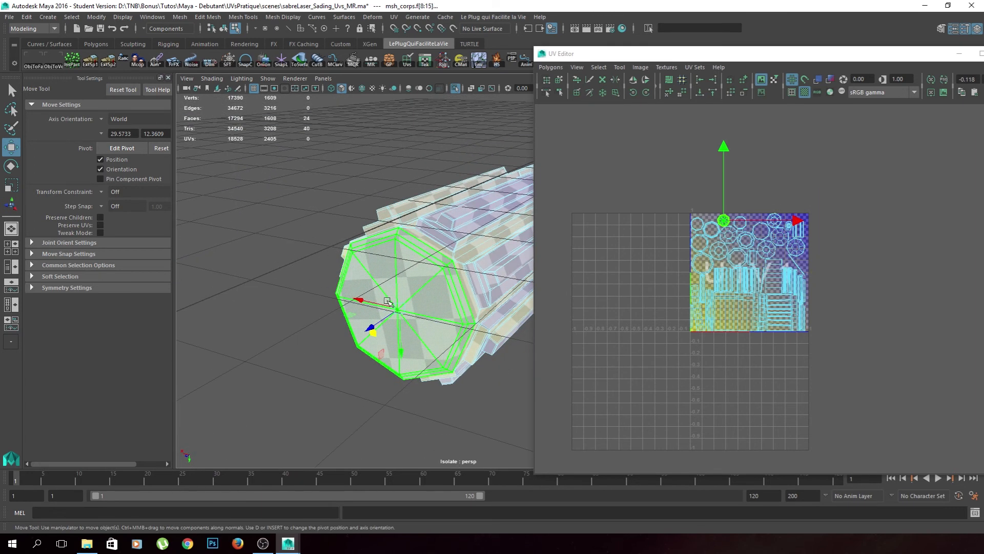
{"action": "key", "text": "r"}
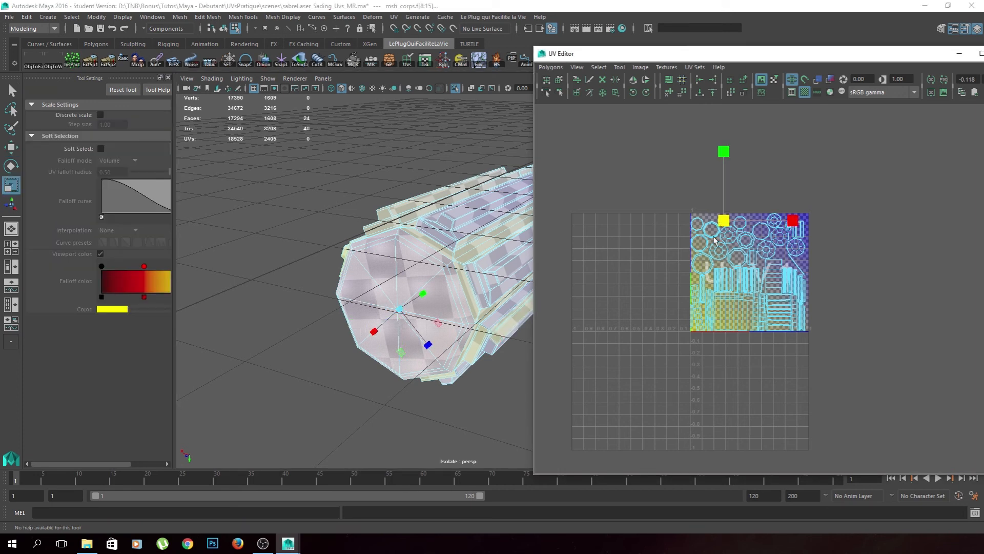
{"action": "left_click_drag", "start_coordinate": [737, 210], "coordinate": [741, 196]}
Select all the shells again, rerun the automatic UV layout and check the checker pattern on the end cap and grip.
{"action": "left_click_drag", "start_coordinate": [513, 359], "coordinate": [482, 342], "text": "alt"}
{"action": "left_click_drag", "start_coordinate": [279, 211], "coordinate": [413, 279], "text": "alt"}
{"action": "middle_click_drag", "start_coordinate": [461, 280], "coordinate": [321, 281], "text": "alt"}
{"action": "middle_click_drag", "start_coordinate": [413, 275], "coordinate": [366, 272], "text": "alt"}
{"action": "left_click_drag", "start_coordinate": [365, 272], "coordinate": [404, 257], "text": "alt"}
{"action": "middle_click_drag", "start_coordinate": [404, 257], "coordinate": [326, 310], "text": "alt"}
{"action": "left_click_drag", "start_coordinate": [385, 292], "coordinate": [466, 310], "text": "alt"}
{"action": "left_click", "coordinate": [634, 159]}
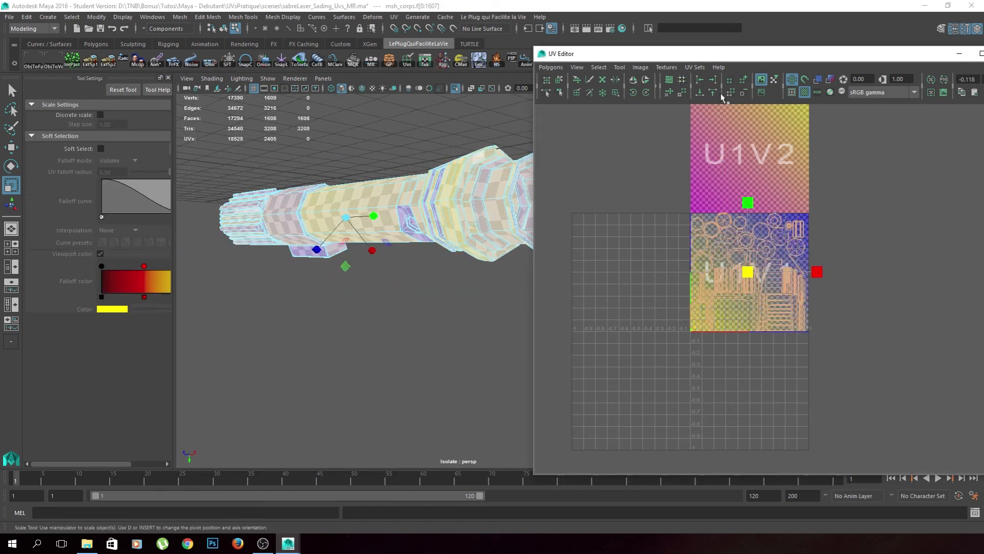
{"action": "left_click", "coordinate": [669, 81]}
{"action": "left_click_drag", "start_coordinate": [442, 267], "coordinate": [484, 303], "text": "alt"}
{"action": "middle_click_drag", "start_coordinate": [484, 302], "coordinate": [559, 290], "text": "alt"}
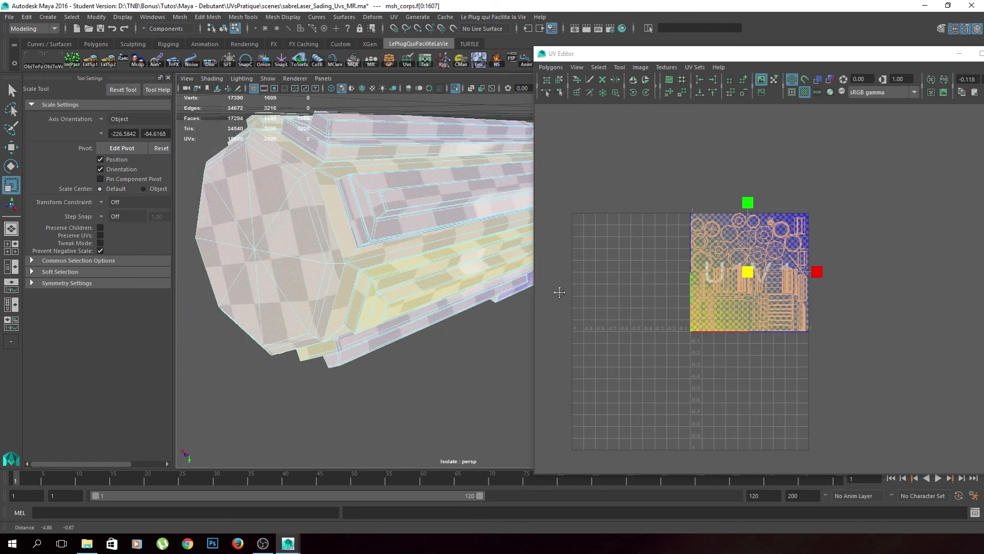
{"action": "right_click_drag", "start_coordinate": [503, 341], "coordinate": [394, 343], "text": "alt"}
Reselect every UV shell of the body and open the UV Snapshot options.
{"action": "left_click", "coordinate": [454, 351]}
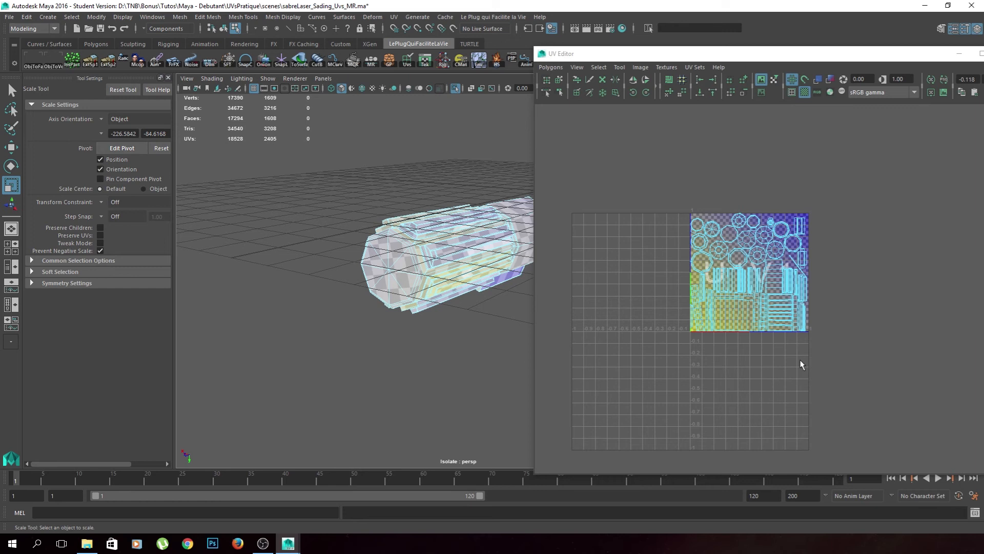
{"action": "left_click_drag", "start_coordinate": [842, 366], "coordinate": [601, 130]}
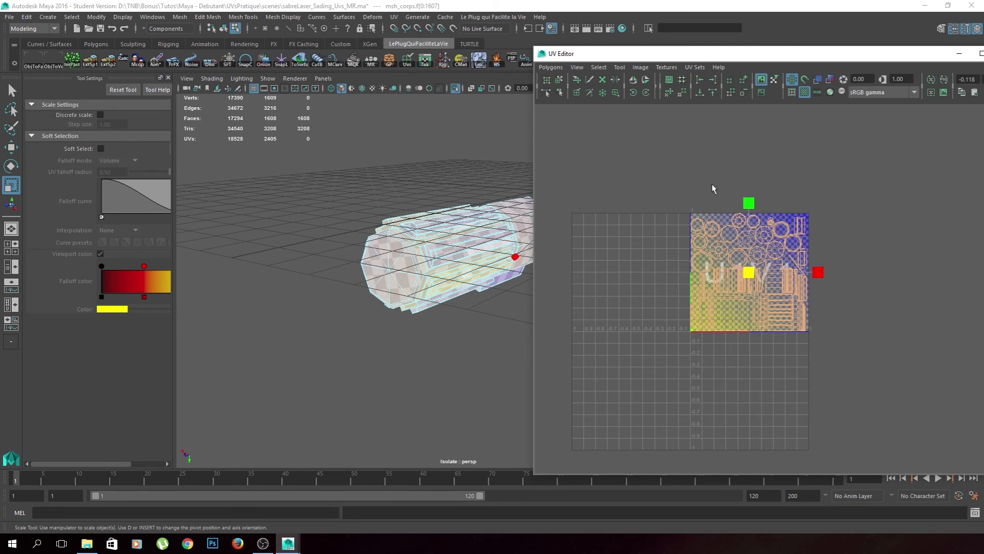
{"action": "left_click", "coordinate": [551, 67]}
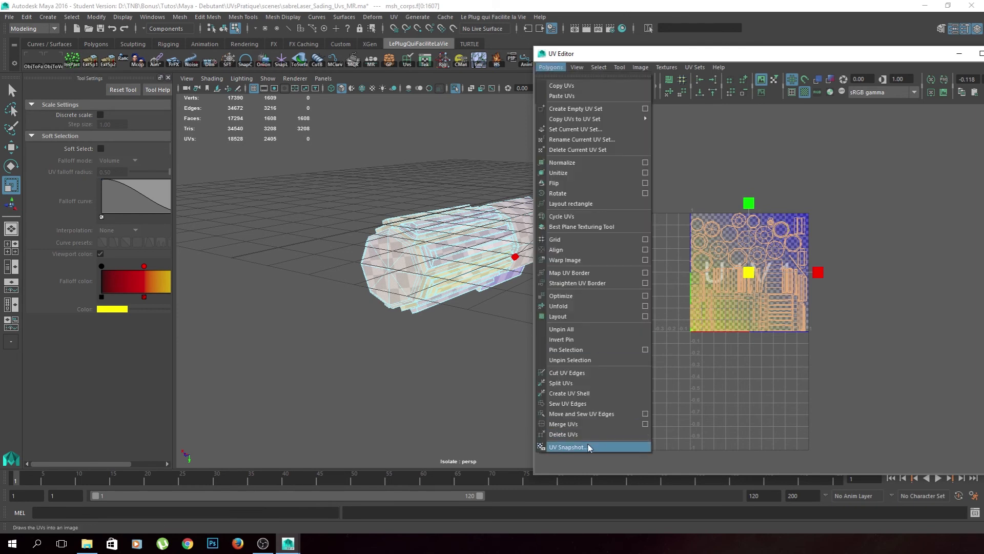
{"action": "left_click", "coordinate": [622, 447]}
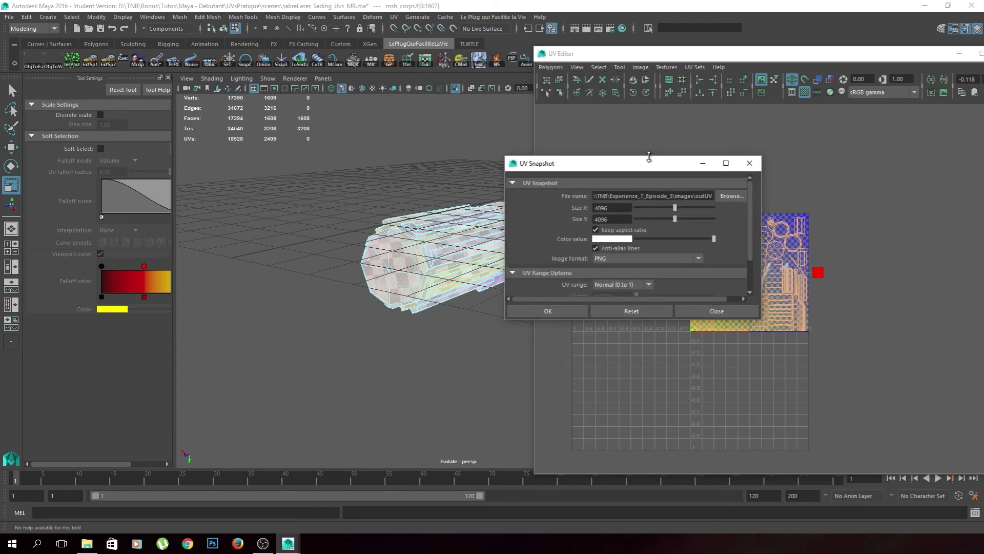
Export the UV snapshot as a 4096 x 4096 PNG named UvSnap in the UVsPratique project's Snap folder, using the Normal (0 to 1) range.
{"action": "left_click", "coordinate": [733, 196]}
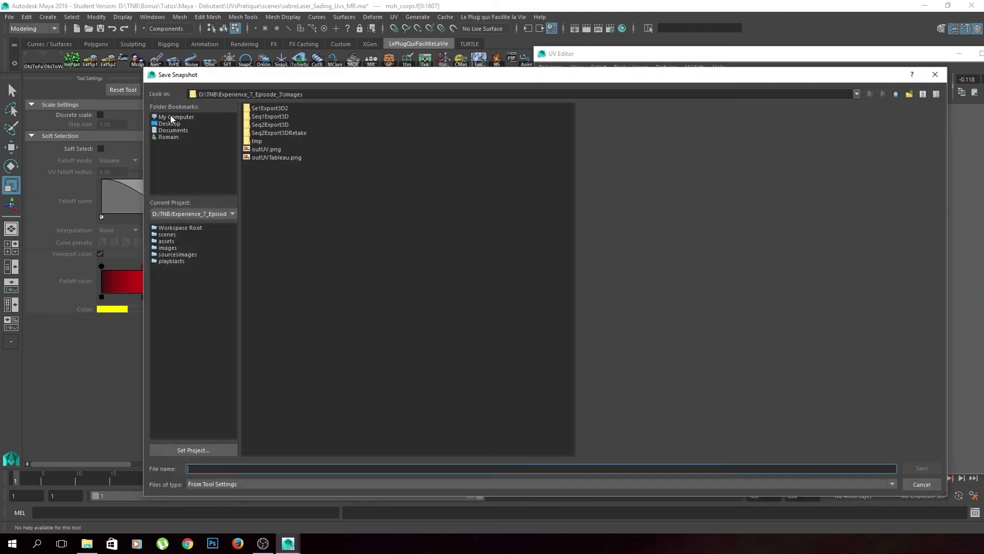
{"action": "left_click", "coordinate": [172, 118]}
{"action": "key", "text": "Escape"}
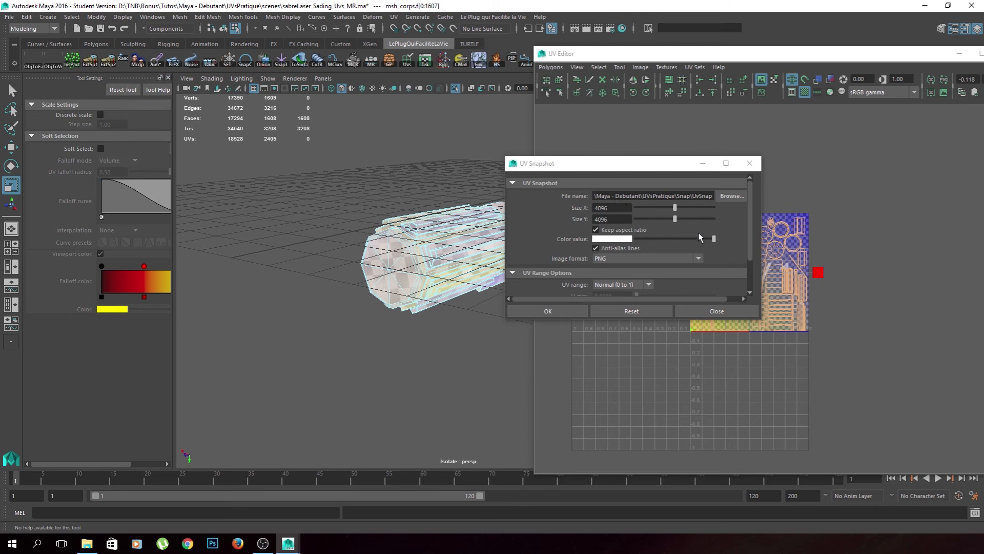
{"action": "left_click_drag", "start_coordinate": [750, 249], "coordinate": [750, 276]}
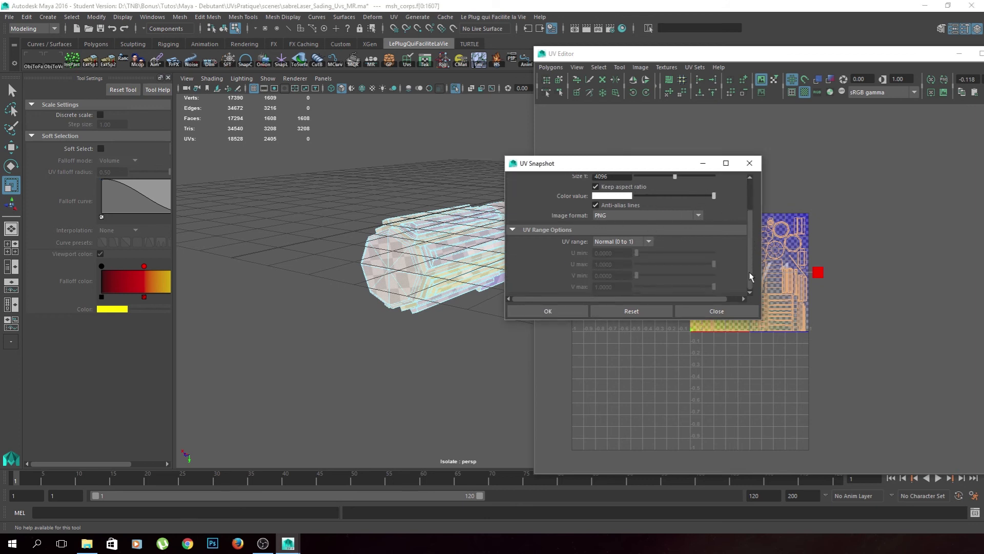
{"action": "left_click", "coordinate": [572, 309]}
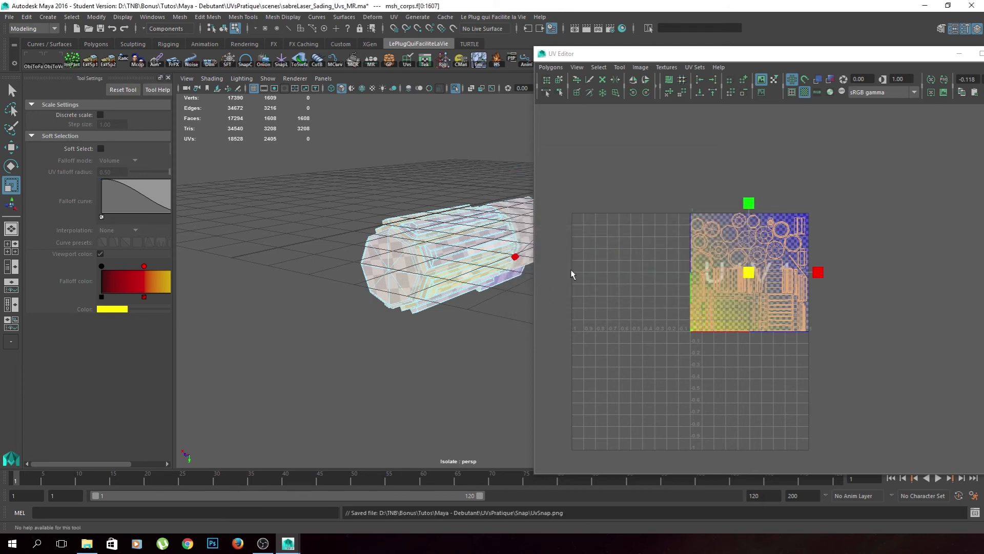
Close the UV Editor, deselect the mesh and save the scene, accepting the student version notice.
{"action": "left_click_drag", "start_coordinate": [850, 53], "coordinate": [713, 56]}
{"action": "left_click", "coordinate": [870, 51]}
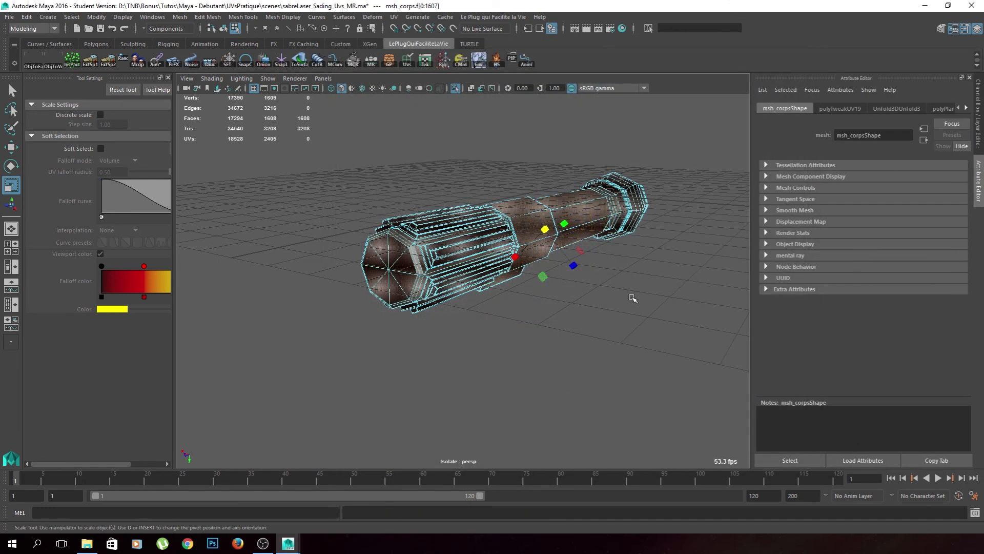
{"action": "left_click", "coordinate": [619, 279]}
{"action": "key", "text": "ctrl+s"}
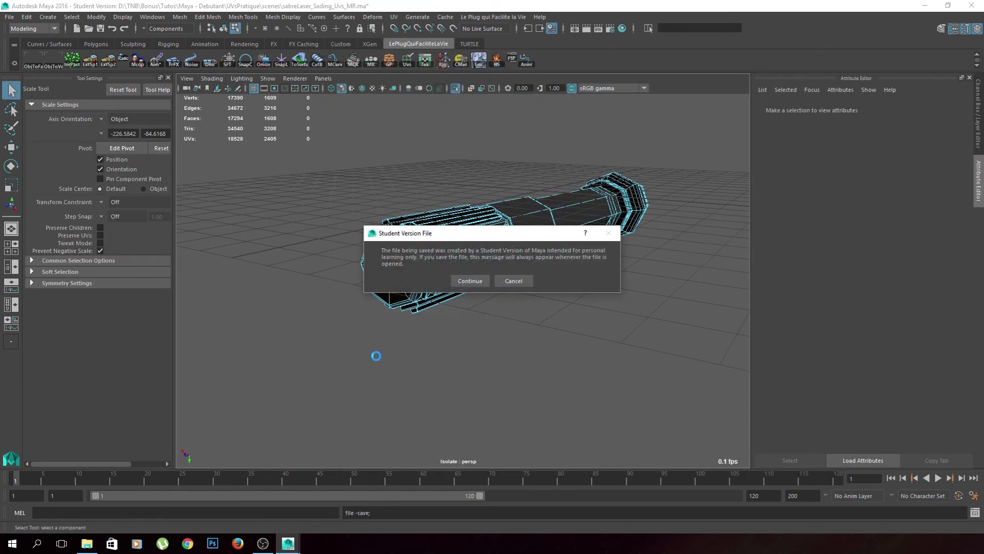
{"action": "left_click", "coordinate": [464, 281]}
Switch to File Explorer, open UvSnap.png from the UVsPratique Snap folder and examine the exported shell outlines up close.
{"action": "left_click", "coordinate": [87, 543]}
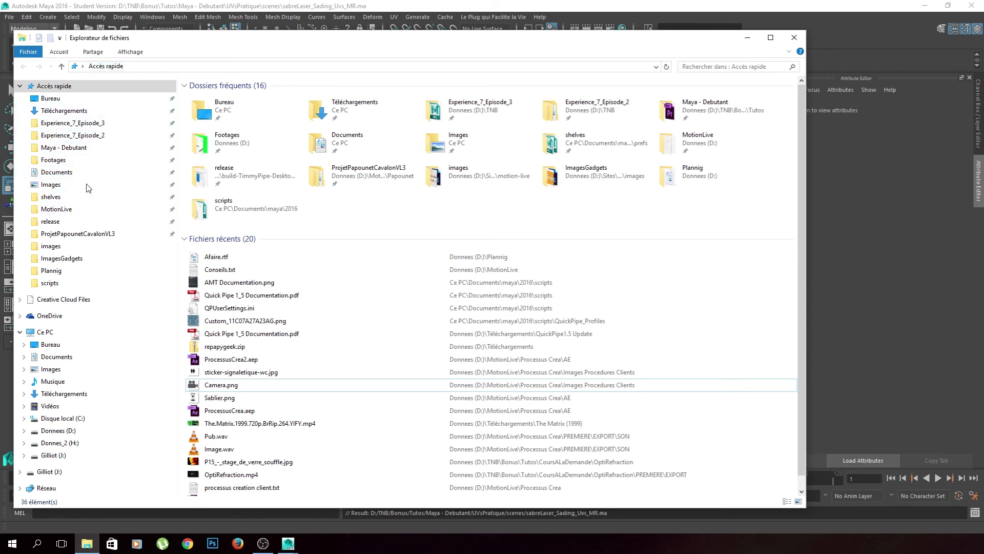
{"action": "left_click", "coordinate": [96, 431]}
{"action": "double_click", "coordinate": [205, 399]}
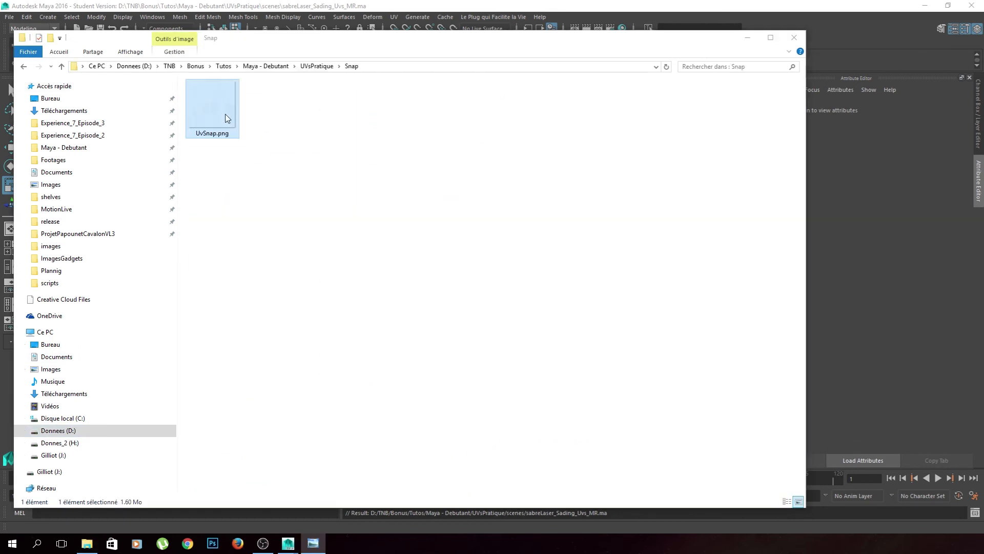
{"action": "left_click_drag", "start_coordinate": [810, 89], "coordinate": [460, 42]}
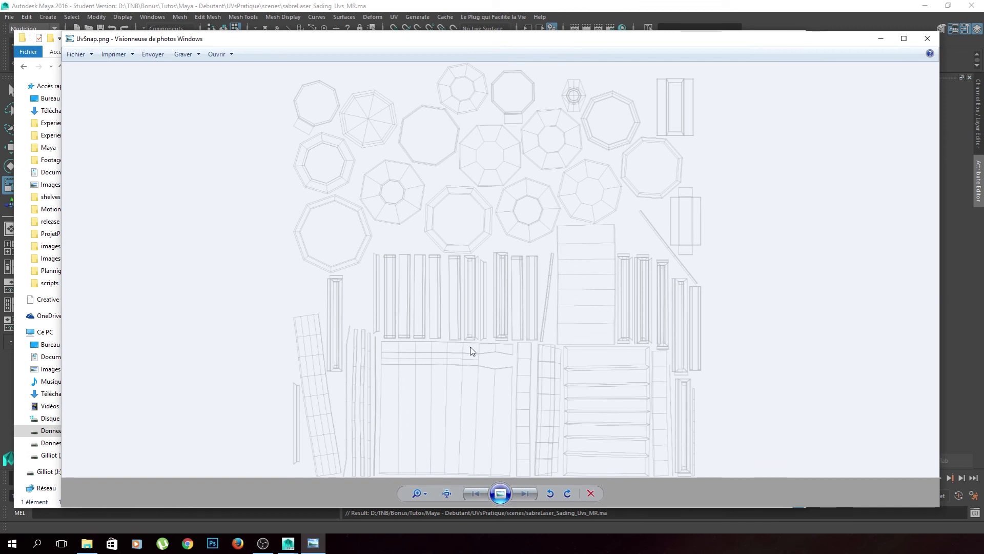
{"action": "scroll", "coordinate": [512, 362], "scroll_direction": "up", "scroll_amount": 5}
{"action": "scroll", "coordinate": [513, 362], "scroll_direction": "down", "scroll_amount": 5}
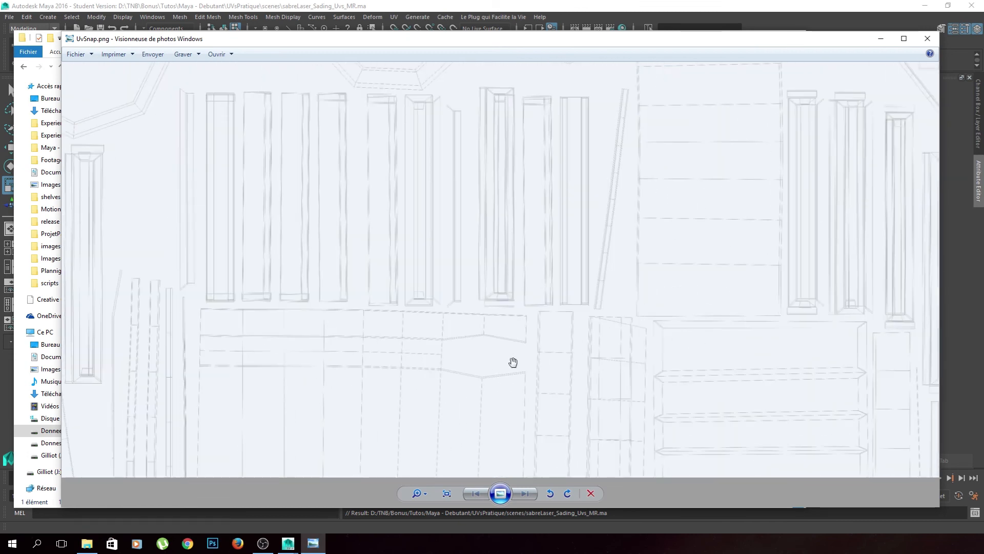